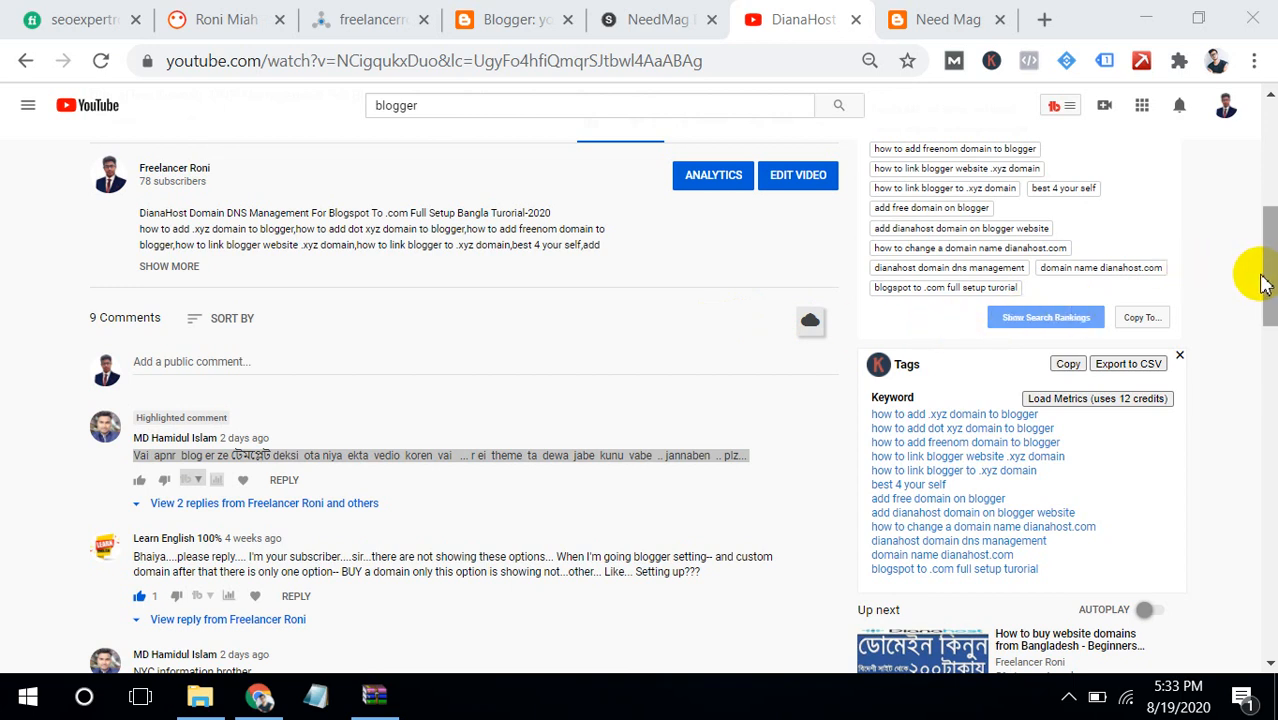
Step: Open the live demo of the NeedMag template from its Soratemplates page and look through its layout
{"action": "left_click", "coordinate": [945, 14]}
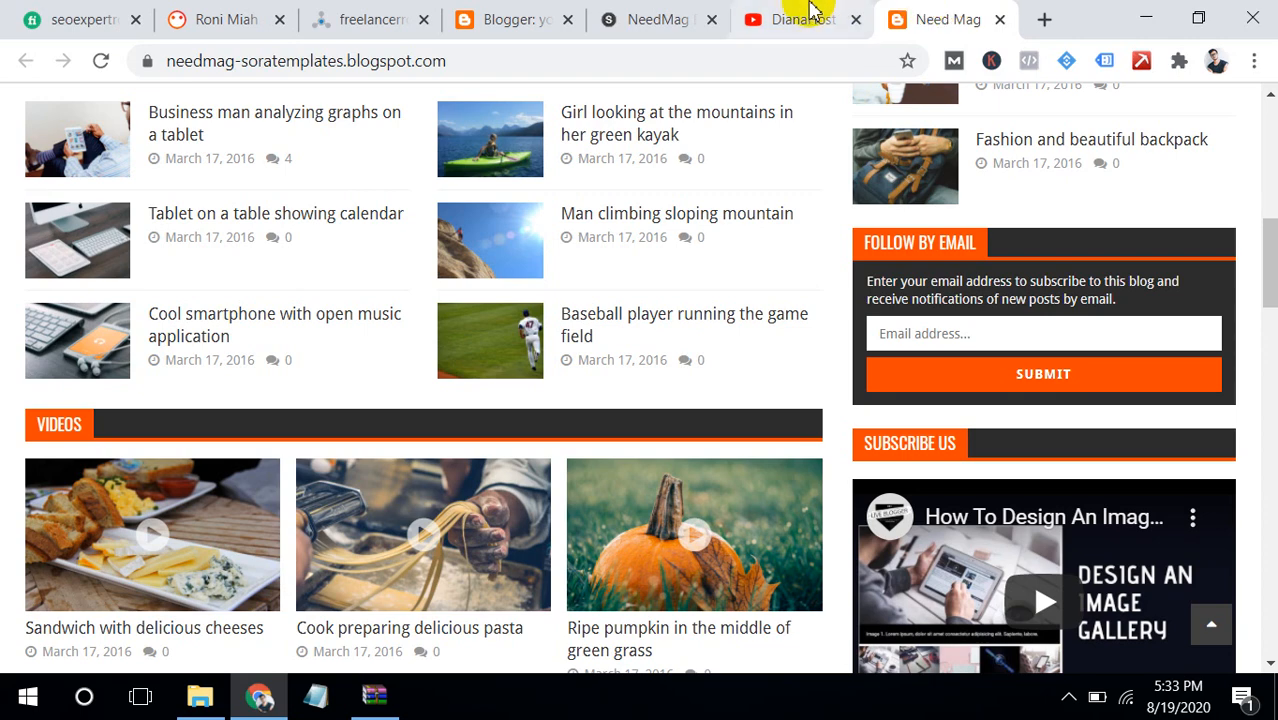
{"action": "left_click", "coordinate": [650, 10]}
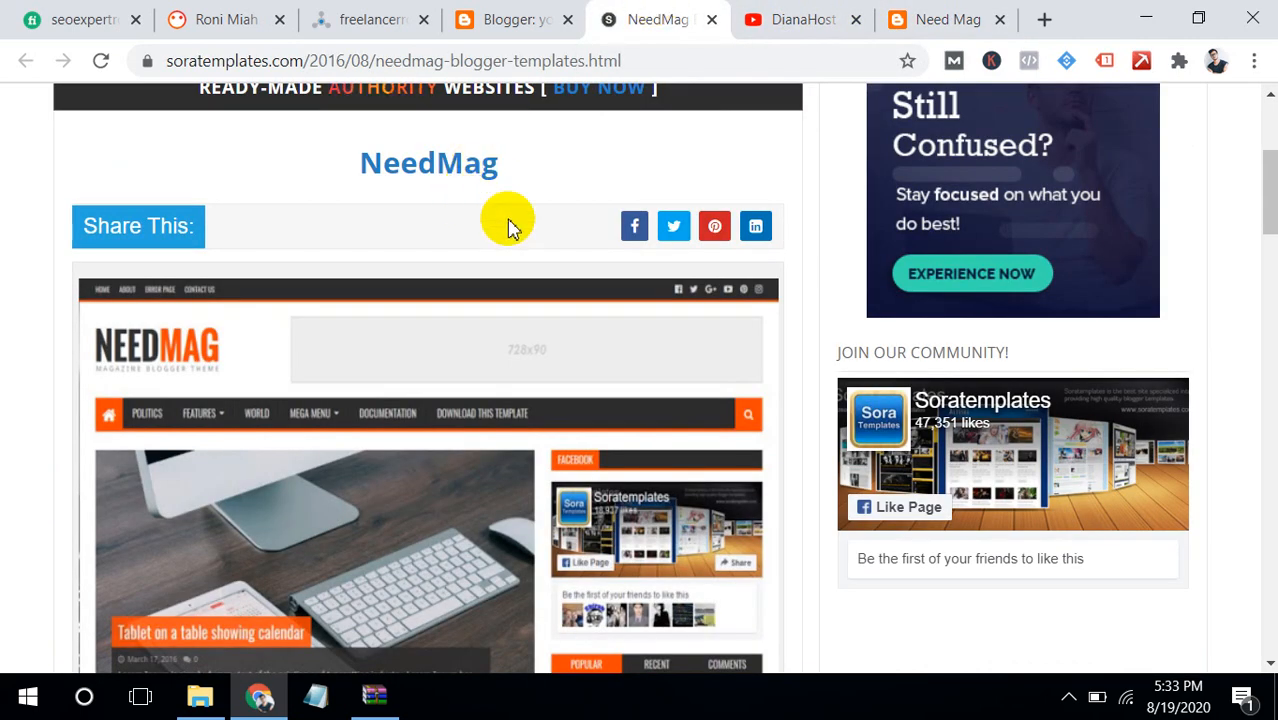
{"action": "left_click_drag", "start_coordinate": [1260, 190], "coordinate": [1247, 270]}
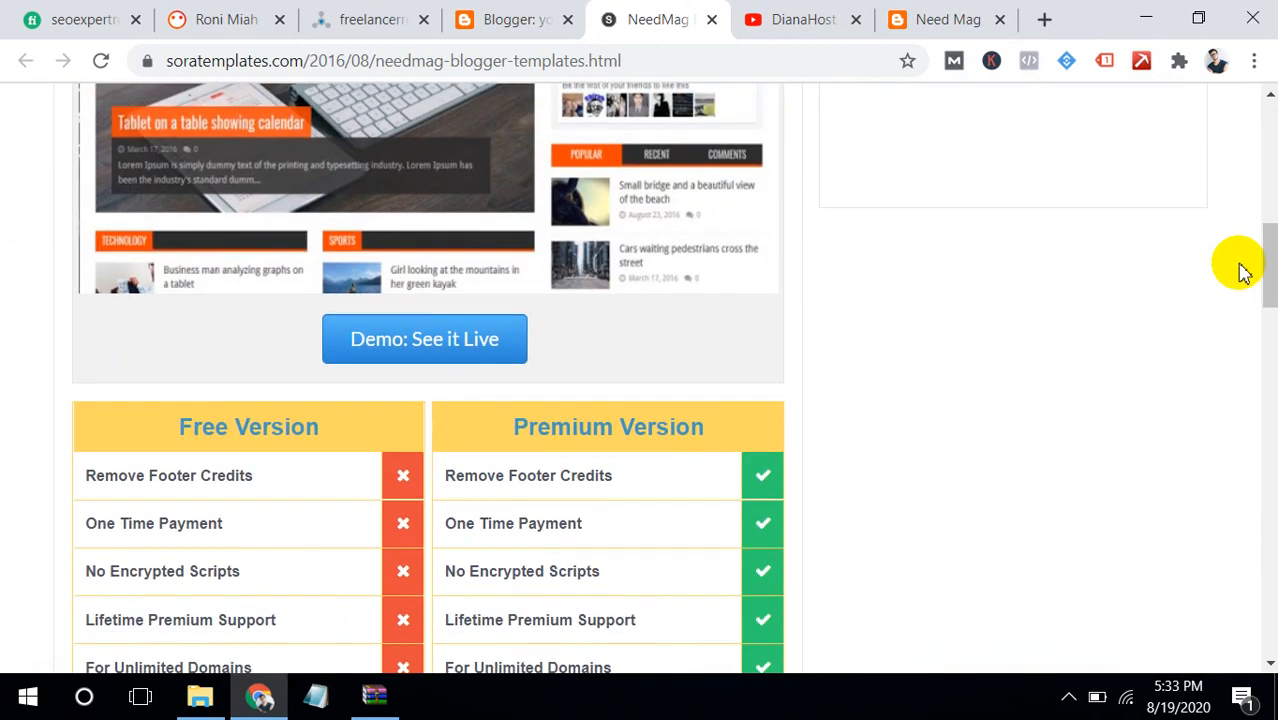
{"action": "left_click", "coordinate": [474, 356]}
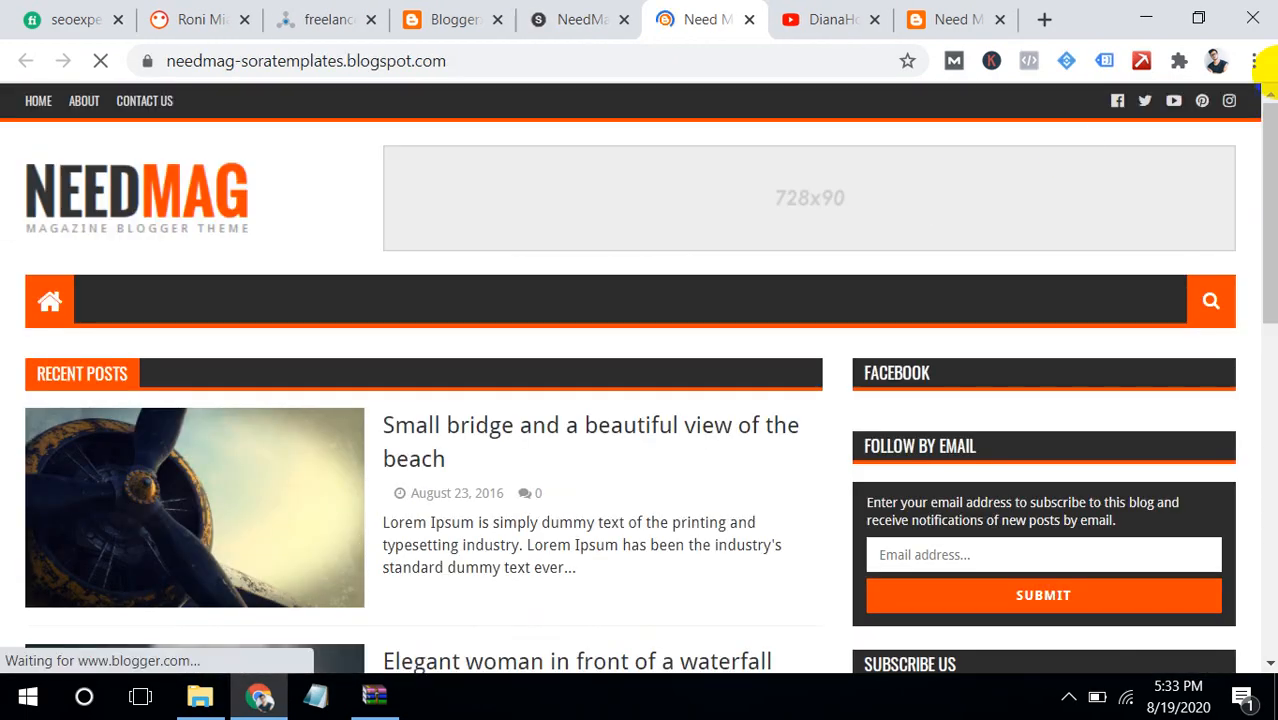
{"action": "left_click_drag", "start_coordinate": [1273, 106], "coordinate": [1264, 263]}
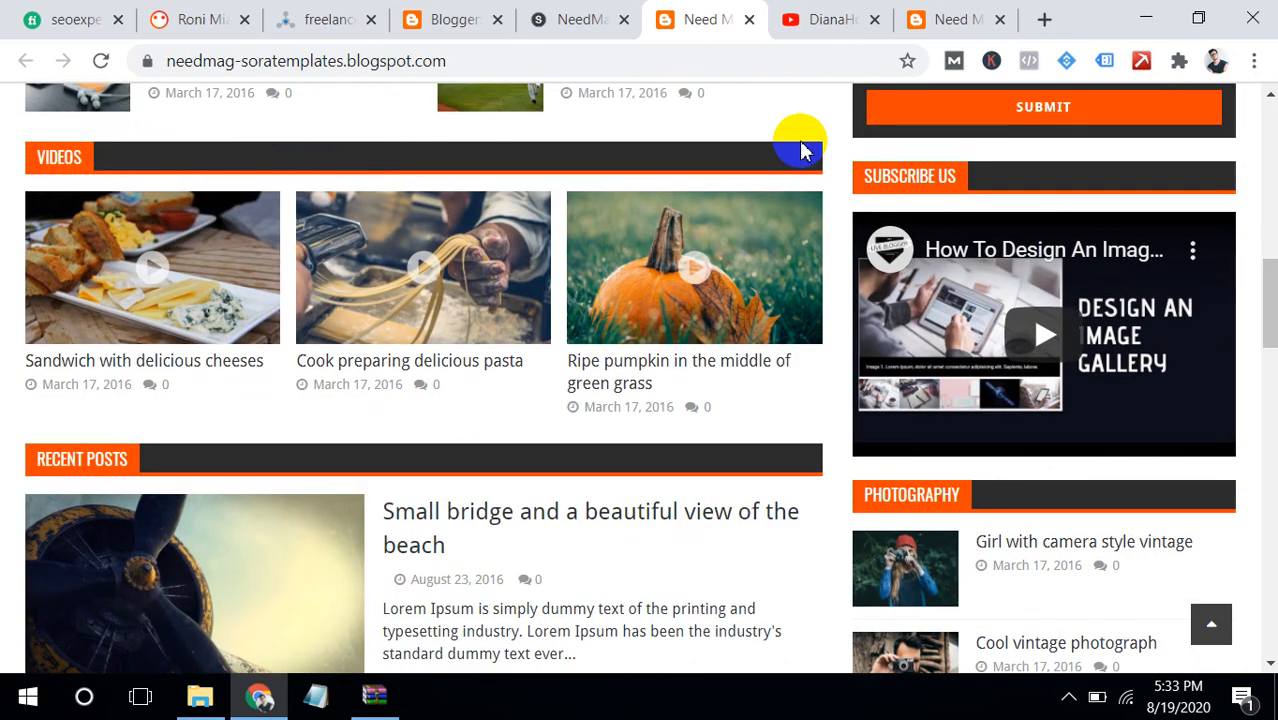
Step: Download the free version of the NeedMag template from its Soratemplates page
{"action": "left_click", "coordinate": [545, 16]}
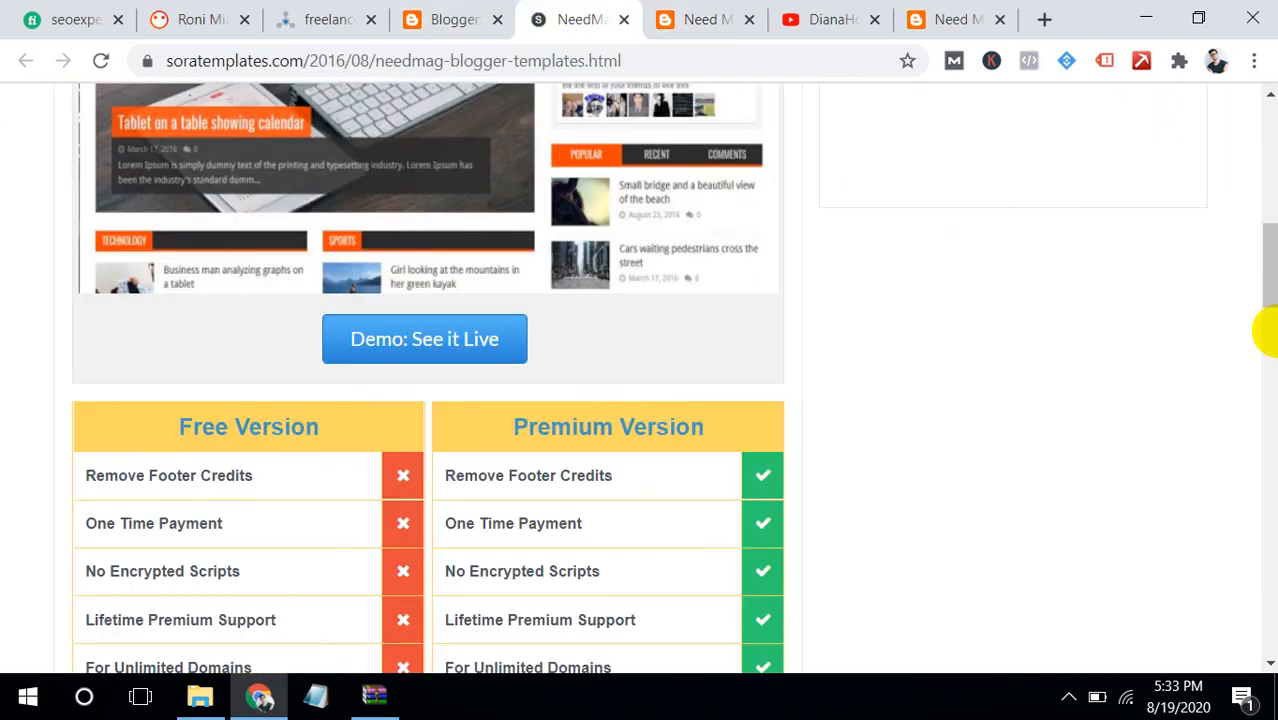
{"action": "left_click_drag", "start_coordinate": [1266, 258], "coordinate": [1275, 293]}
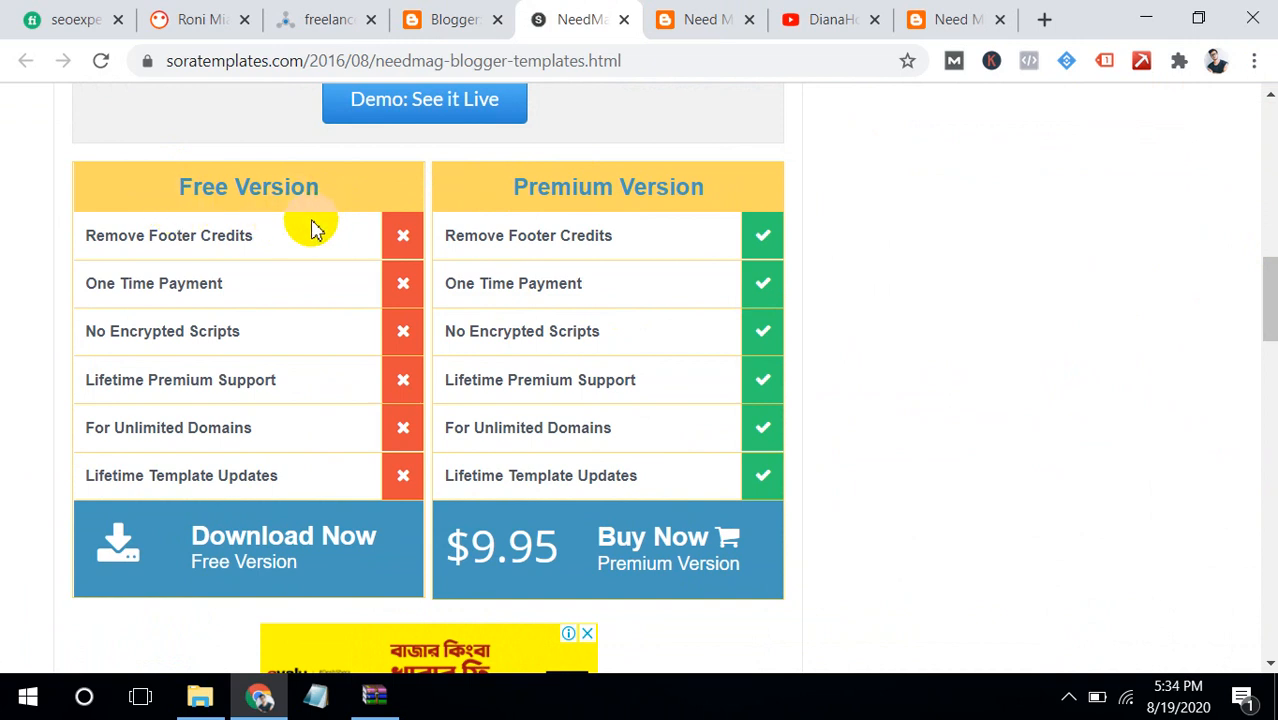
{"action": "left_click", "coordinate": [243, 558]}
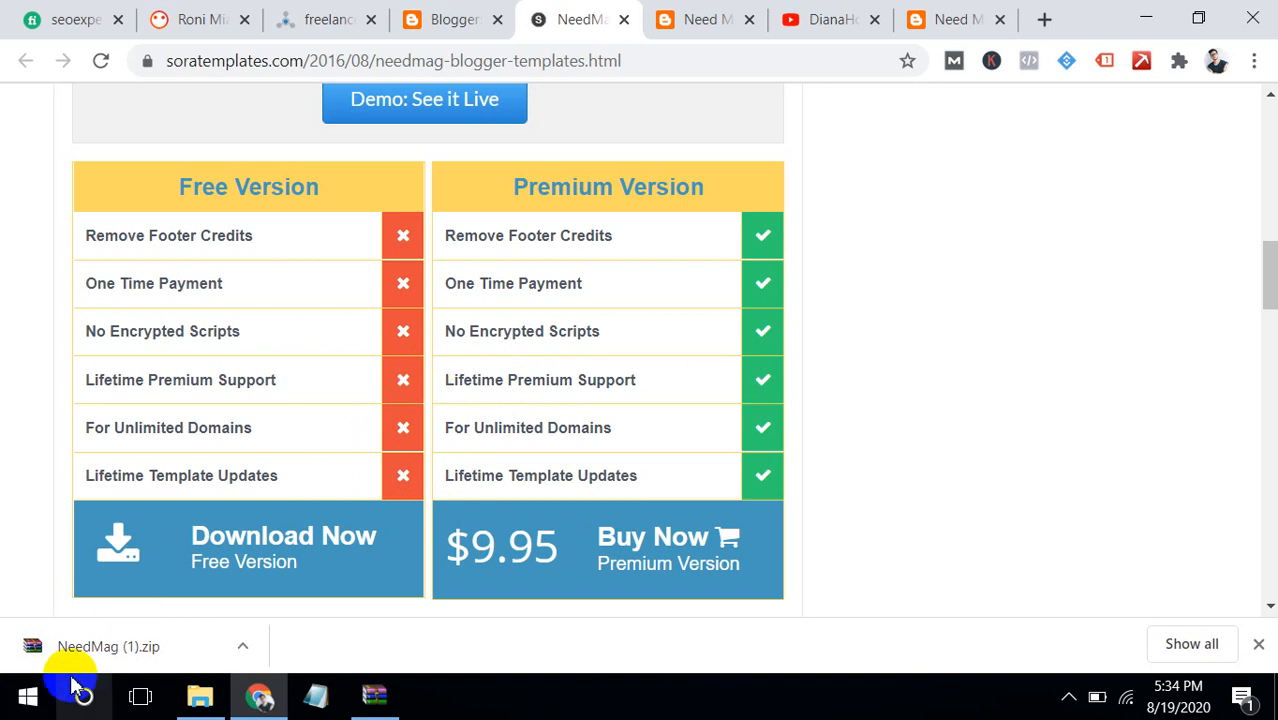
Step: Switch to Blogger, start a new blog and enter the owner's first name as its title
{"action": "left_click", "coordinate": [476, 14]}
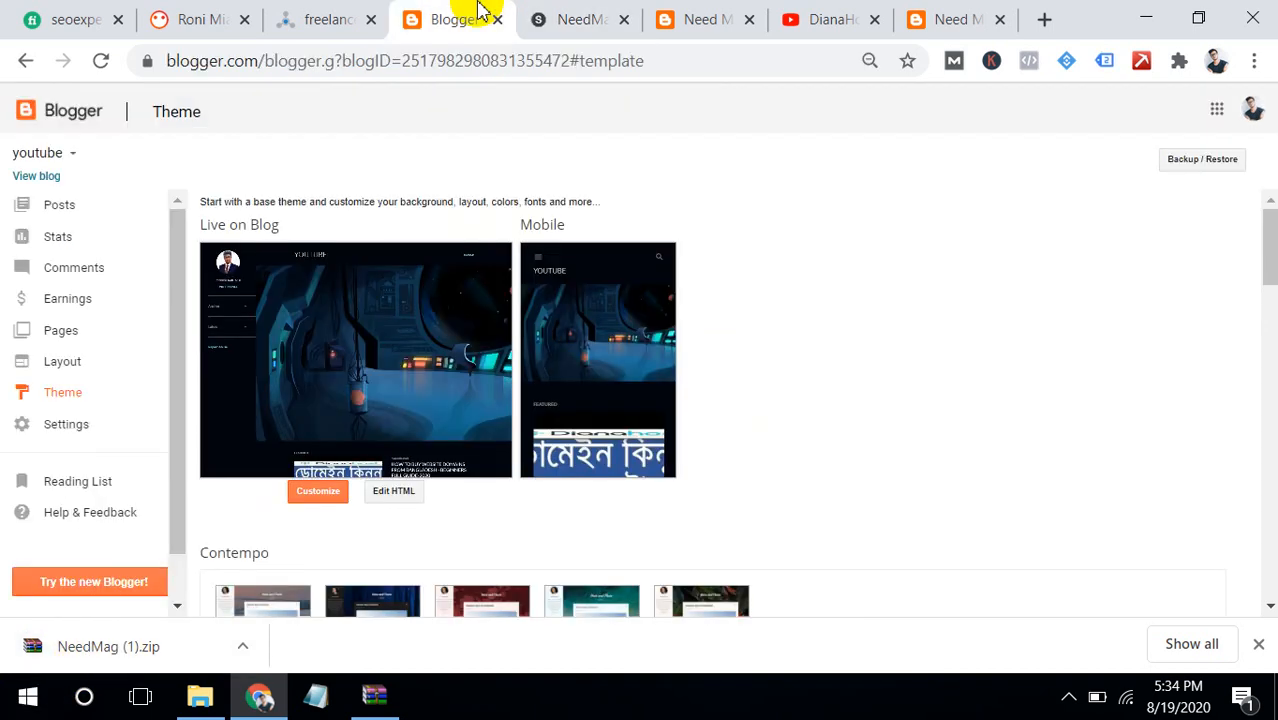
{"action": "left_click", "coordinate": [62, 156]}
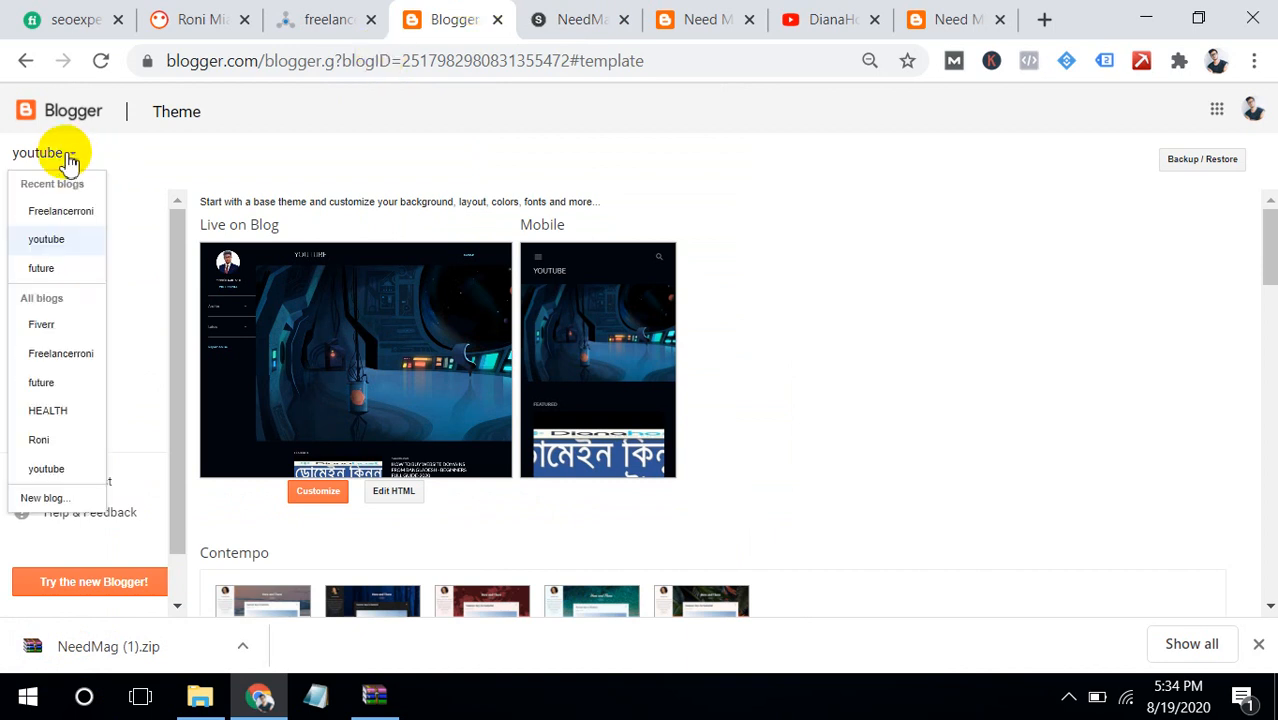
{"action": "left_click", "coordinate": [42, 498]}
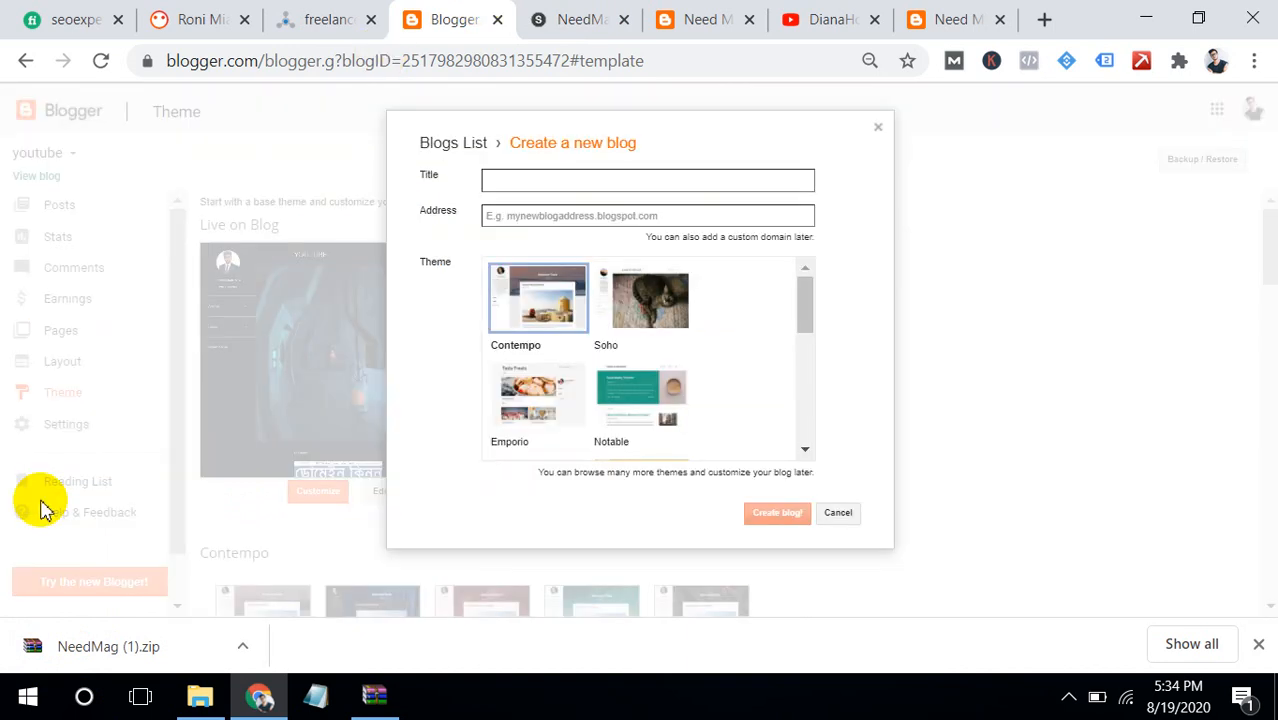
{"action": "left_click", "coordinate": [540, 180]}
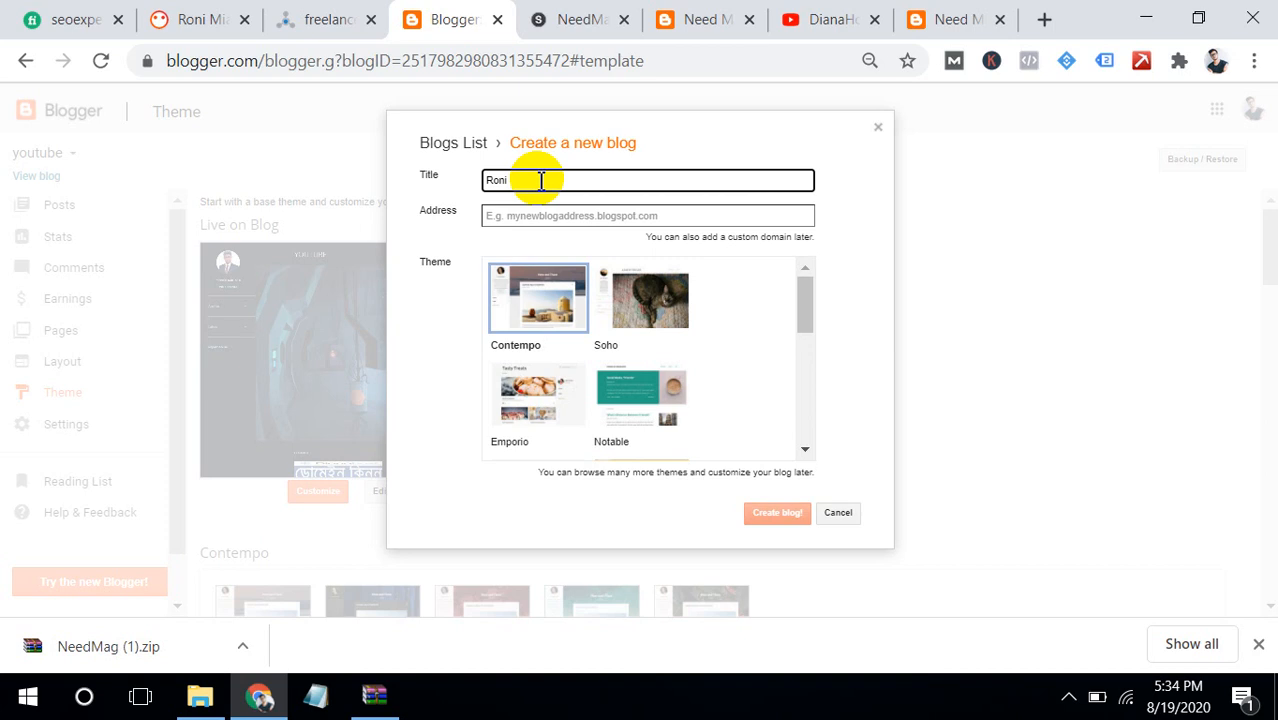
Step: Set the new blog's blogspot.com address to the owner's first name followed by 4567
{"action": "left_click", "coordinate": [530, 216]}
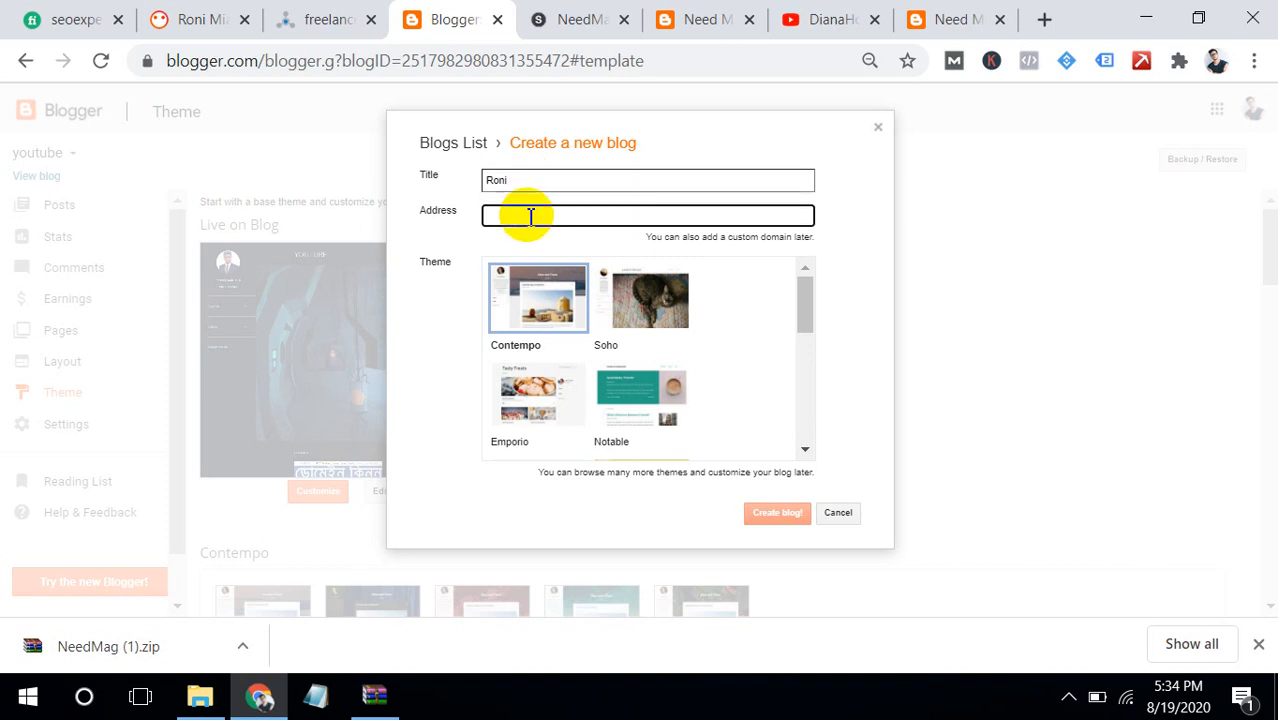
{"action": "type", "text": "roni"}
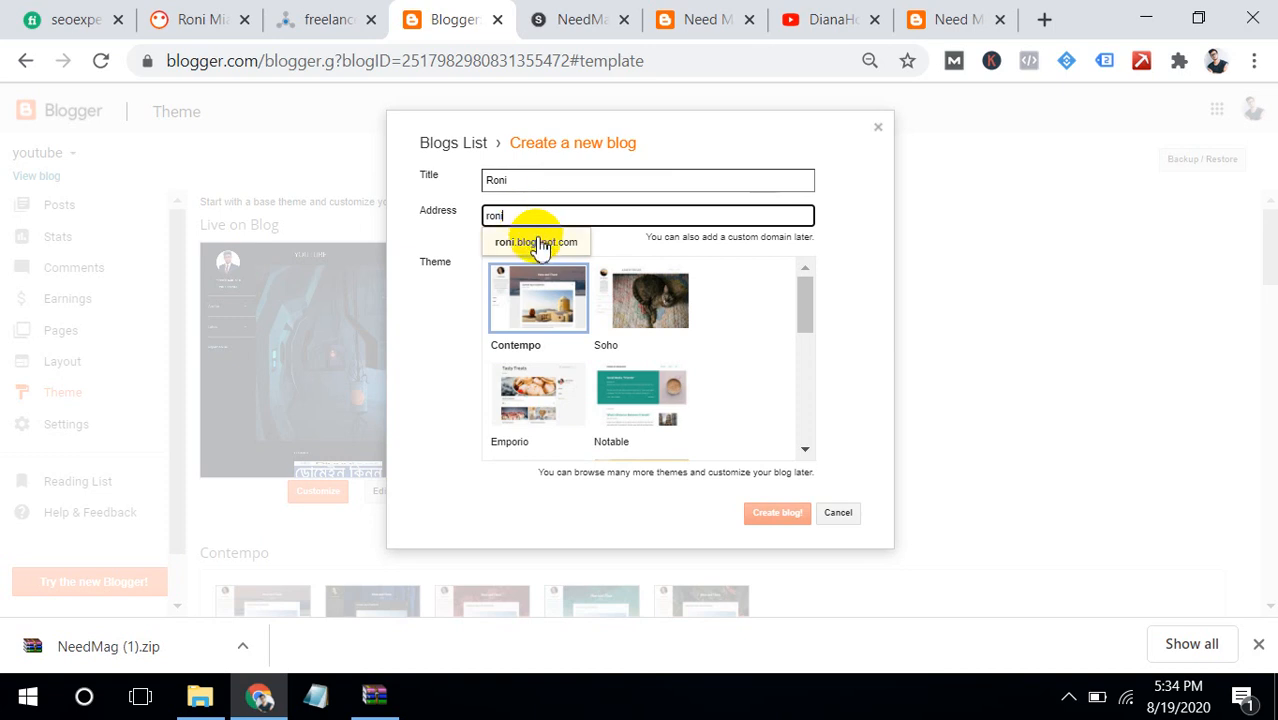
{"action": "left_click", "coordinate": [536, 242]}
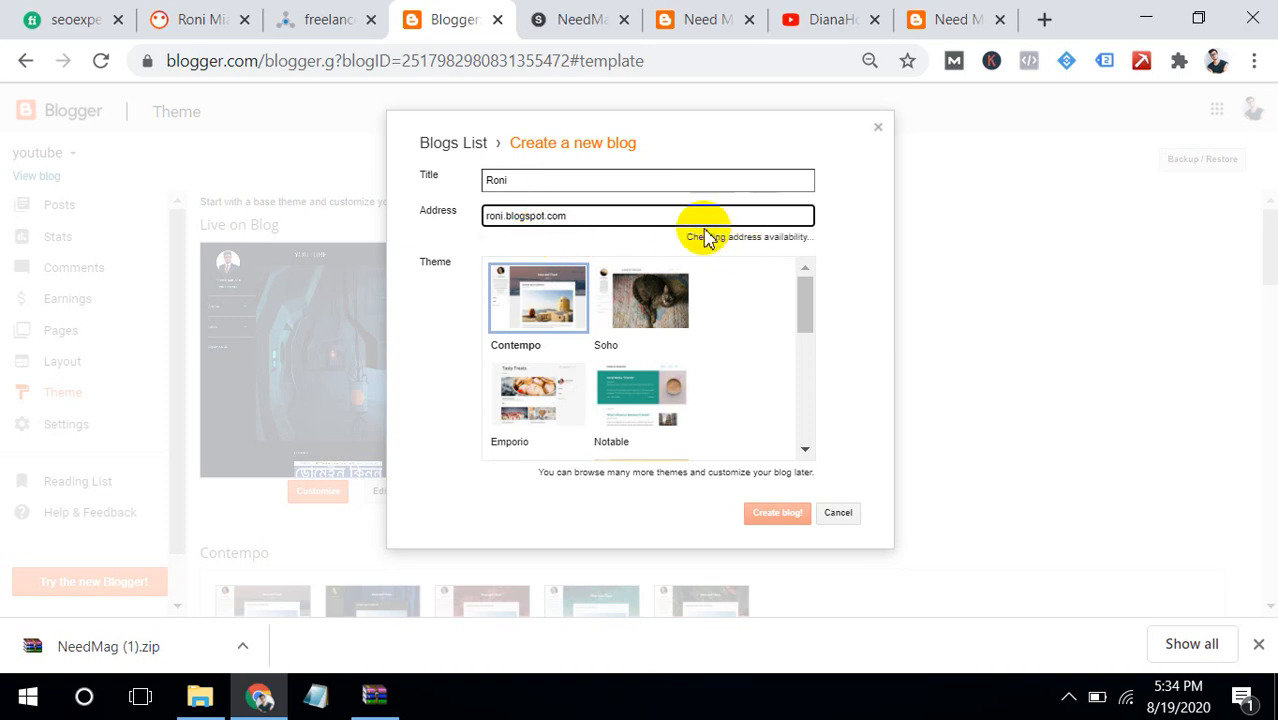
{"action": "left_click", "coordinate": [506, 216]}
{"action": "type", "text": "45"}
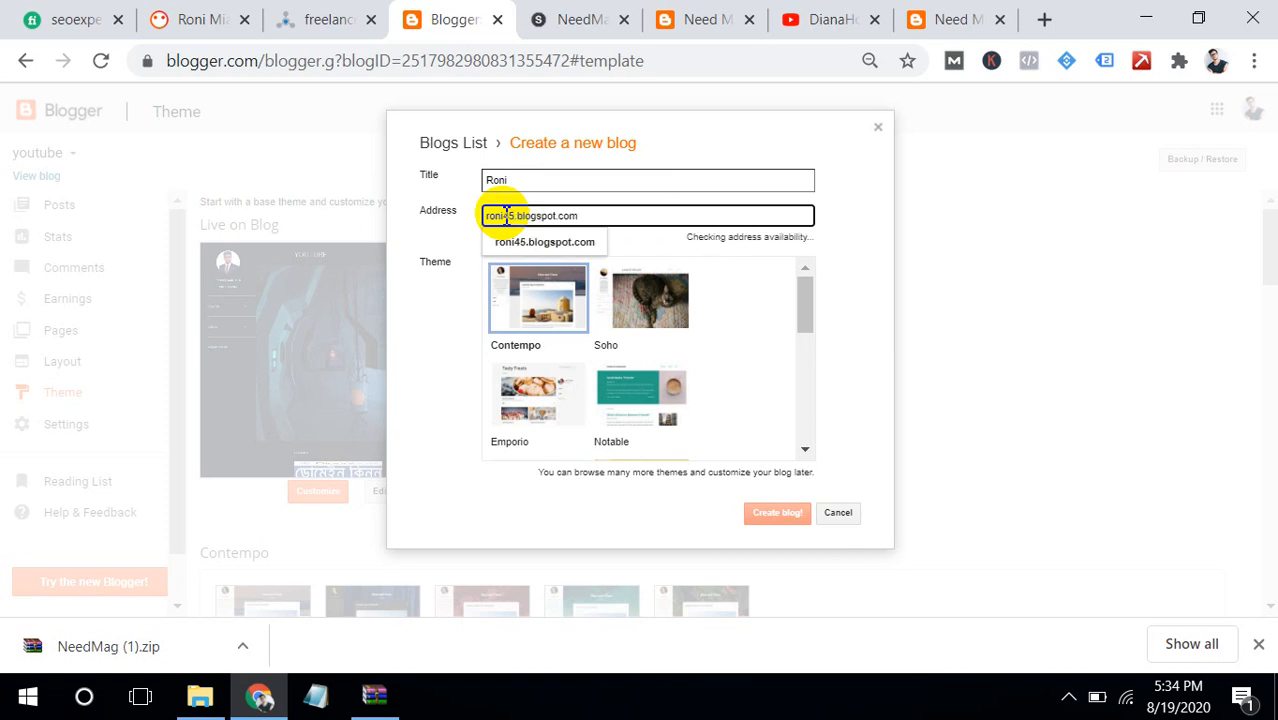
{"action": "type", "text": "6"}
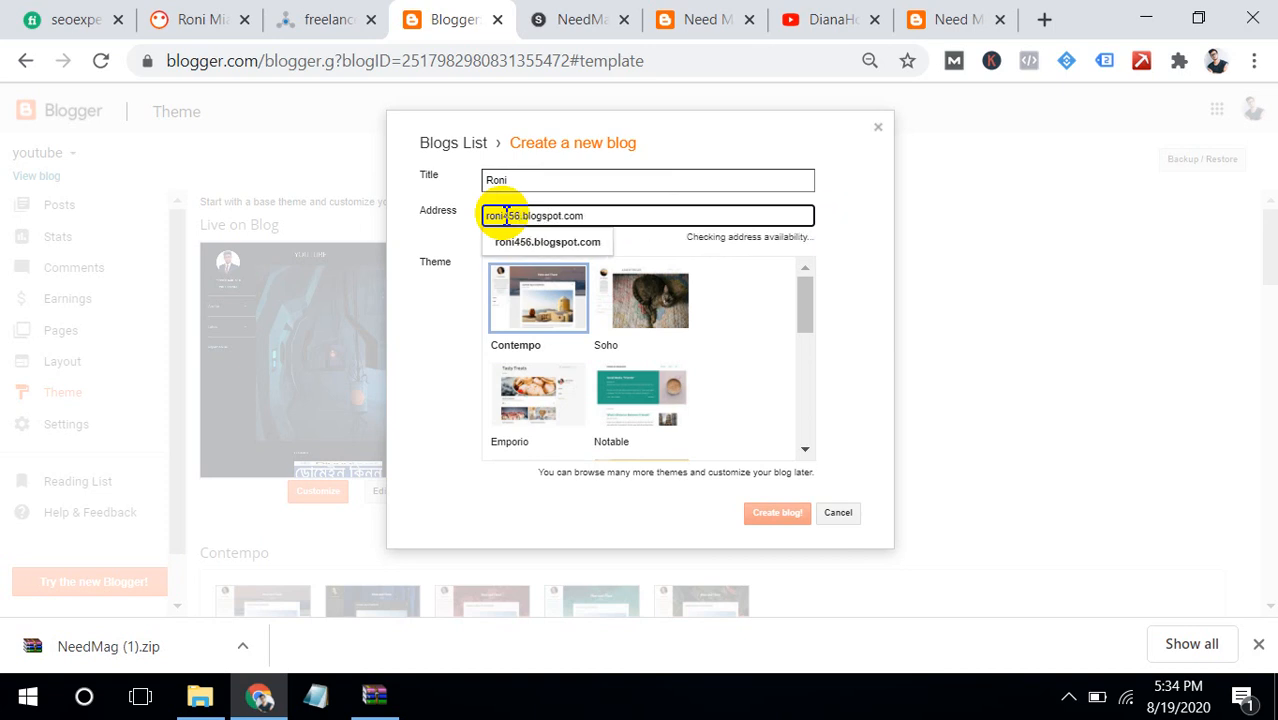
{"action": "type", "text": "7"}
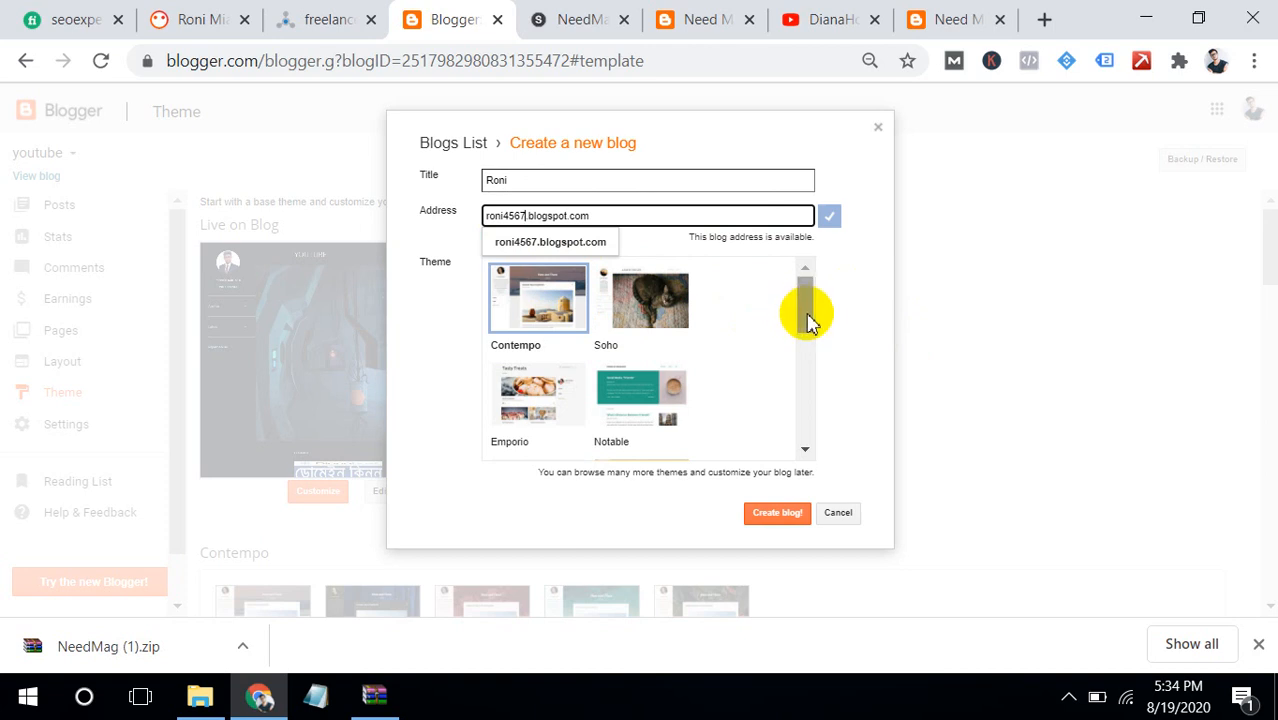
Step: Choose the Dynamic Views theme and create the blog
{"action": "mouse_move", "coordinate": [808, 318]}
{"action": "left_mouse_down"}
{"action": "mouse_move", "coordinate": [802, 408]}
{"action": "mouse_move", "coordinate": [805, 314]}
{"action": "left_mouse_up"}
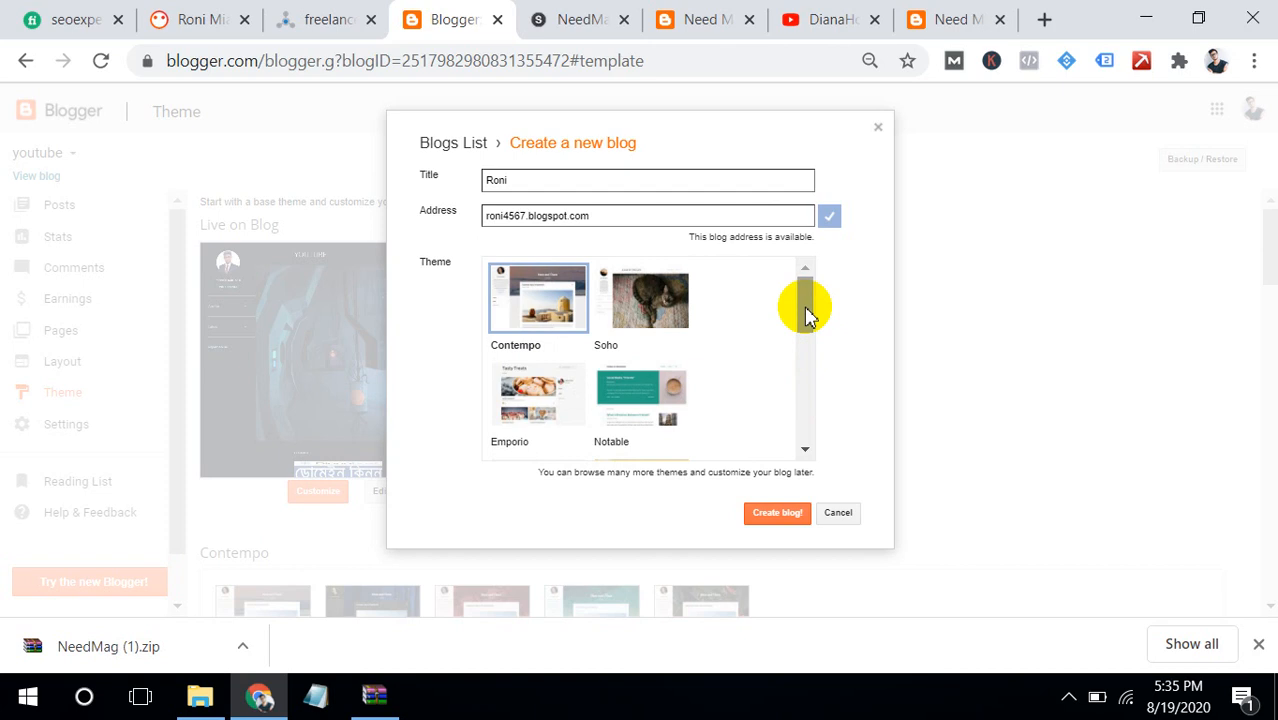
{"action": "left_click_drag", "start_coordinate": [802, 280], "coordinate": [782, 371]}
{"action": "left_click", "coordinate": [531, 303]}
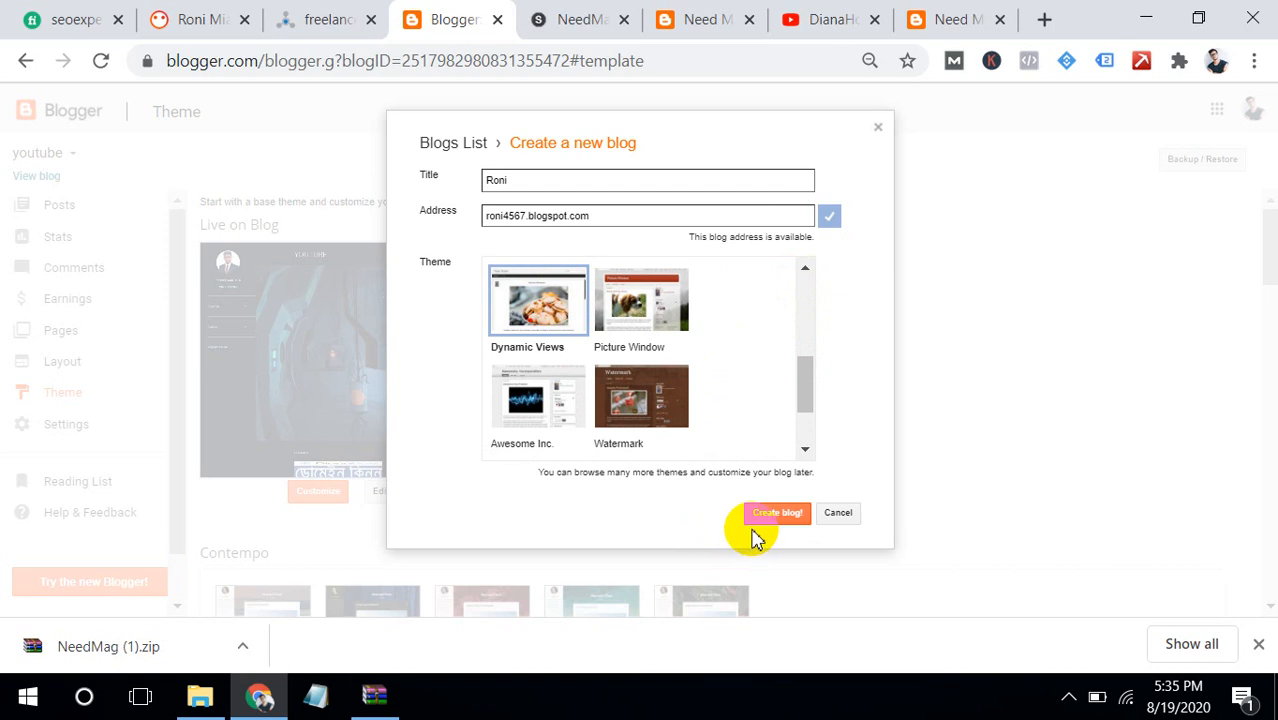
{"action": "left_click", "coordinate": [773, 516]}
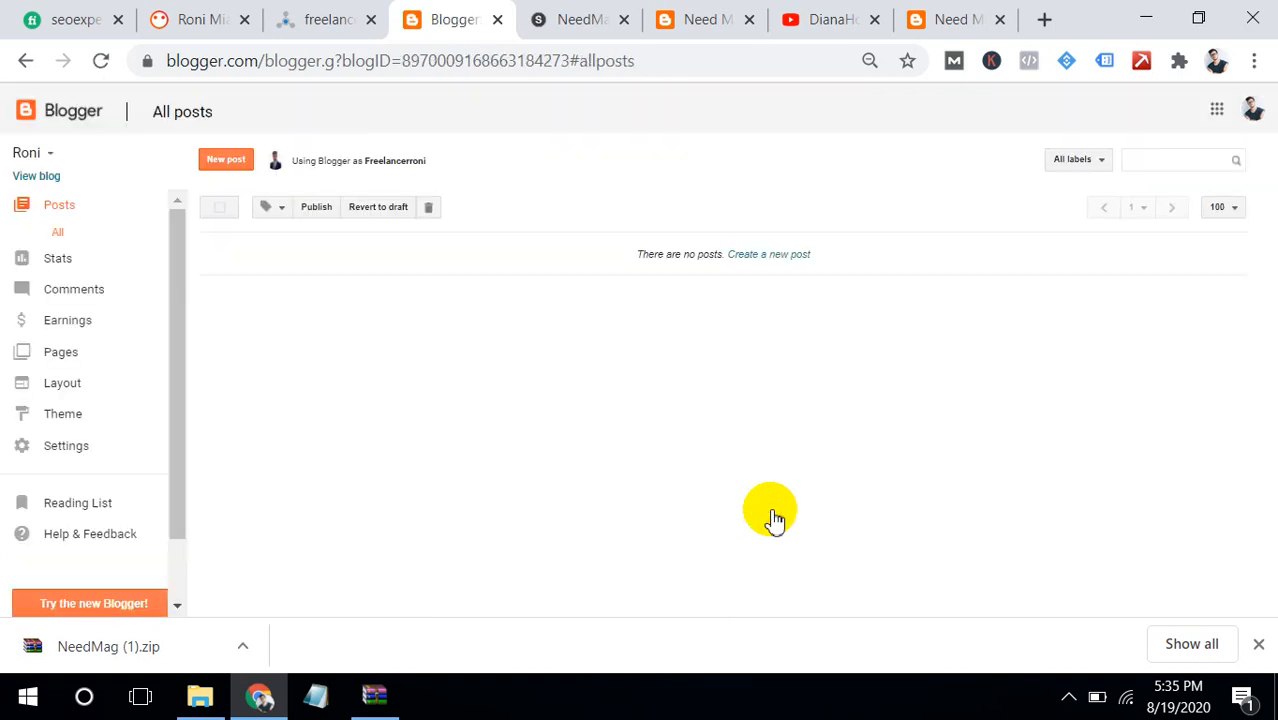
Step: Open the new blog's theme Backup / Restore dialog and start choosing a theme file for upload
{"action": "left_click", "coordinate": [88, 424]}
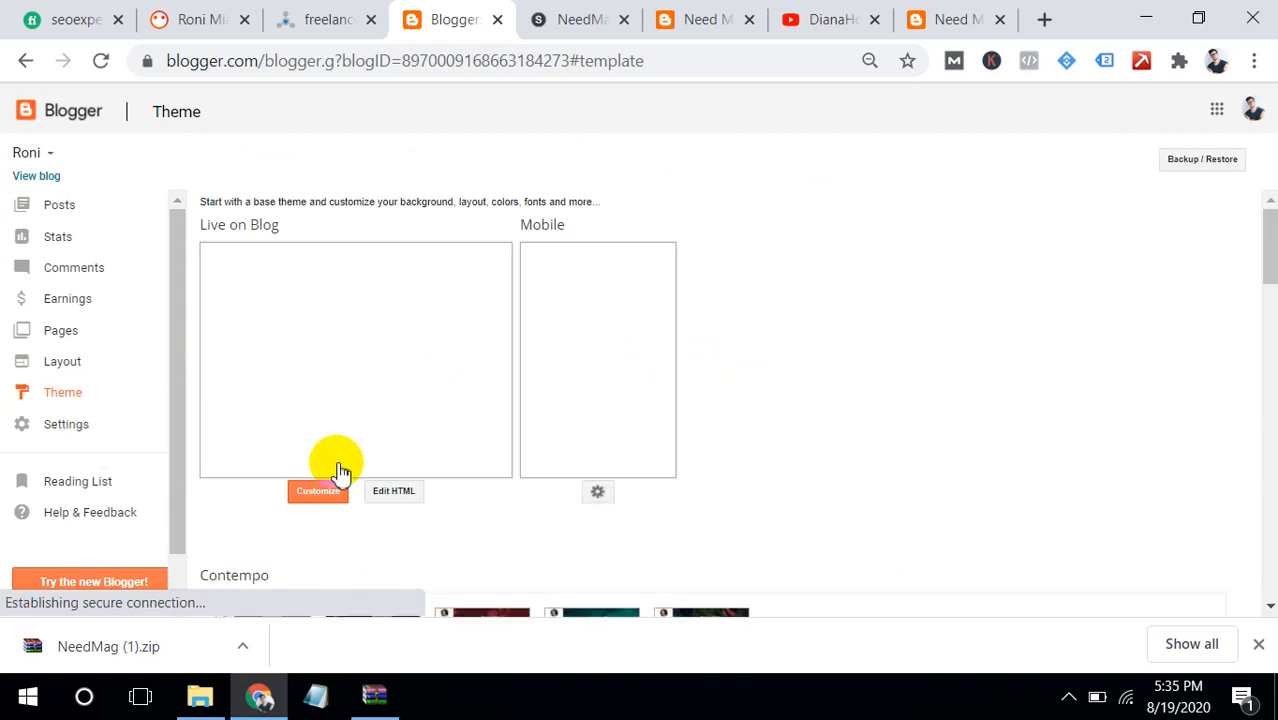
{"action": "left_click", "coordinate": [1204, 172]}
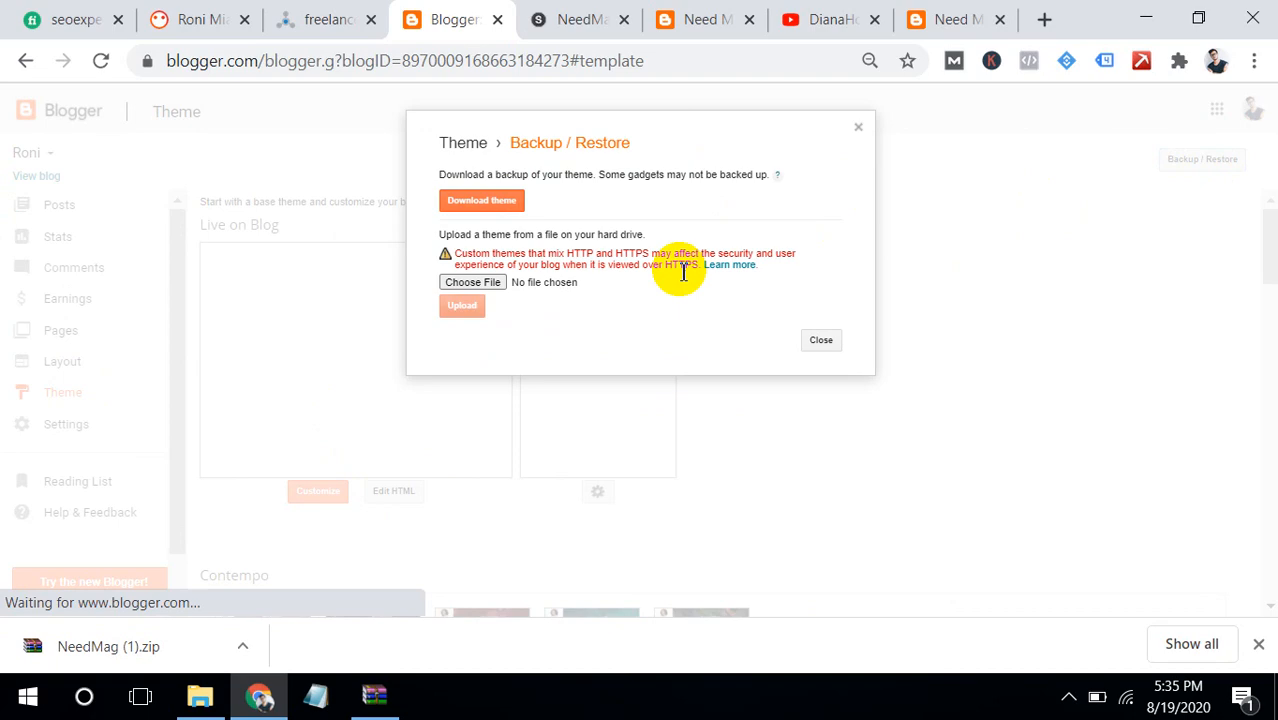
{"action": "left_click", "coordinate": [471, 284]}
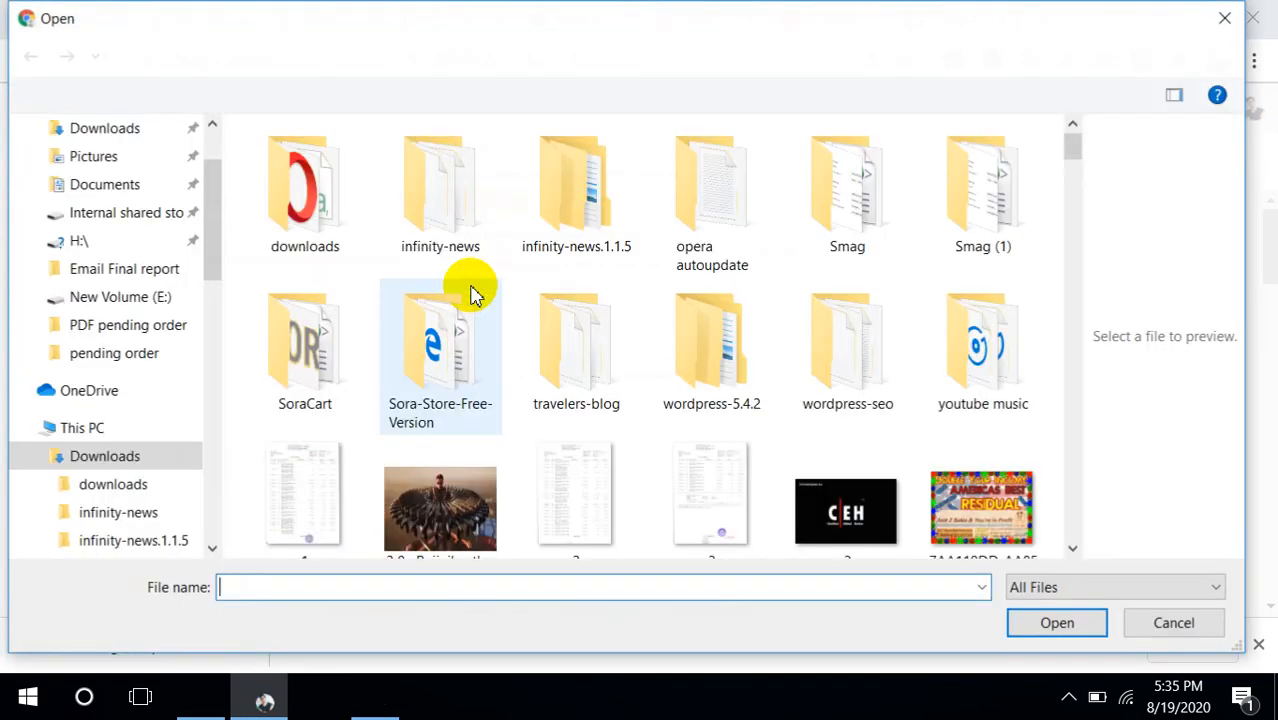
Step: Extract the NeedMag Free Version archive directly into the Downloads folder, replacing existing files such as Logo.png
{"action": "left_click_drag", "start_coordinate": [1082, 148], "coordinate": [1073, 371]}
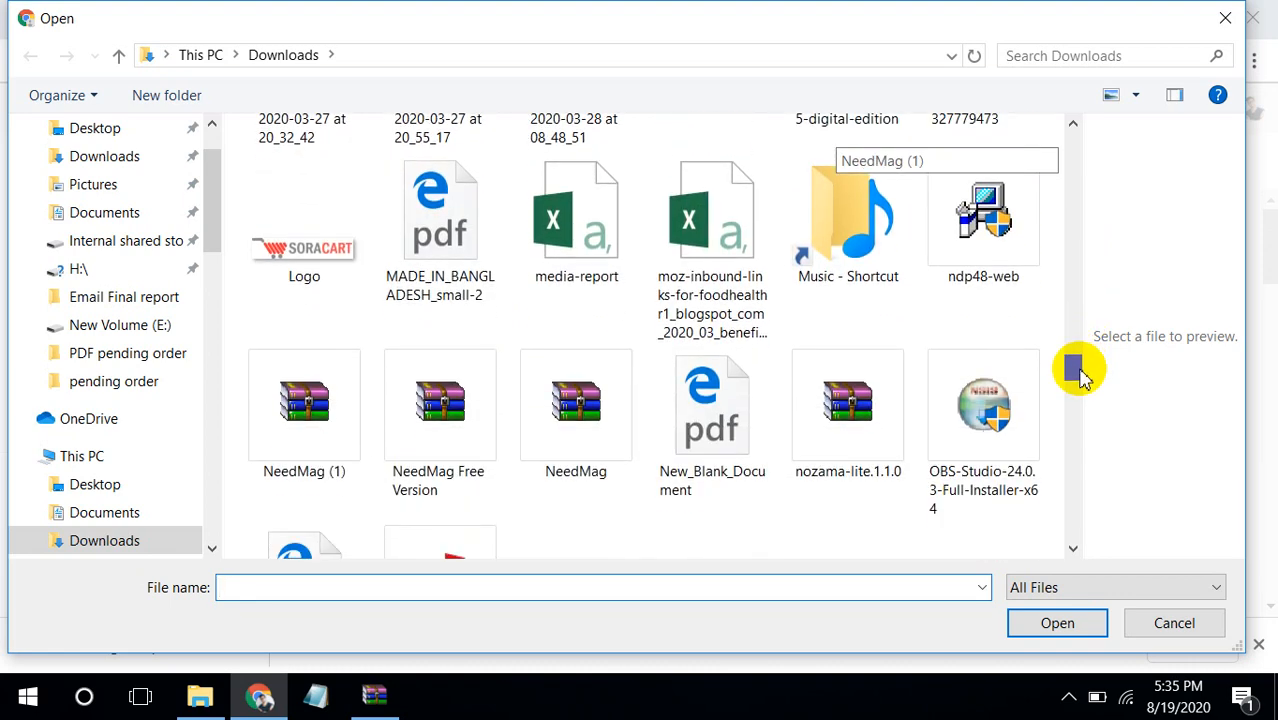
{"action": "left_click", "coordinate": [437, 478]}
{"action": "right_click", "coordinate": [437, 478]}
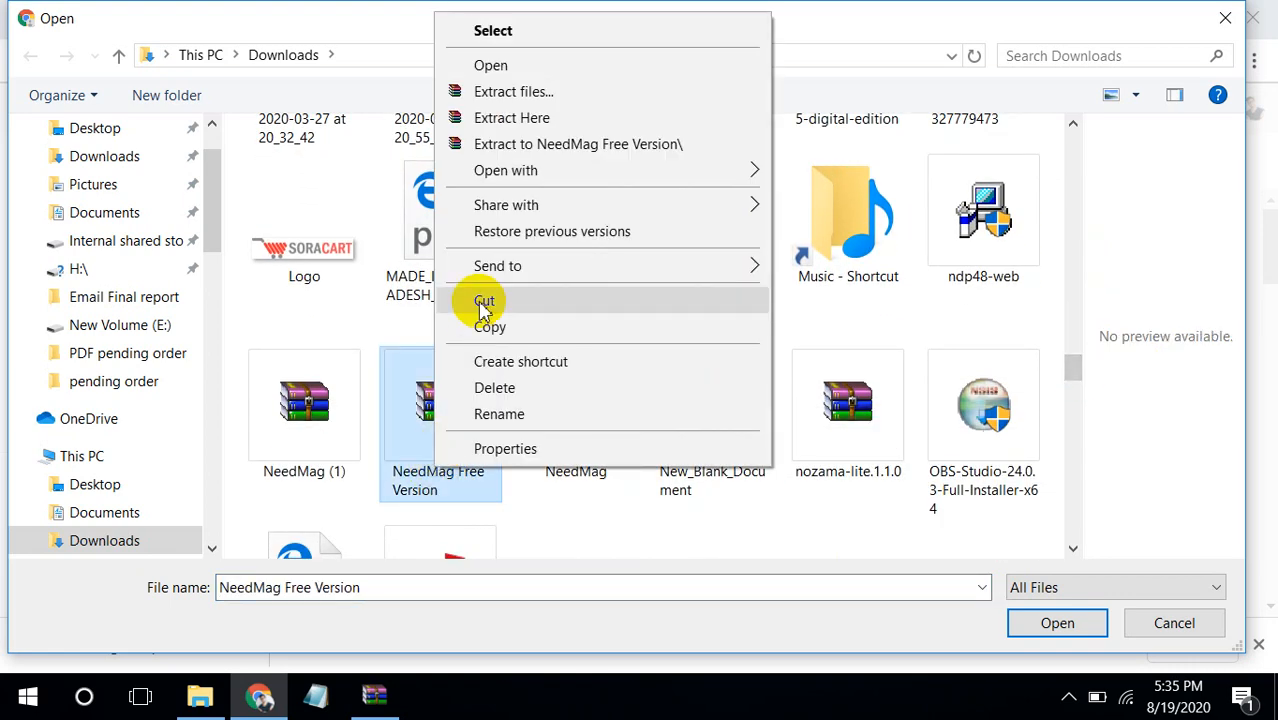
{"action": "left_click", "coordinate": [525, 117]}
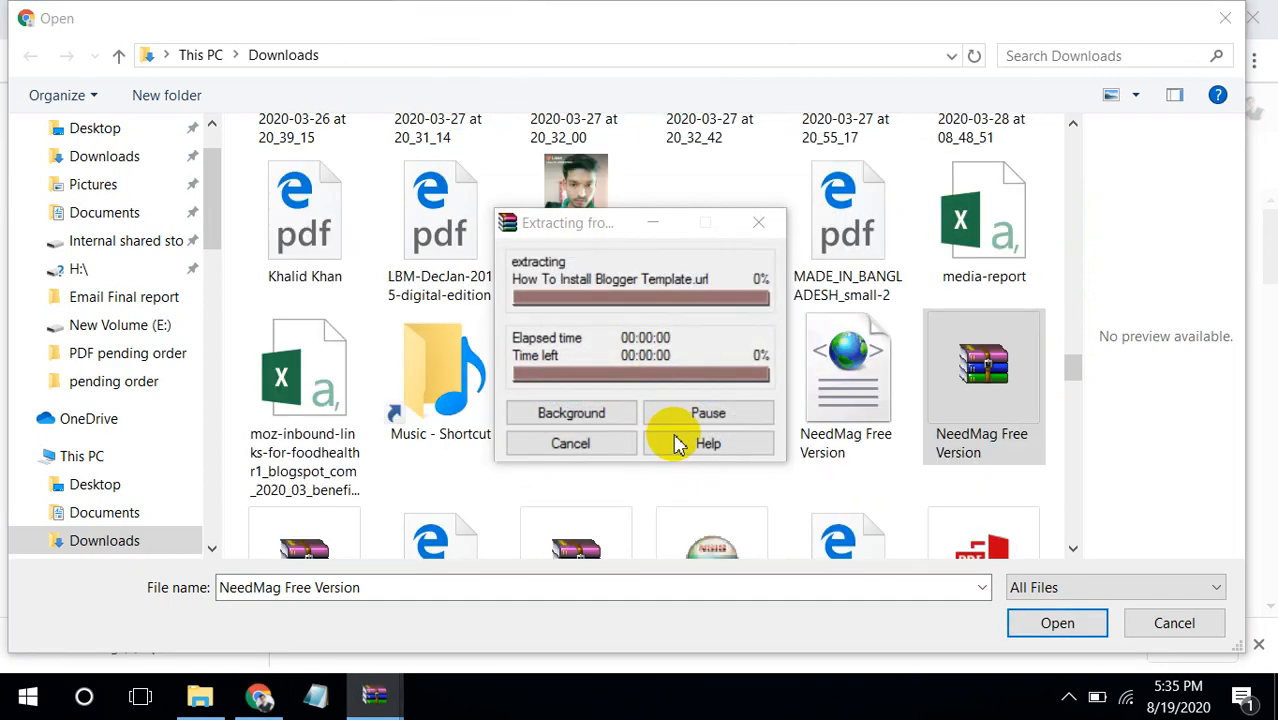
{"action": "left_click", "coordinate": [540, 452]}
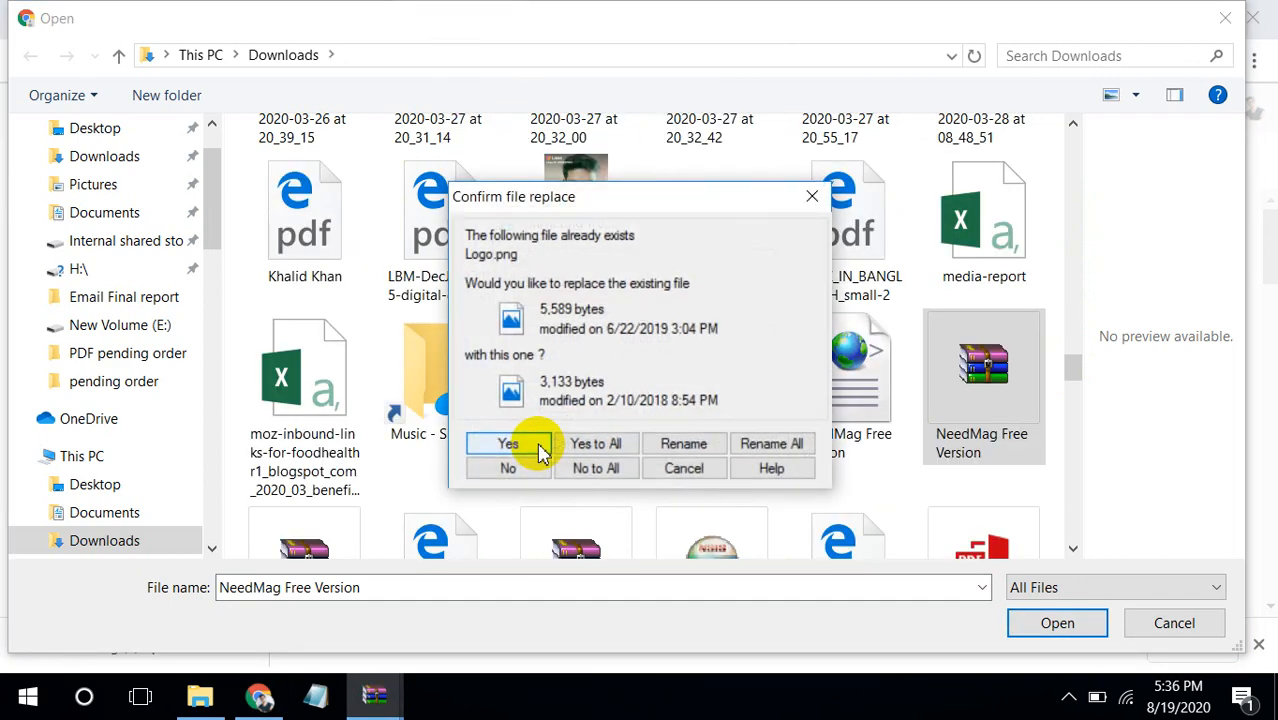
{"action": "left_click", "coordinate": [540, 452]}
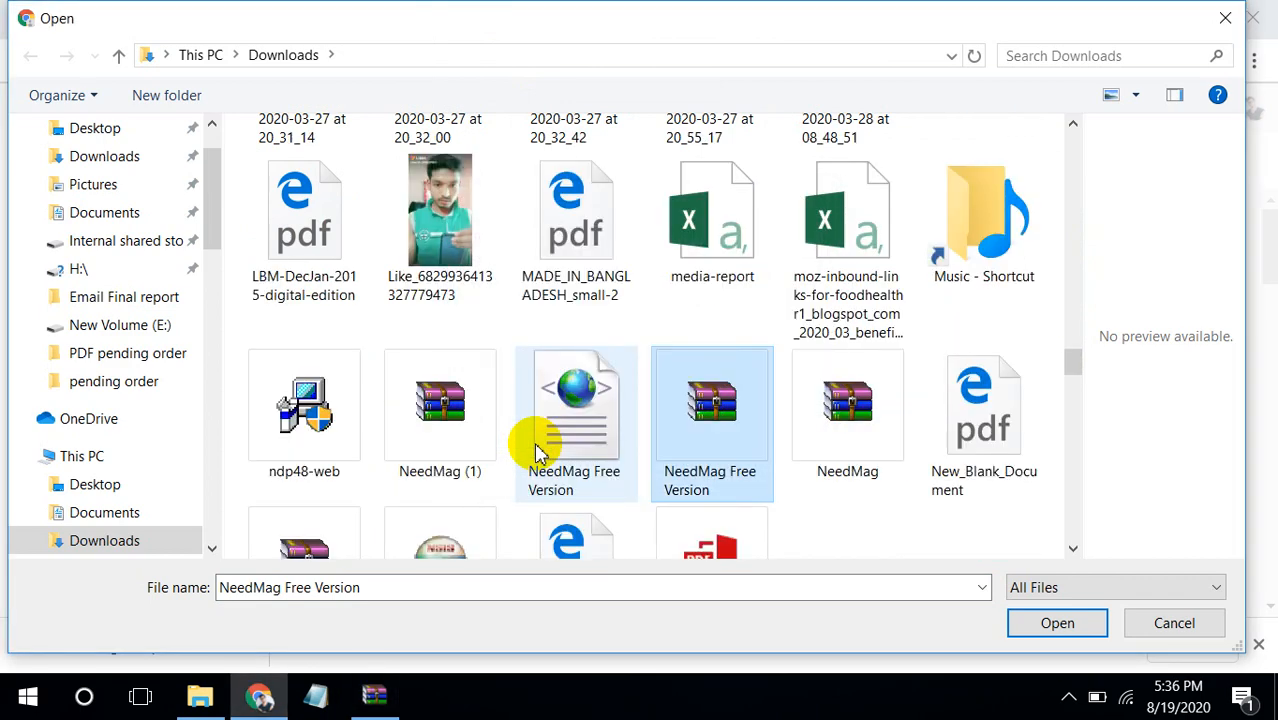
Step: Extract the NeedMag Free Version archive again, this time into its own folder inside Downloads
{"action": "right_click", "coordinate": [702, 399]}
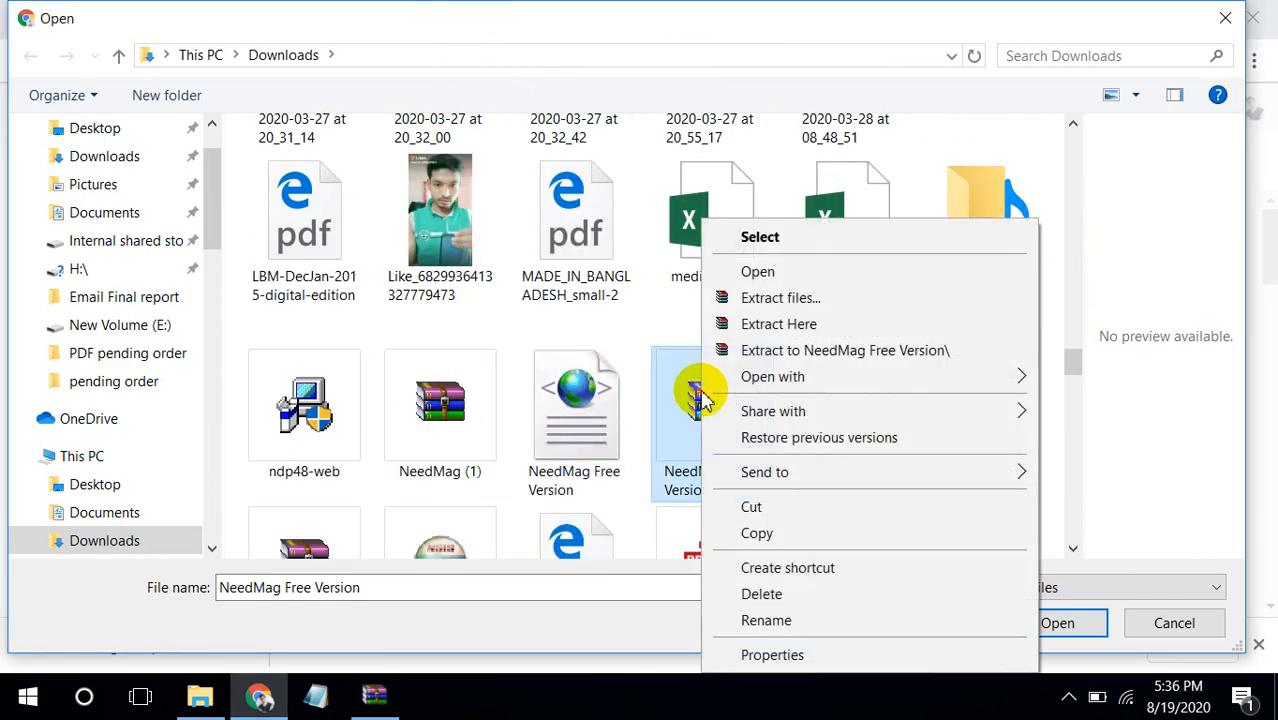
{"action": "left_click", "coordinate": [757, 298]}
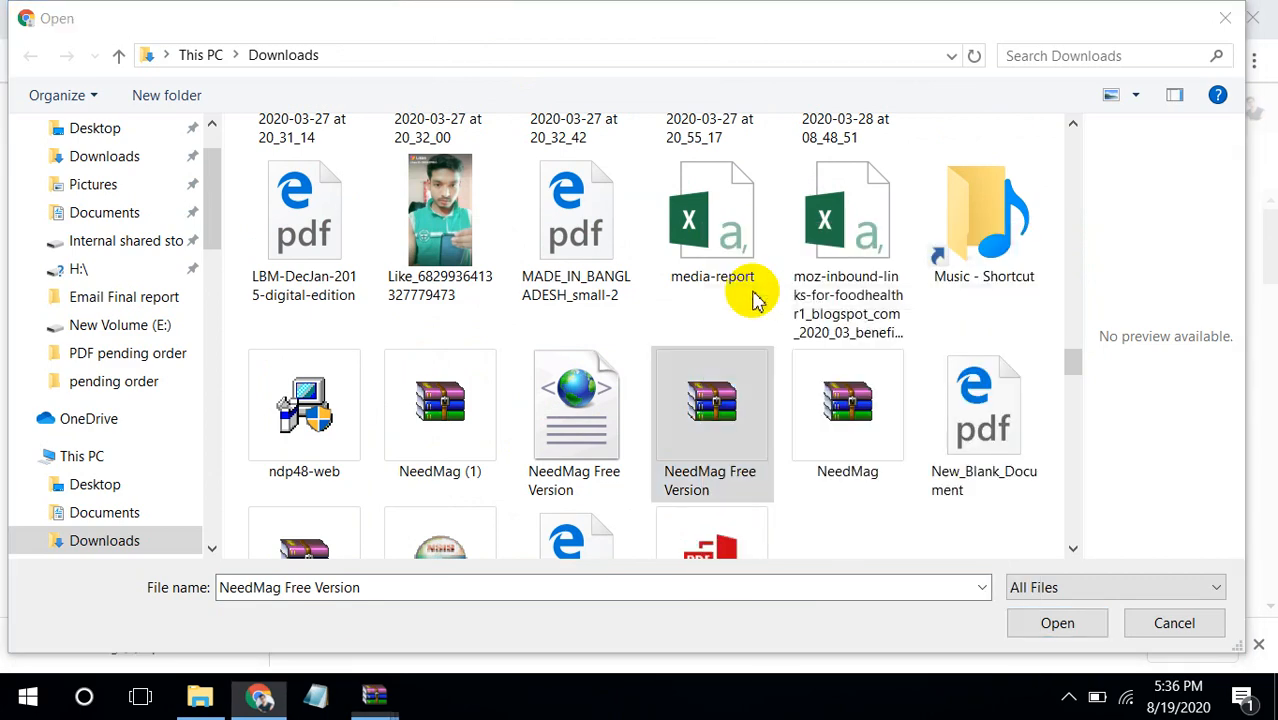
{"action": "left_click", "coordinate": [692, 613]}
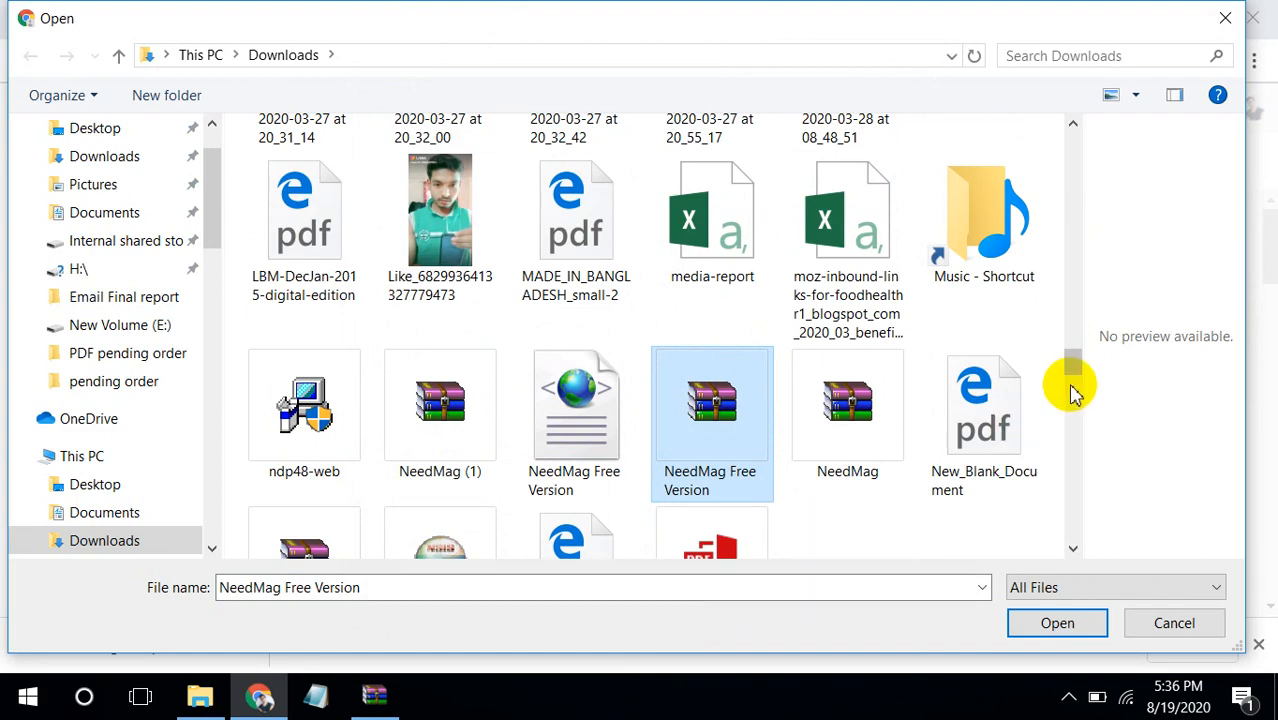
Step: Search Downloads for "ne", look inside the extracted NeedMag Free Version folder and return to the search results
{"action": "left_click_drag", "start_coordinate": [1067, 365], "coordinate": [1075, 160]}
{"action": "left_click_drag", "start_coordinate": [1073, 165], "coordinate": [1058, 263]}
{"action": "left_click", "coordinate": [1133, 58]}
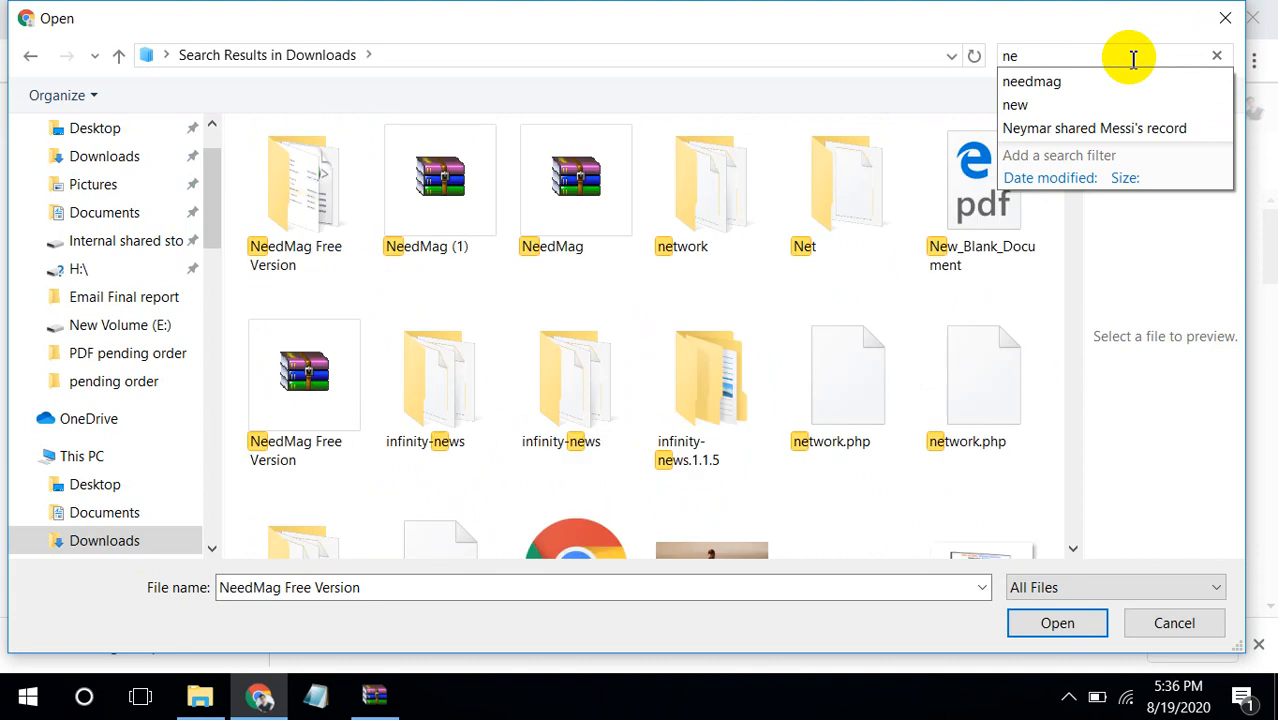
{"action": "double_click", "coordinate": [334, 251]}
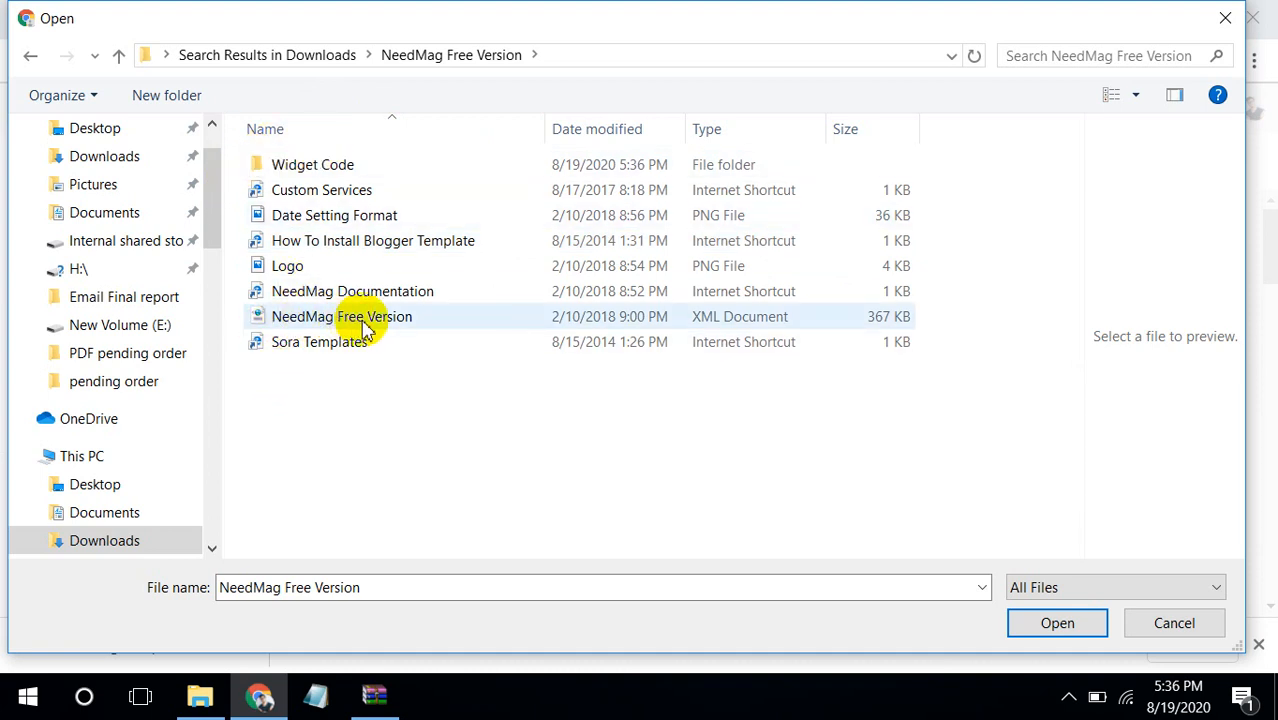
{"action": "left_click", "coordinate": [32, 60]}
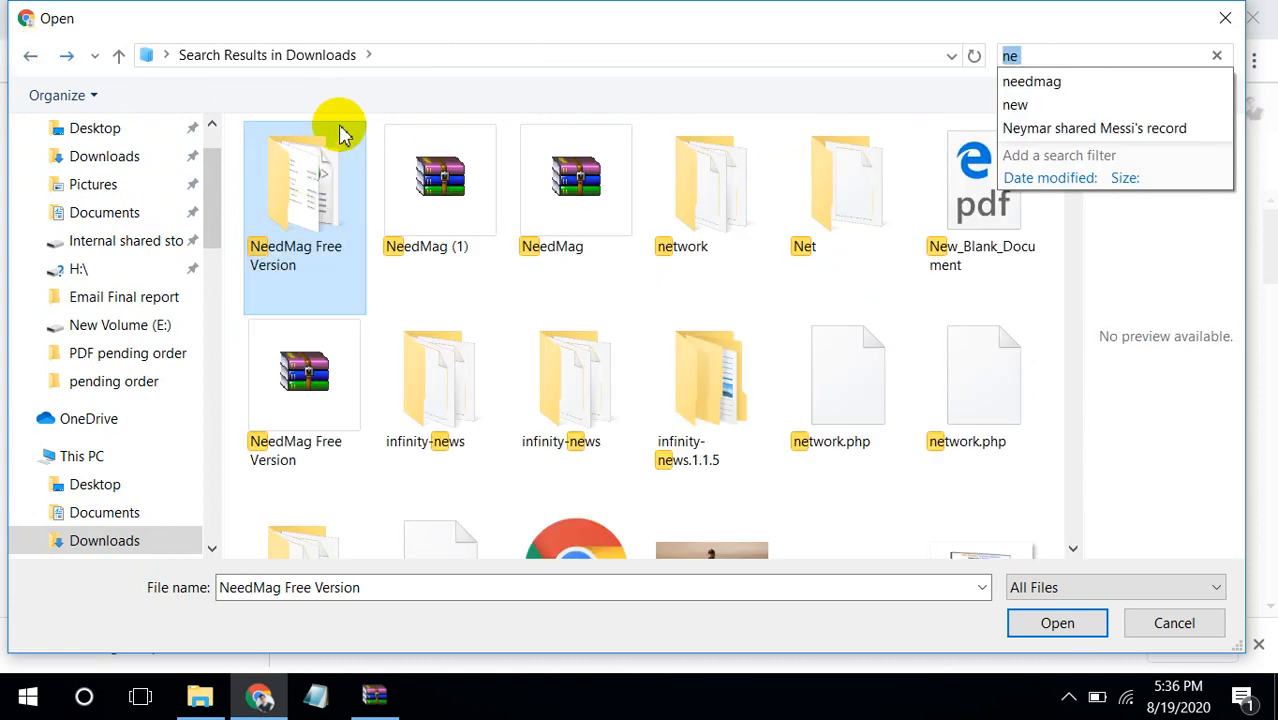
Step: Extract the NeedMag (1) archive into its own folder in Downloads, look inside that folder and return to the search results
{"action": "left_click", "coordinate": [466, 212]}
{"action": "right_click", "coordinate": [464, 208]}
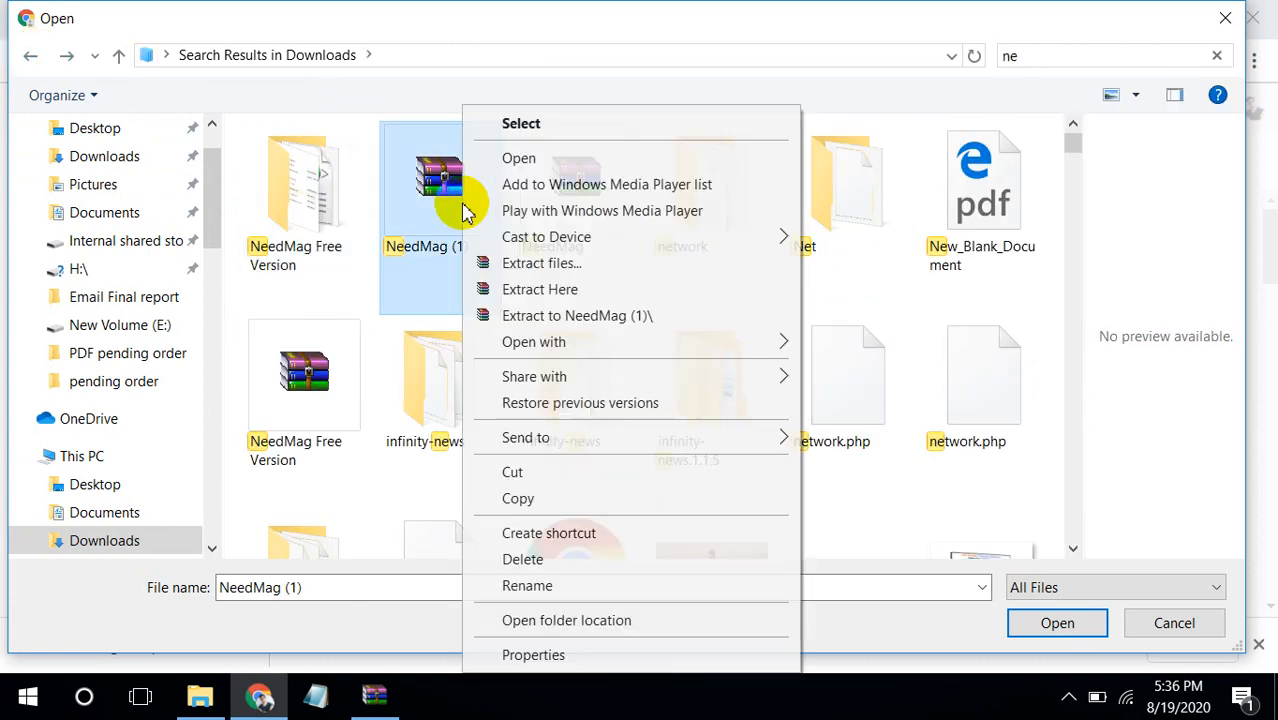
{"action": "left_click", "coordinate": [560, 268]}
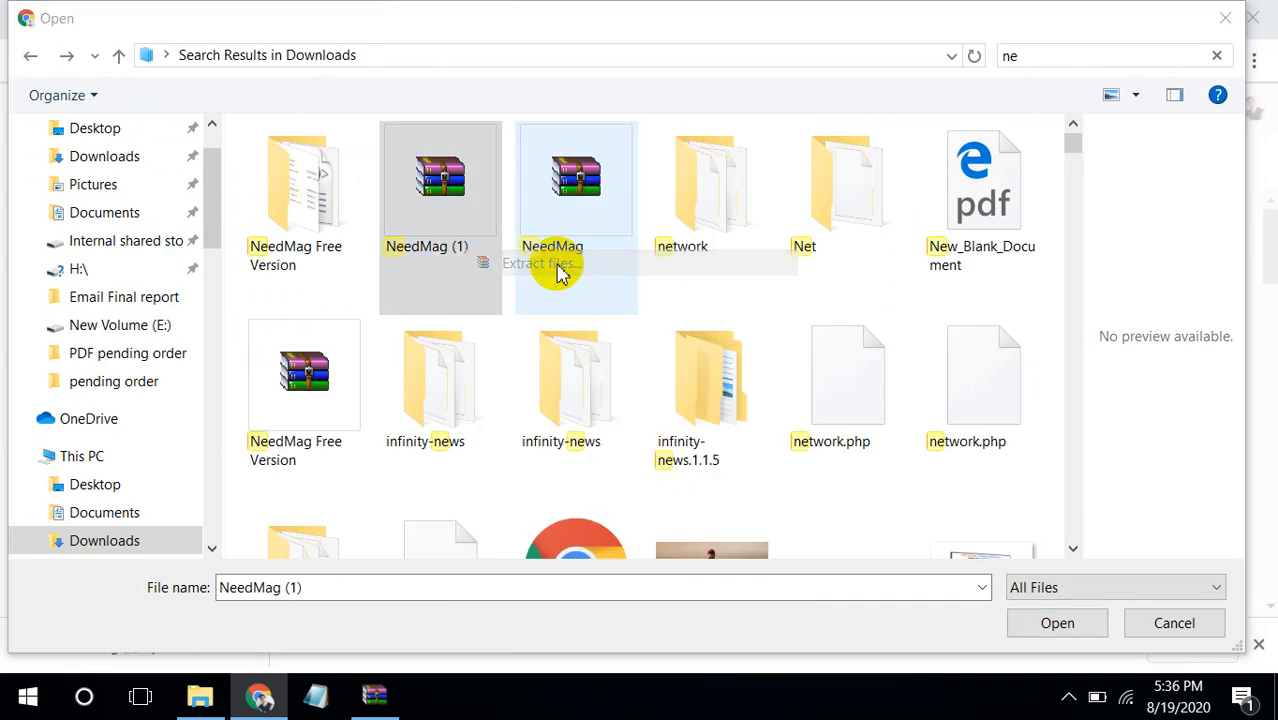
{"action": "left_click", "coordinate": [688, 610]}
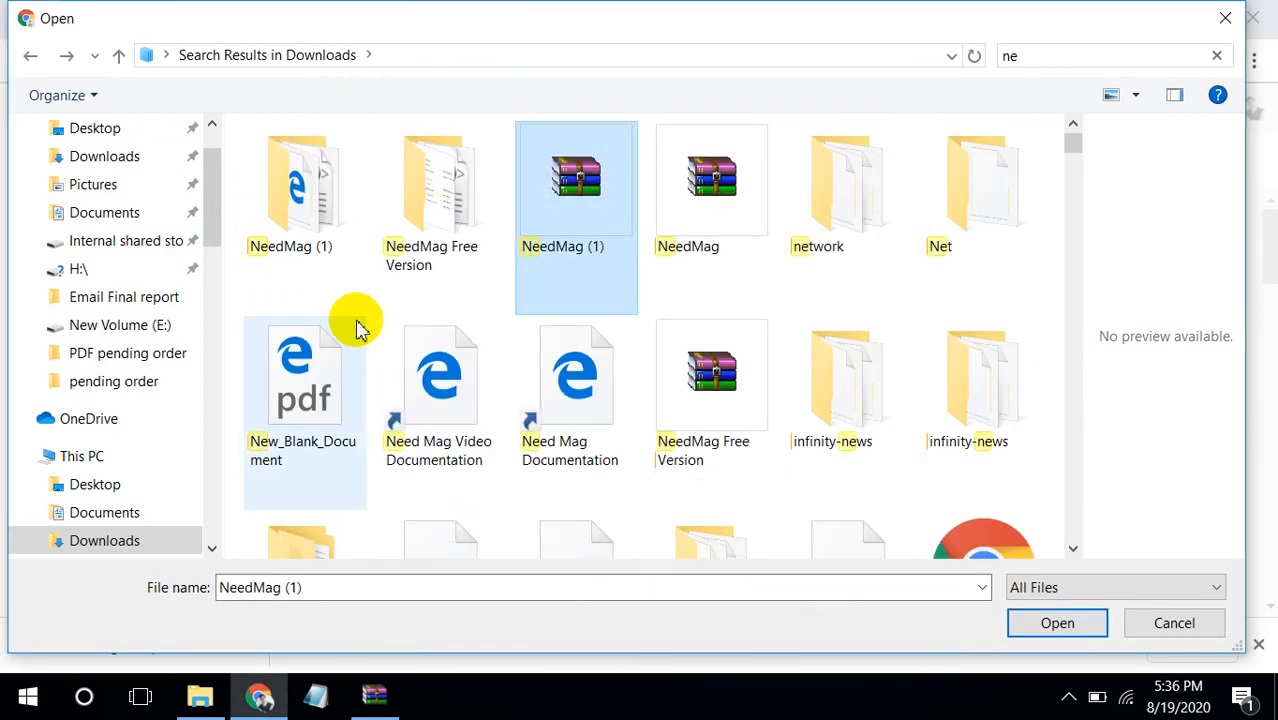
{"action": "double_click", "coordinate": [287, 230]}
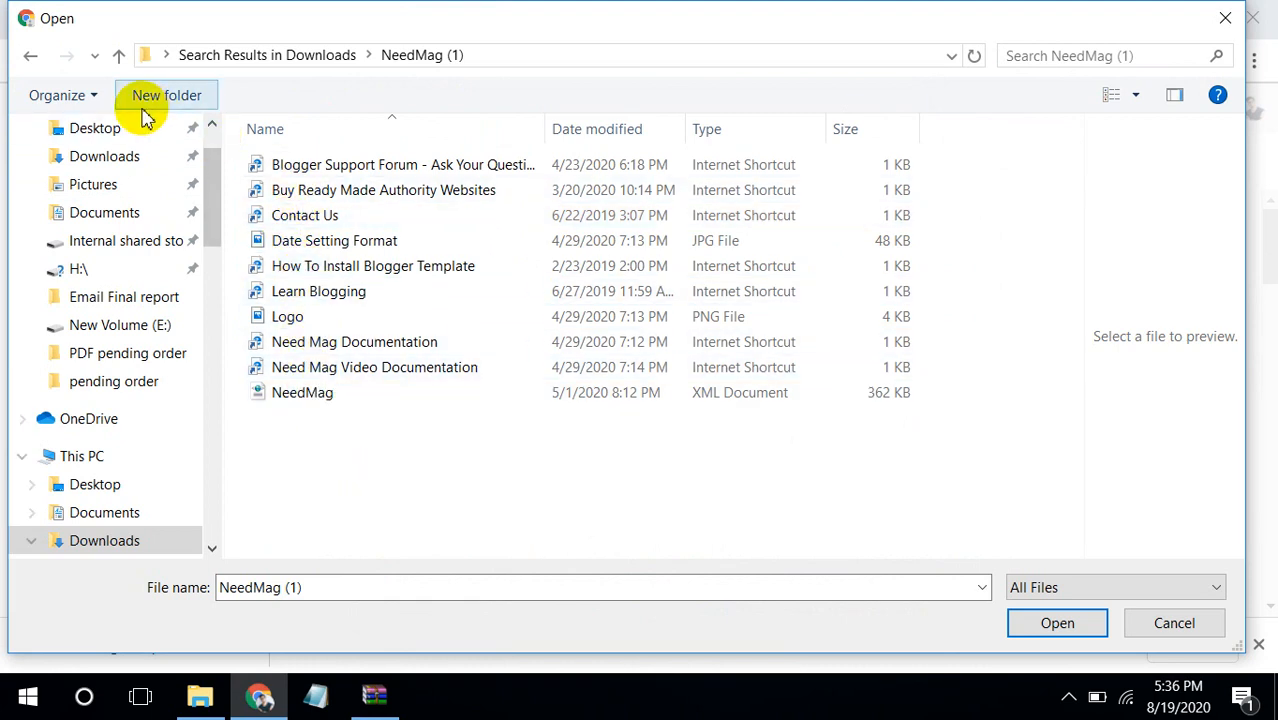
{"action": "left_click", "coordinate": [40, 62]}
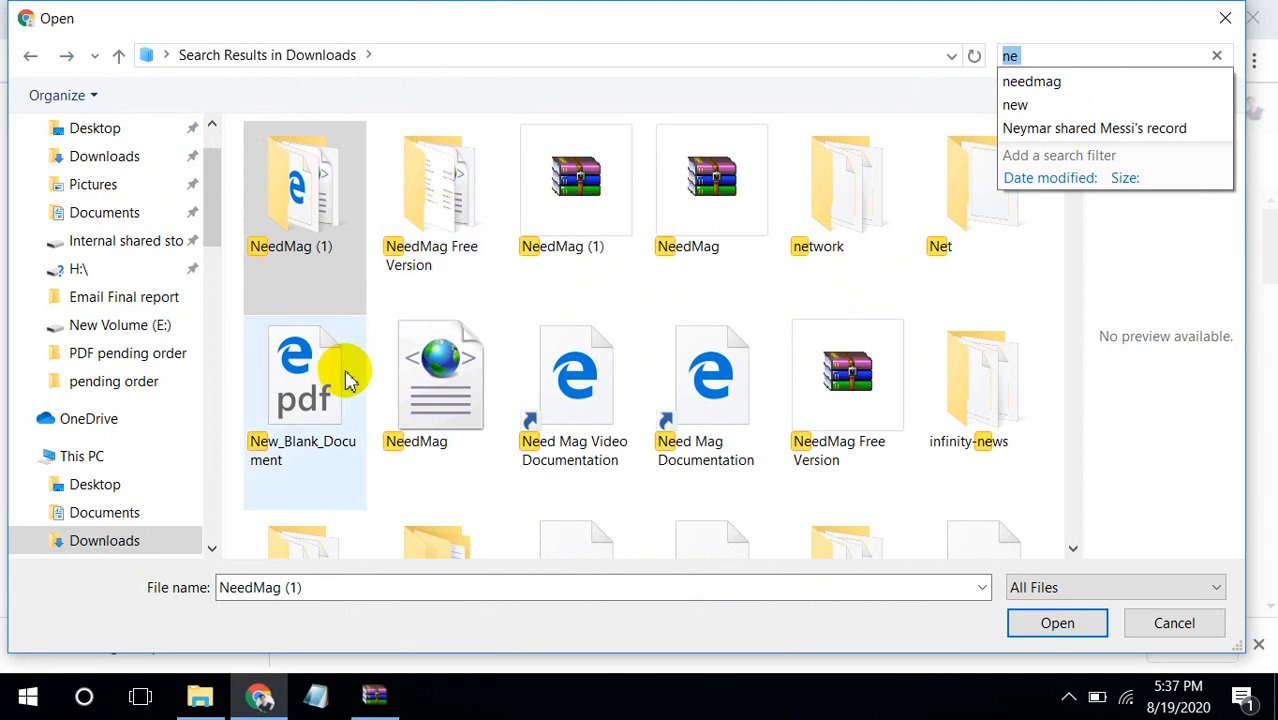
Step: Choose the NeedMag Free Version XML file from the NeedMag Free Version folder and upload it as the blog's theme
{"action": "double_click", "coordinate": [472, 170]}
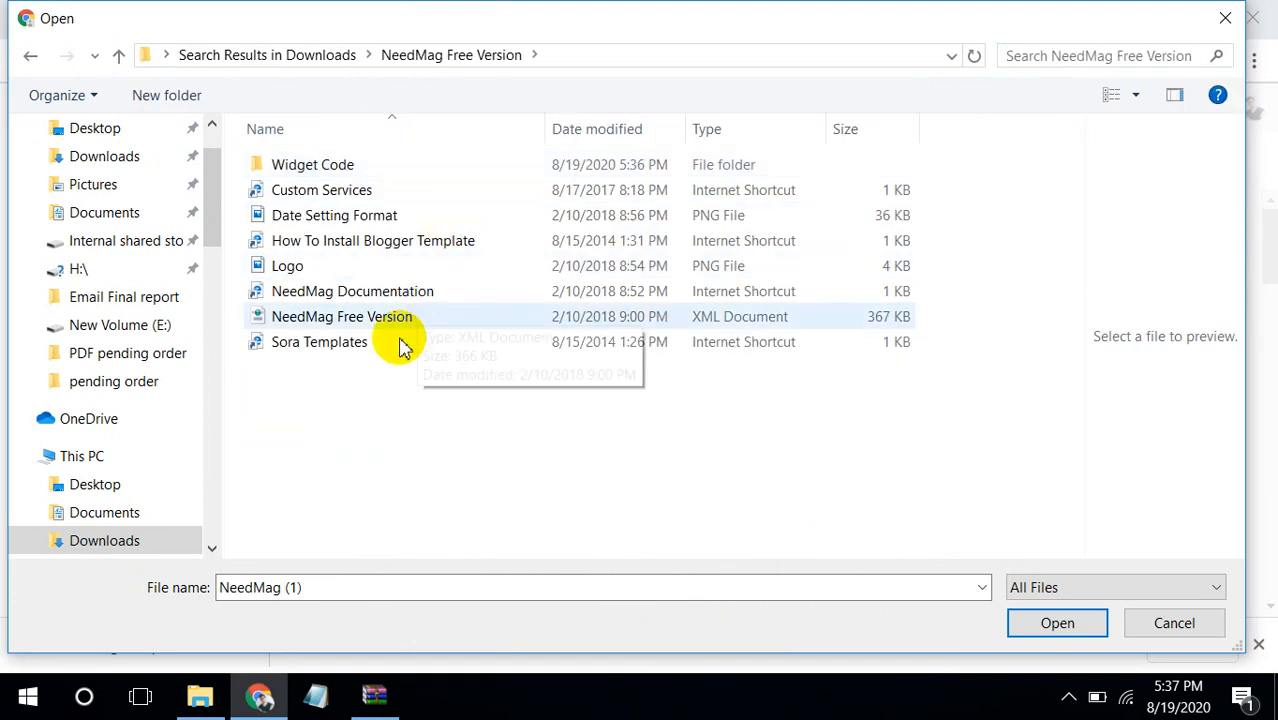
{"action": "left_click", "coordinate": [381, 320]}
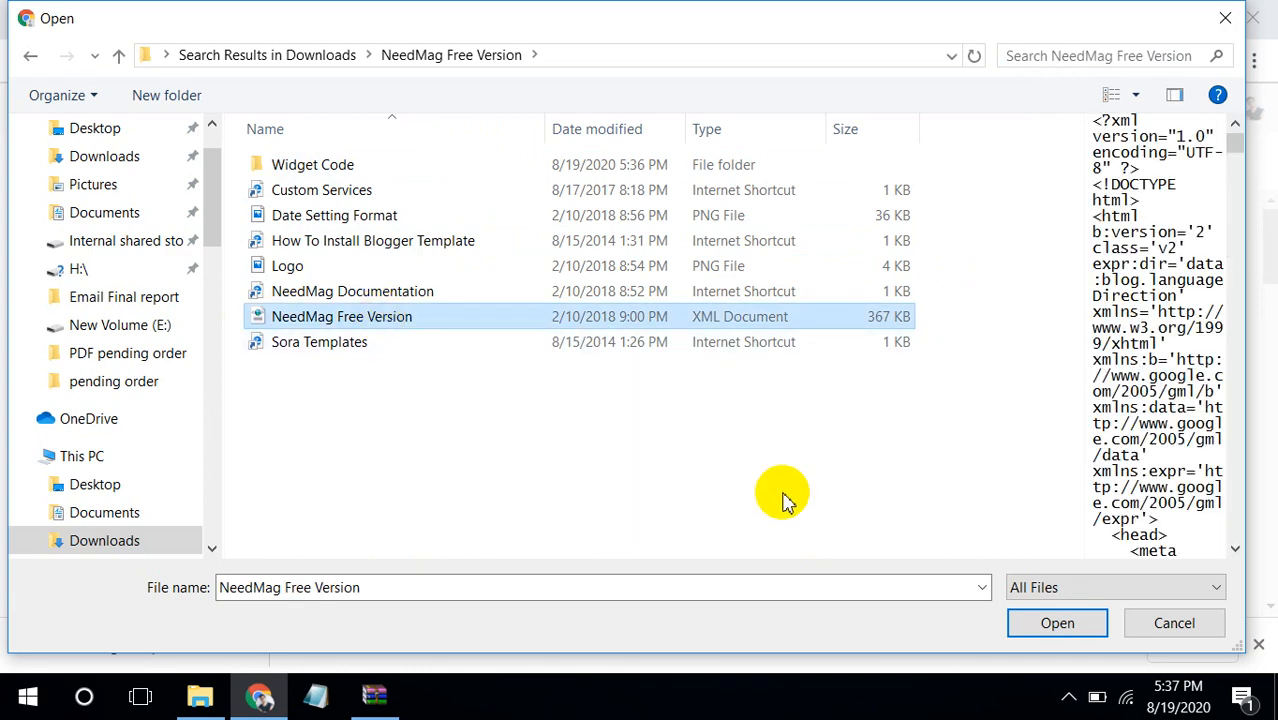
{"action": "left_click", "coordinate": [1078, 632]}
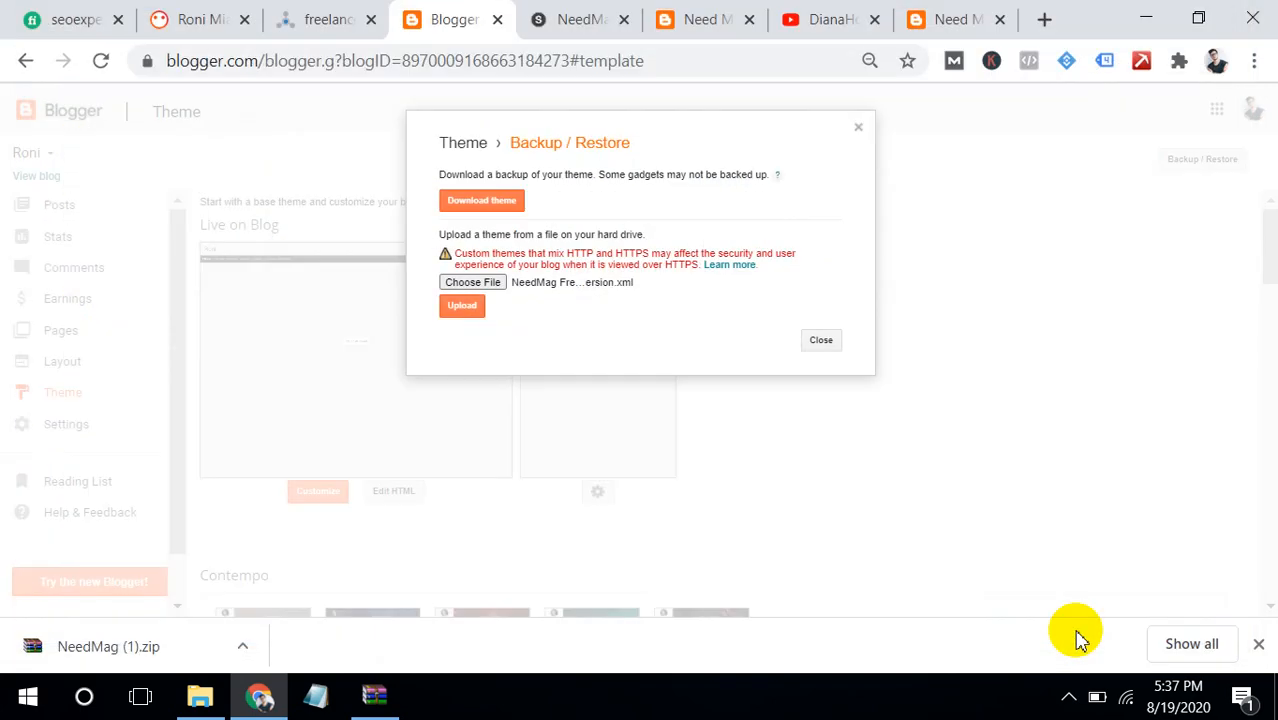
{"action": "left_click", "coordinate": [459, 310]}
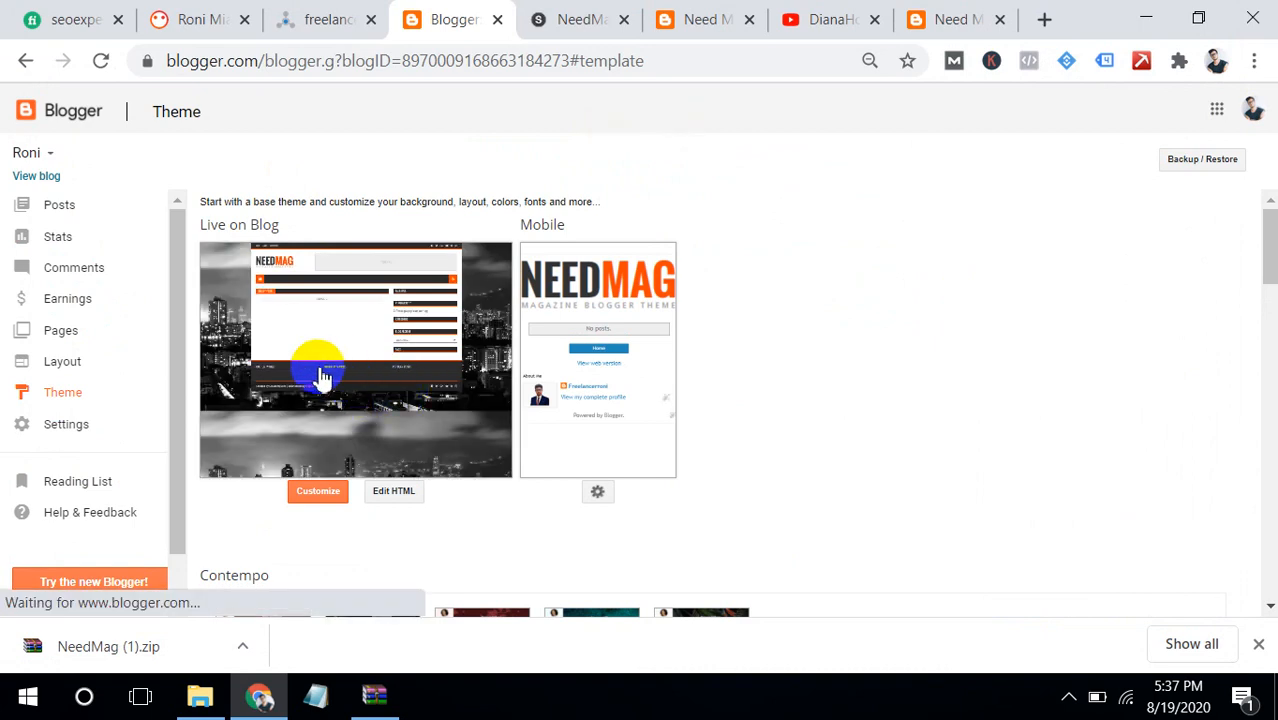
Step: View the live blog to check the uploaded theme, and return to the Blogger dashboard
{"action": "left_click", "coordinate": [42, 177]}
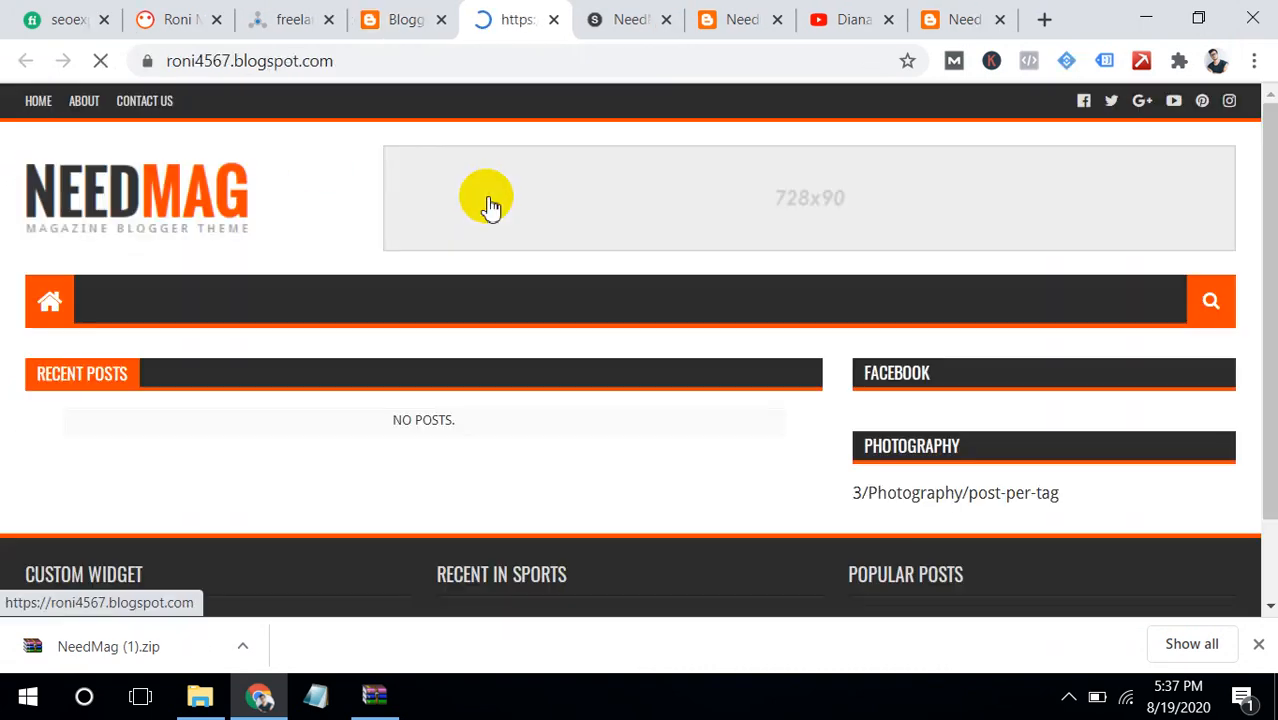
{"action": "mouse_move", "coordinate": [1262, 151]}
{"action": "left_mouse_down"}
{"action": "mouse_move", "coordinate": [1262, 445]}
{"action": "mouse_move", "coordinate": [1260, 143]}
{"action": "left_mouse_up"}
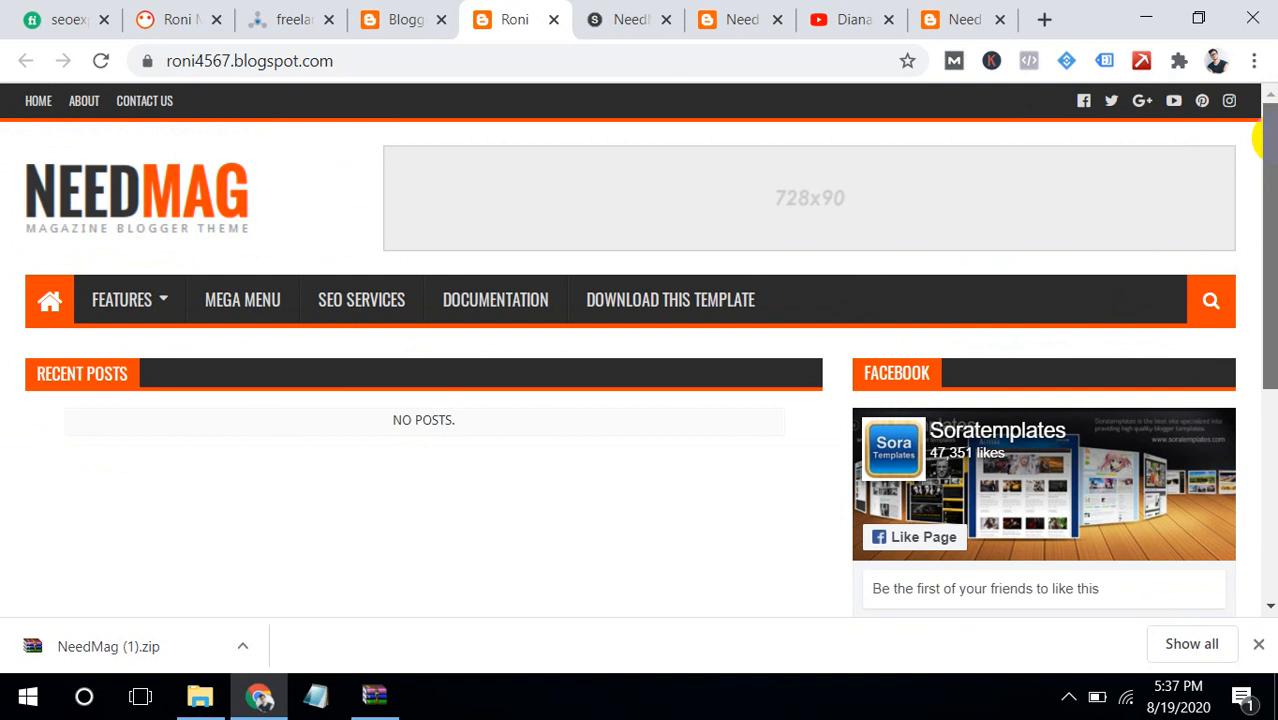
{"action": "left_click", "coordinate": [421, 16]}
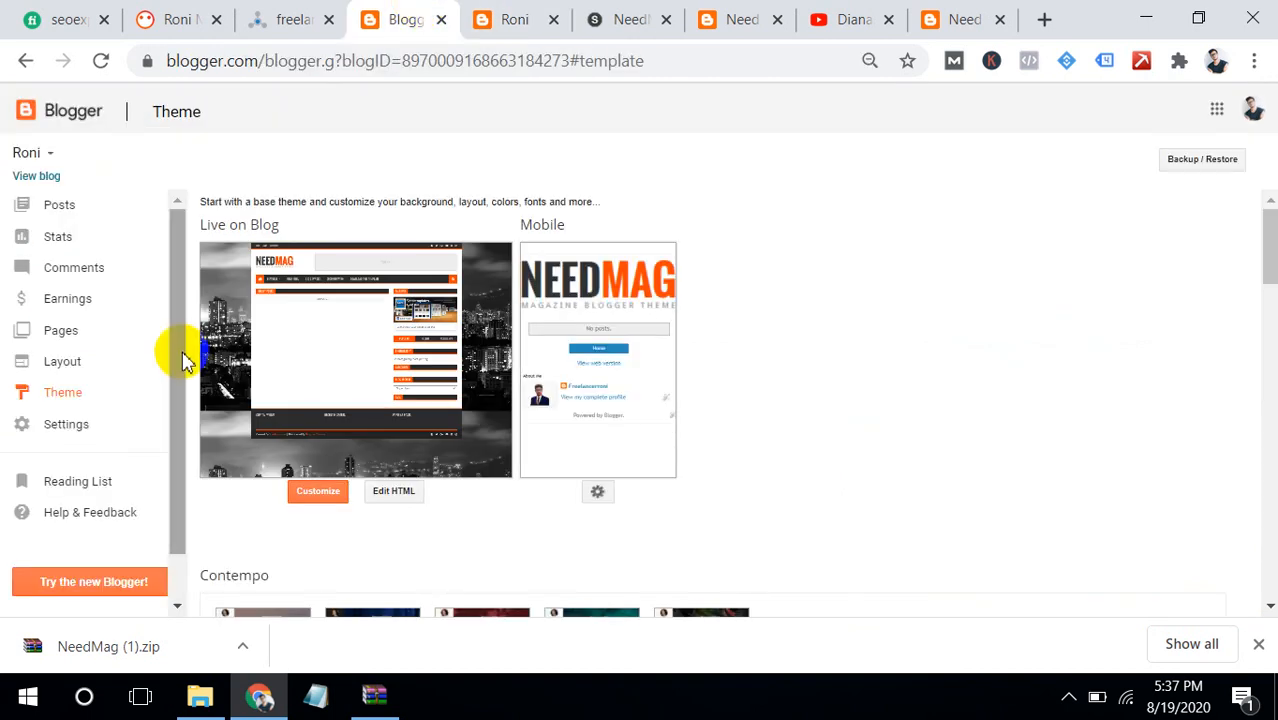
Step: Open the blog's Layout page and compare its Ads 728x90 section with the header of the live blog
{"action": "left_click", "coordinate": [106, 370]}
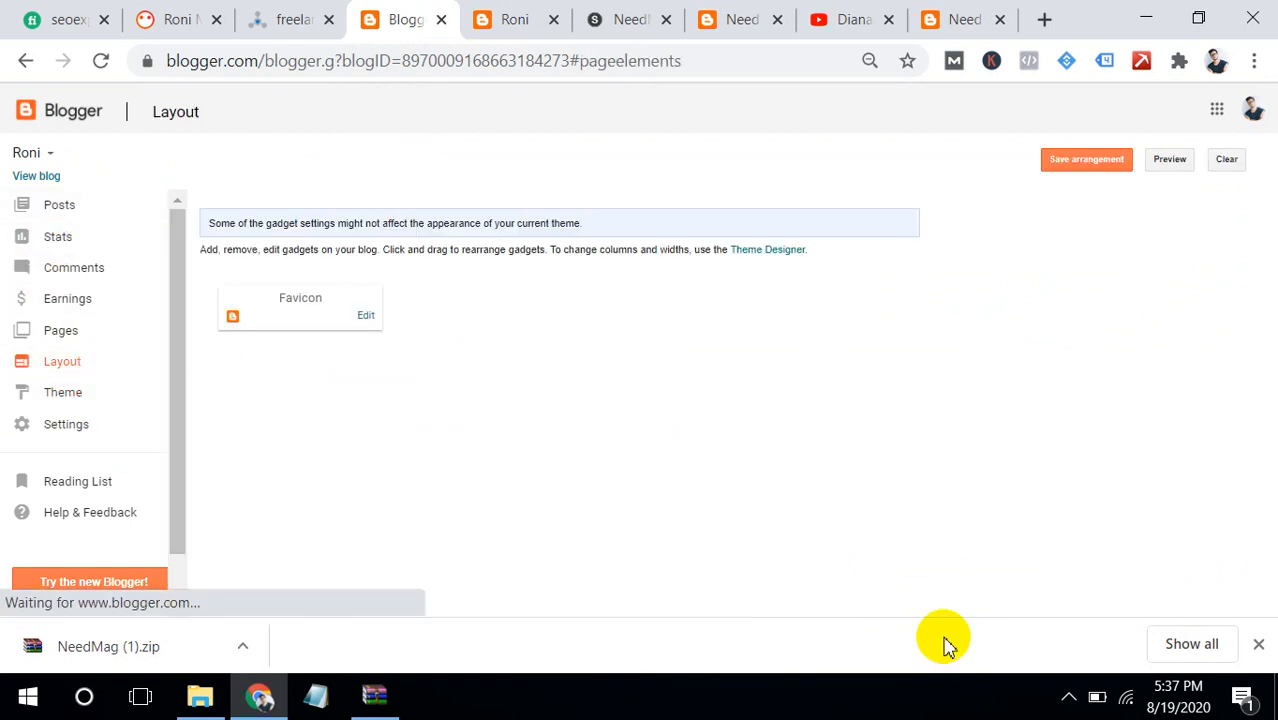
{"action": "left_click", "coordinate": [1257, 646]}
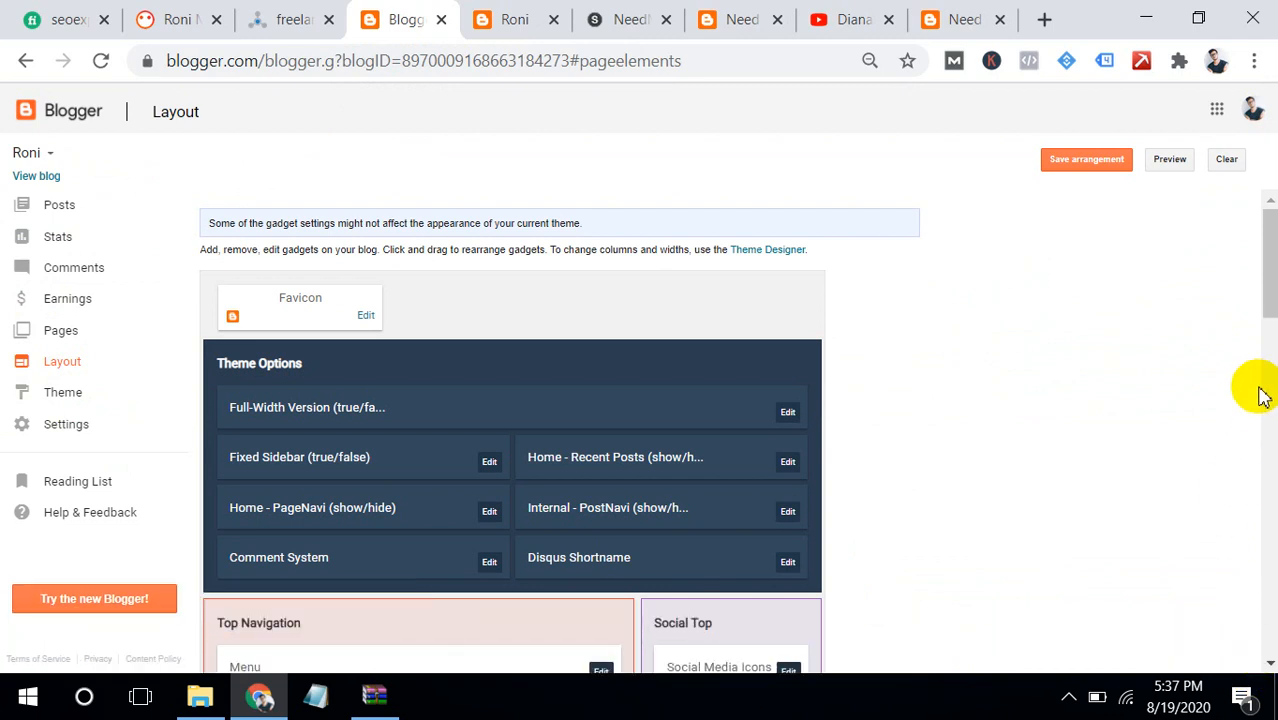
{"action": "left_click_drag", "start_coordinate": [1264, 257], "coordinate": [1270, 345]}
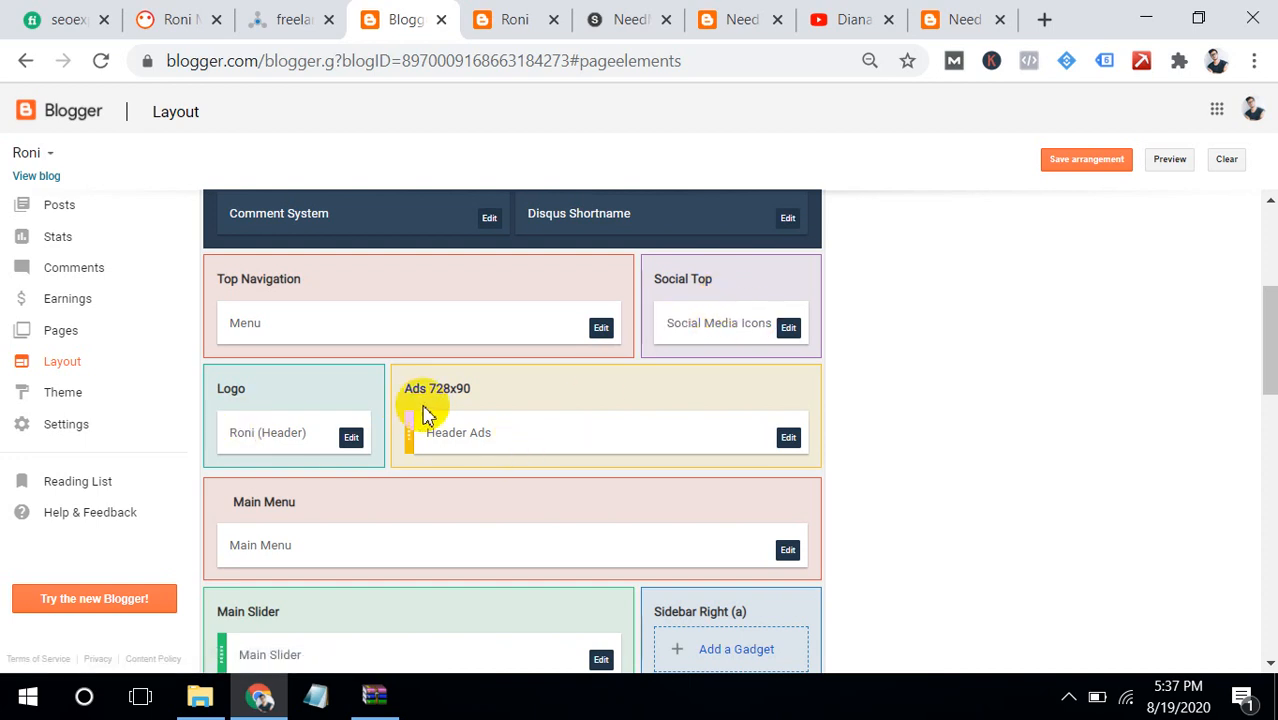
{"action": "left_click", "coordinate": [510, 15]}
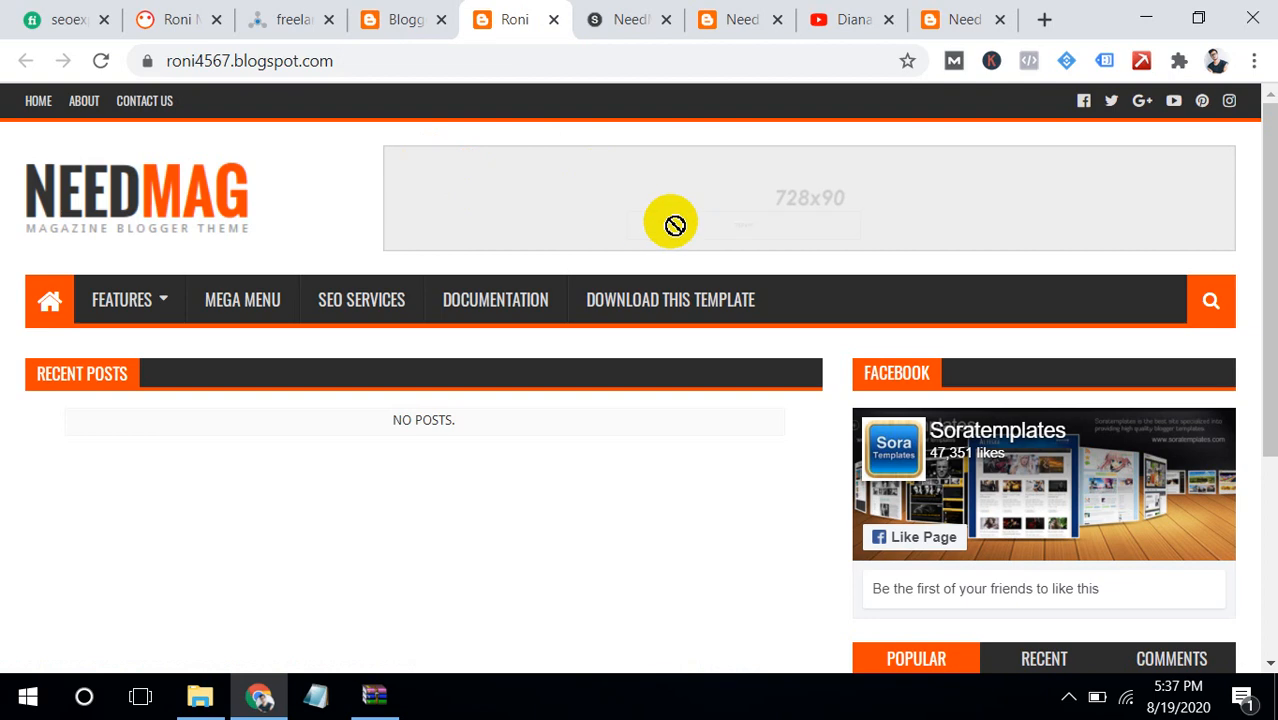
{"action": "left_click", "coordinate": [368, 12]}
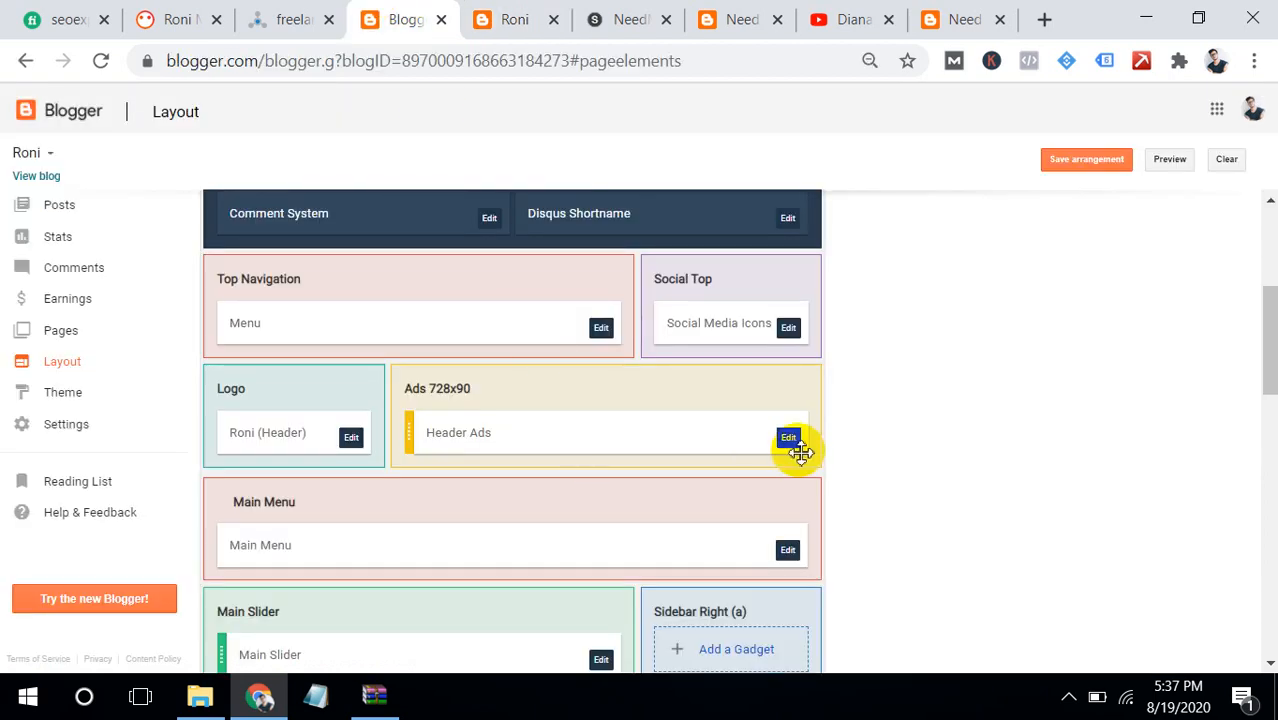
Step: Remove the Header Ads gadget from the Ads 728x90 section of the layout
{"action": "left_click", "coordinate": [788, 440]}
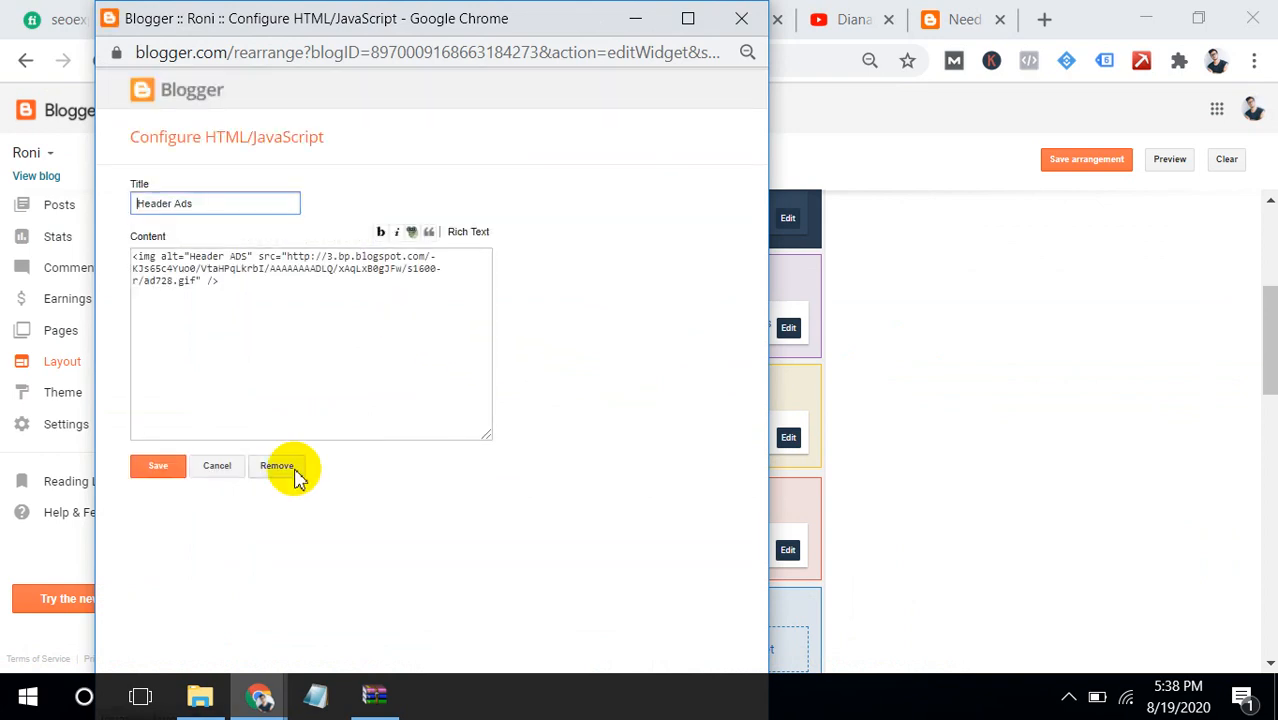
{"action": "left_click", "coordinate": [289, 477]}
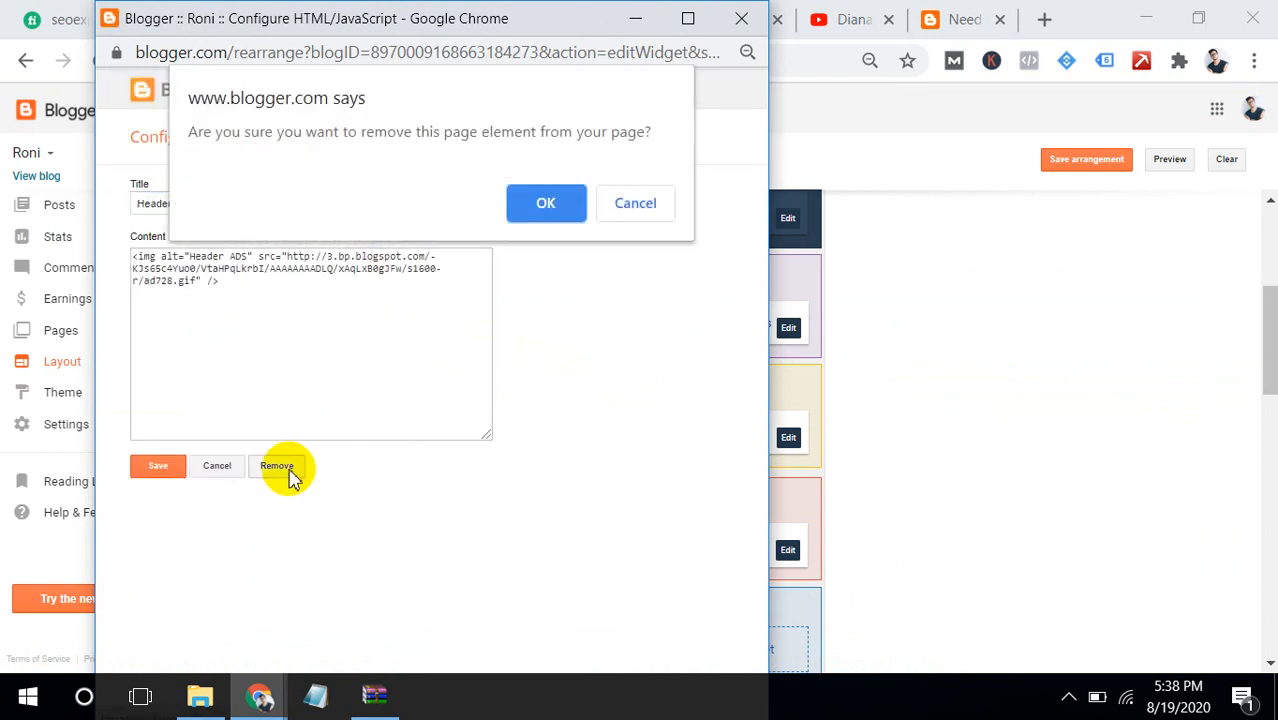
{"action": "left_click", "coordinate": [523, 207]}
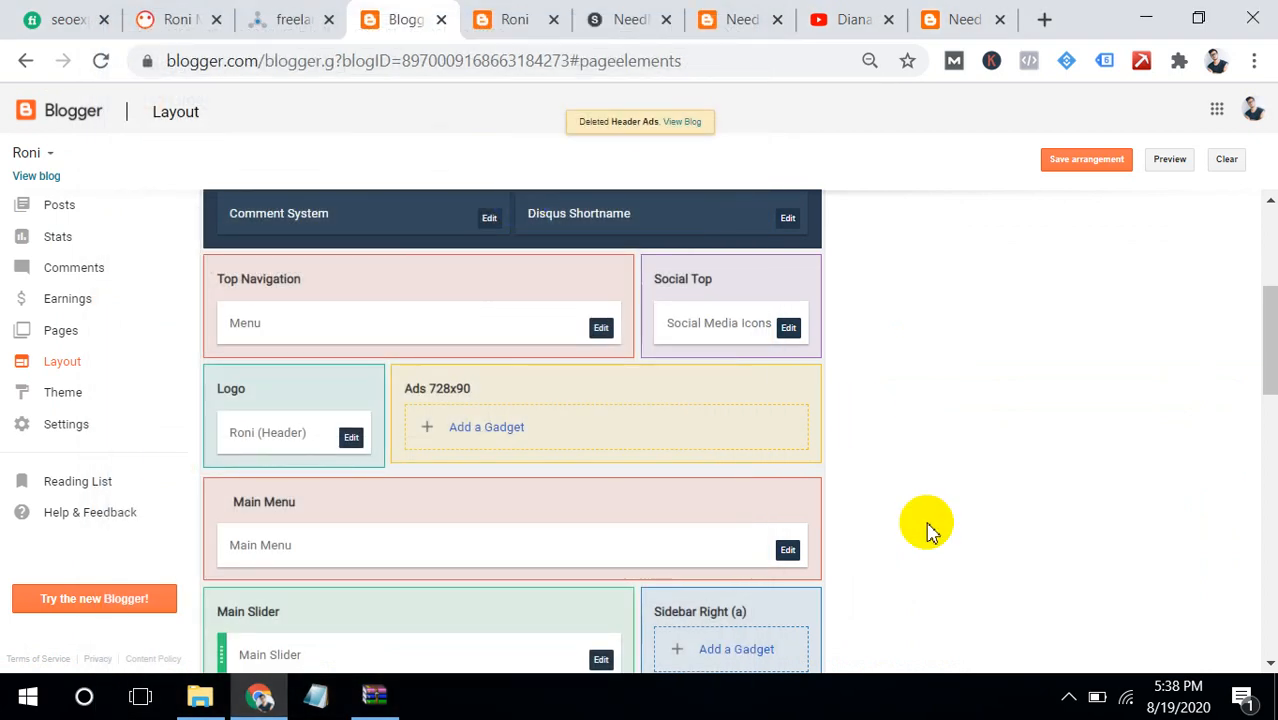
Step: Reload the live blog to check its header without the ad banner, and return to the layout
{"action": "left_click", "coordinate": [470, 15]}
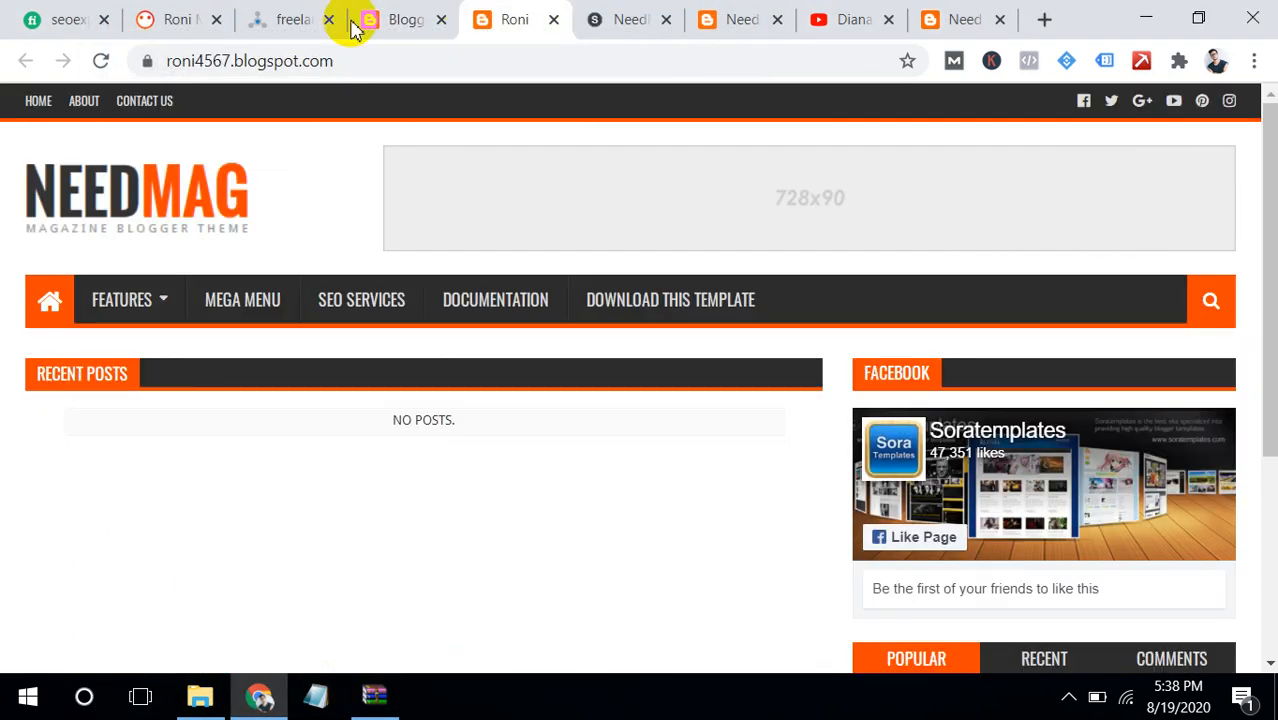
{"action": "left_click", "coordinate": [98, 63]}
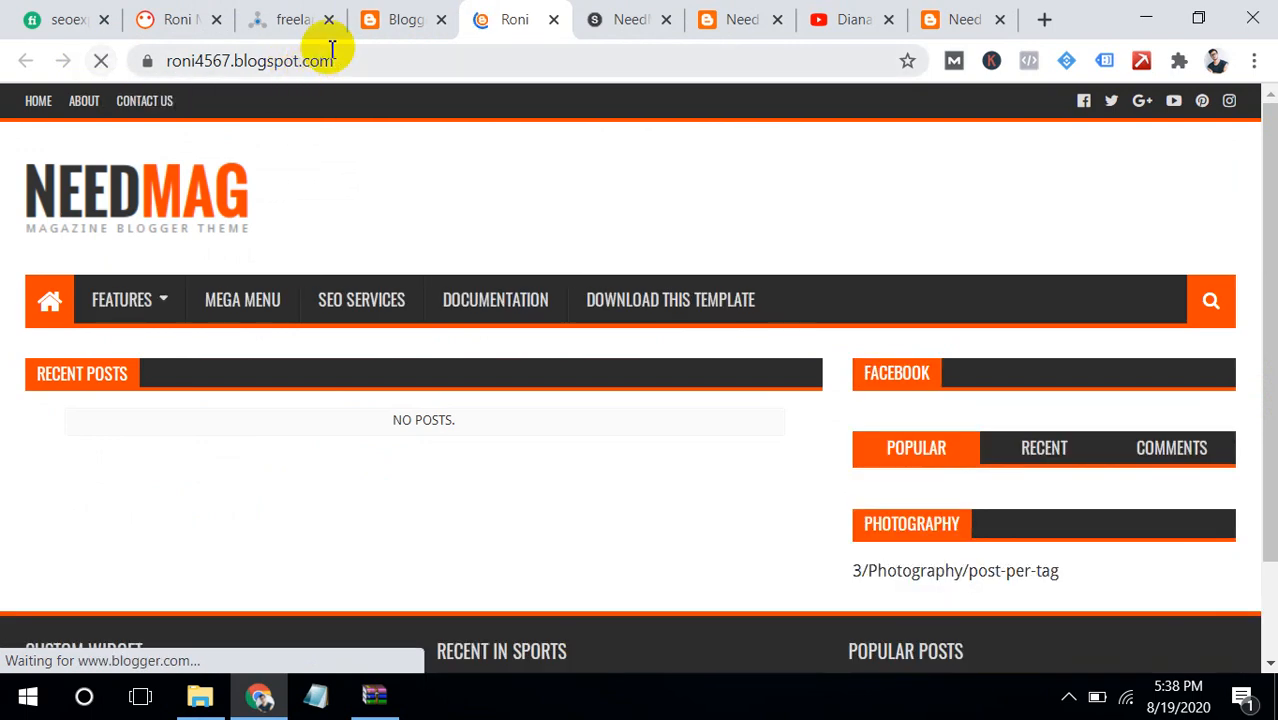
{"action": "left_click", "coordinate": [368, 16]}
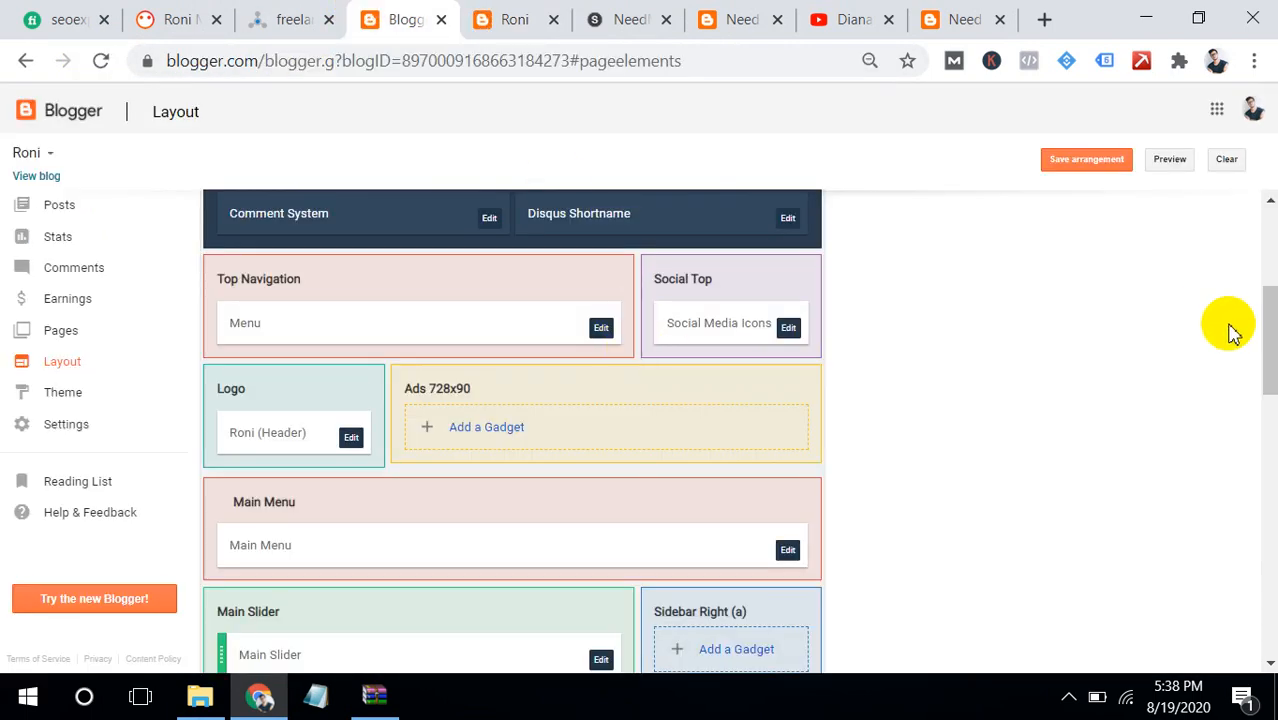
Step: Add a link named "seo" with the URL "#" to the Main Menu gadget and save it
{"action": "left_click_drag", "start_coordinate": [1272, 344], "coordinate": [1264, 366]}
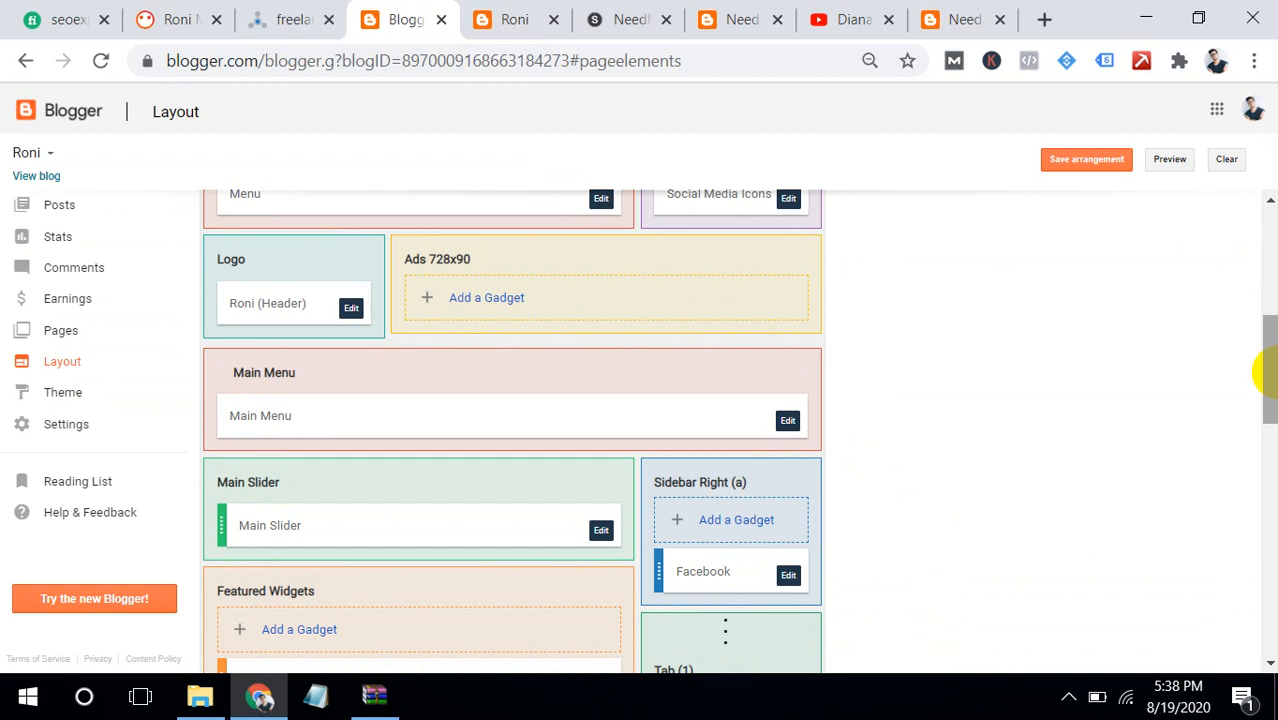
{"action": "left_click", "coordinate": [487, 17]}
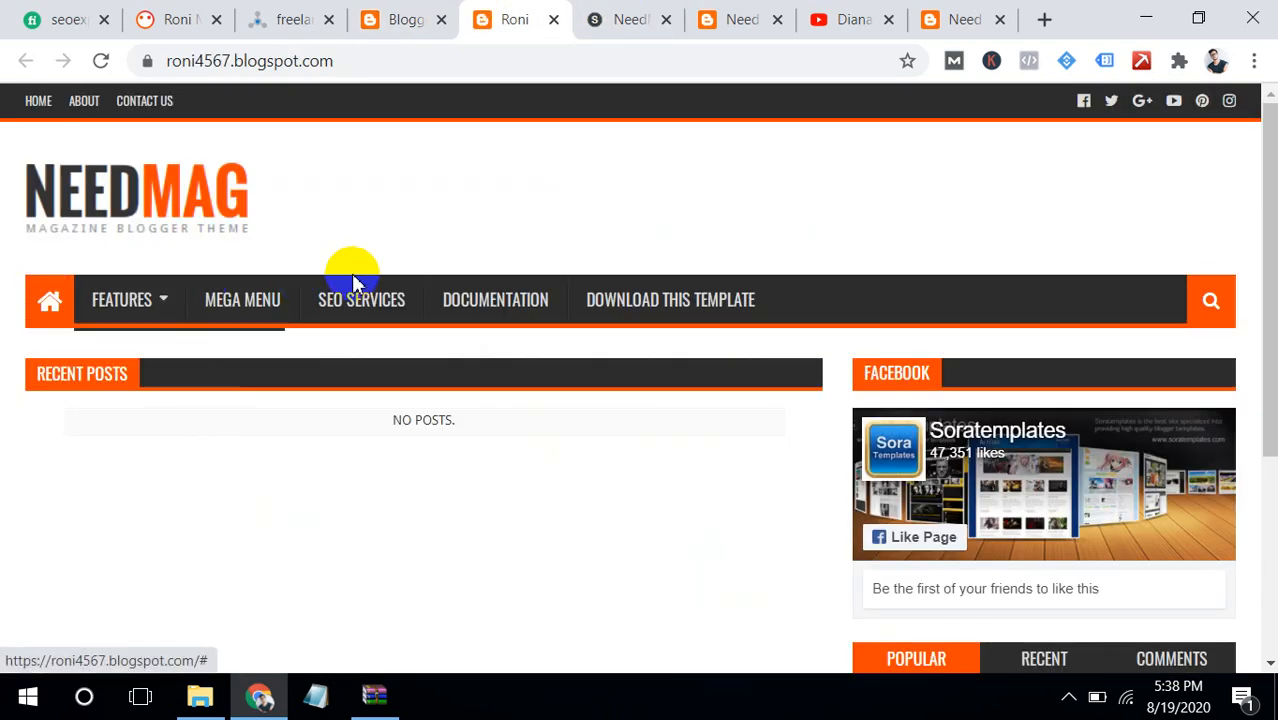
{"action": "left_click", "coordinate": [400, 17]}
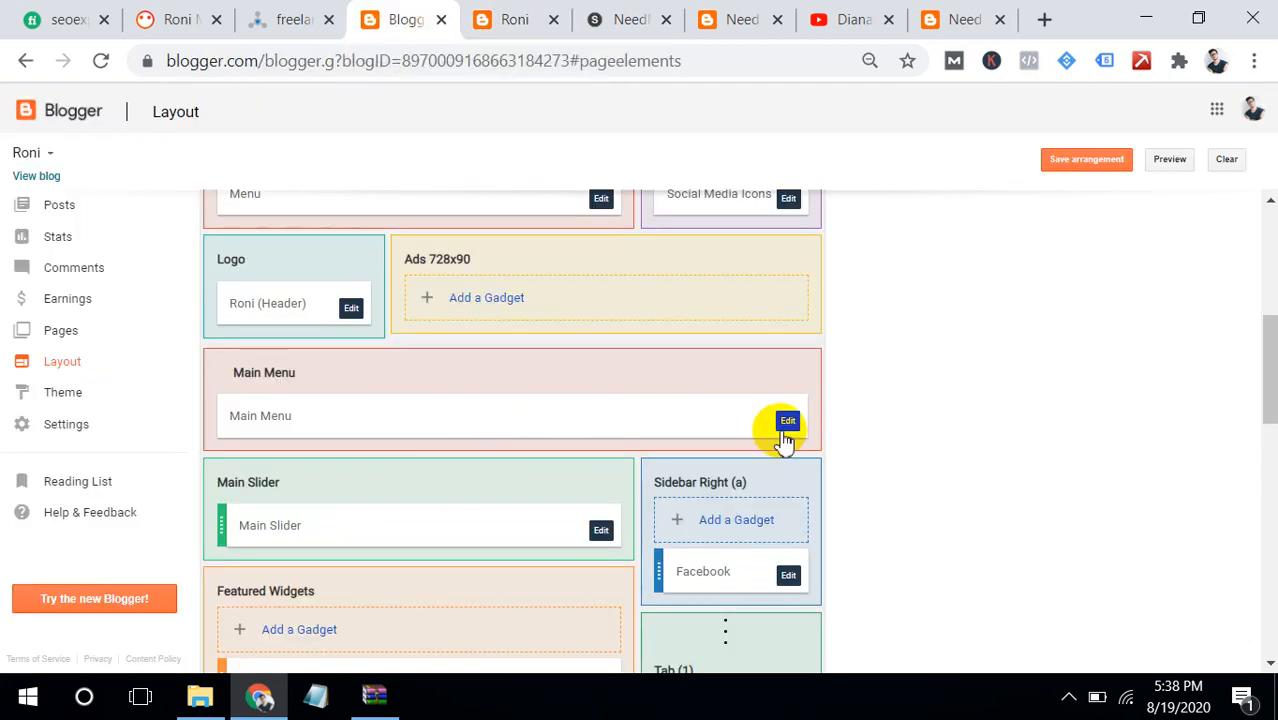
{"action": "left_click", "coordinate": [788, 422]}
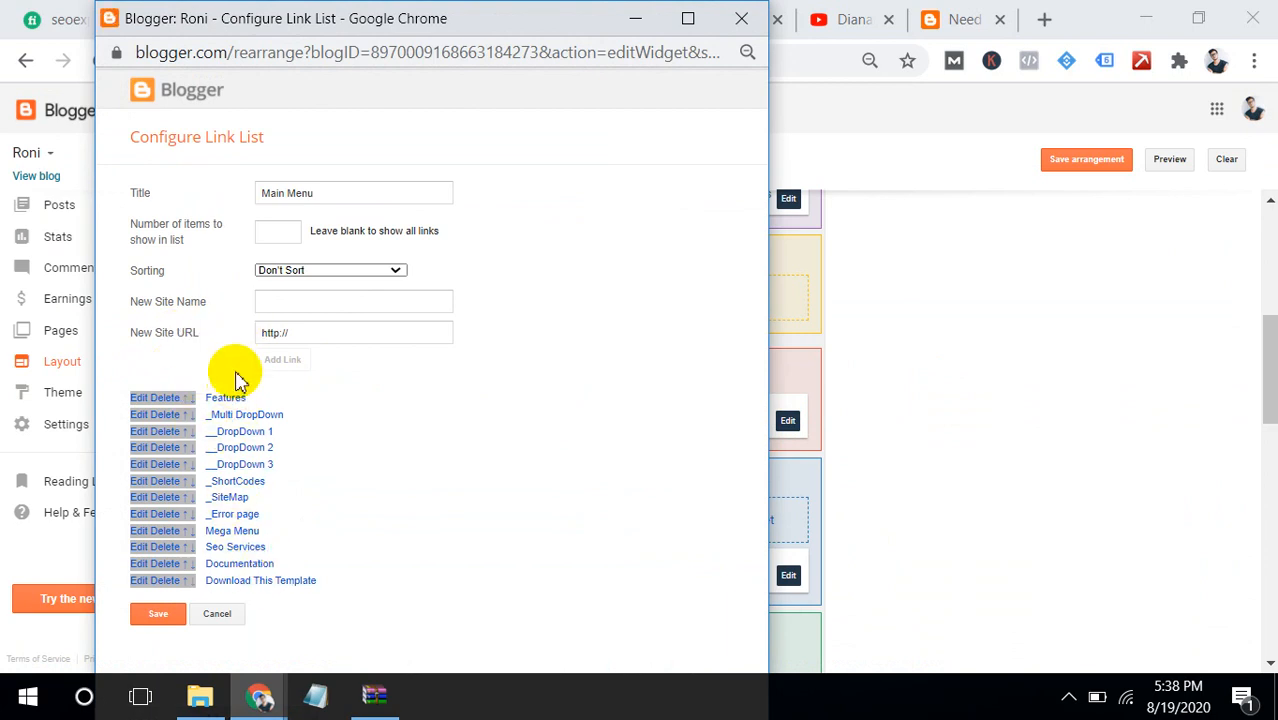
{"action": "left_click", "coordinate": [290, 305]}
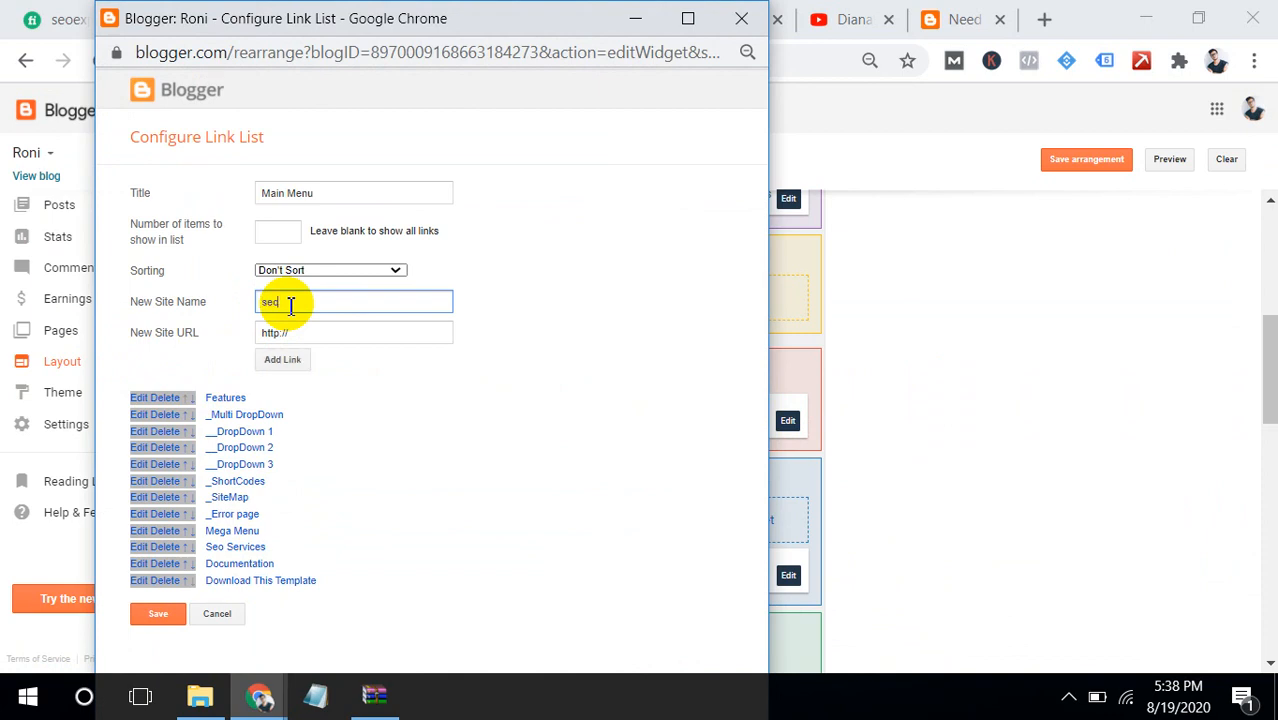
{"action": "left_click", "coordinate": [308, 335]}
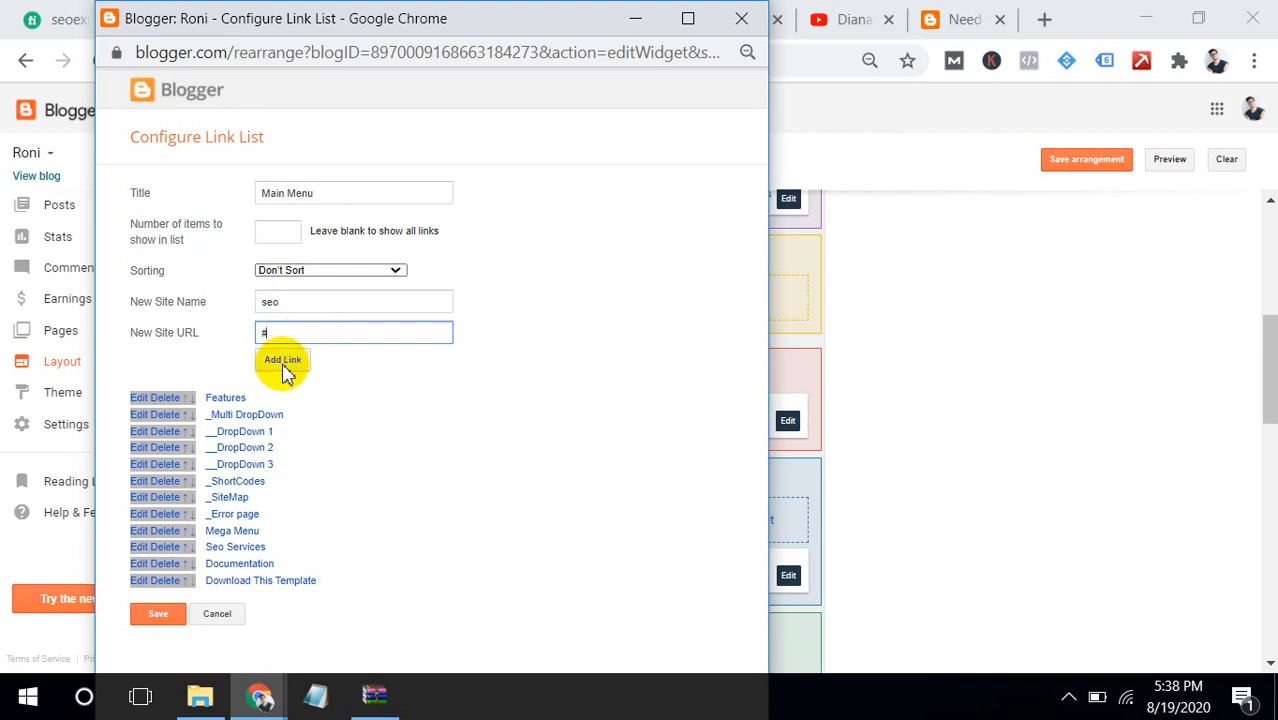
{"action": "left_click", "coordinate": [283, 362]}
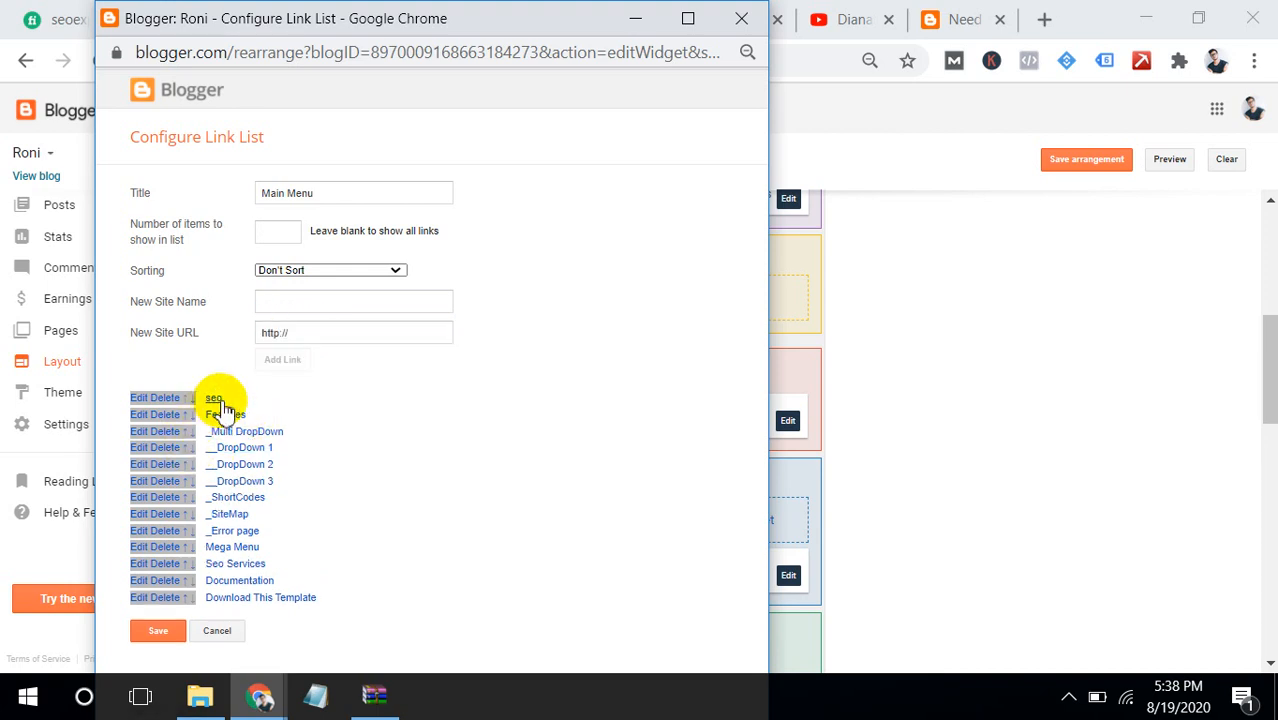
{"action": "left_click", "coordinate": [158, 631]}
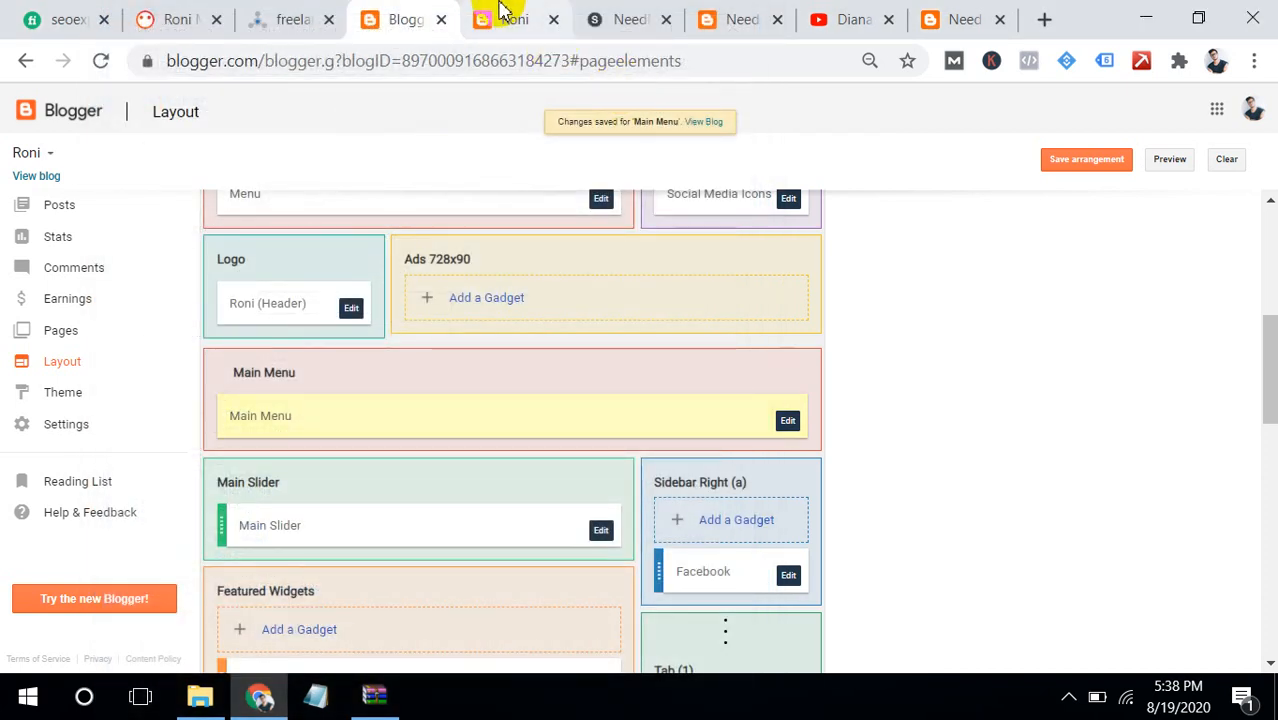
Step: Reload the live blog, check the main menu and its Features submenu, and return to the layout
{"action": "left_click", "coordinate": [502, 15]}
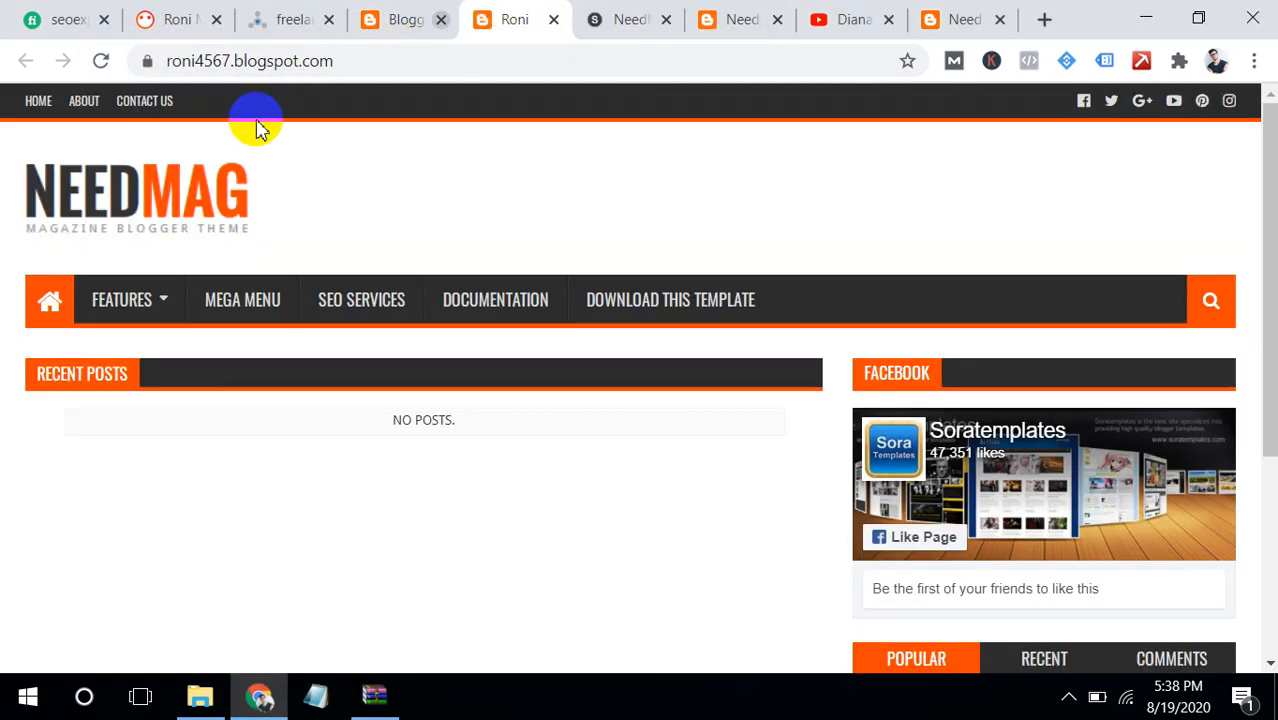
{"action": "left_click", "coordinate": [100, 61]}
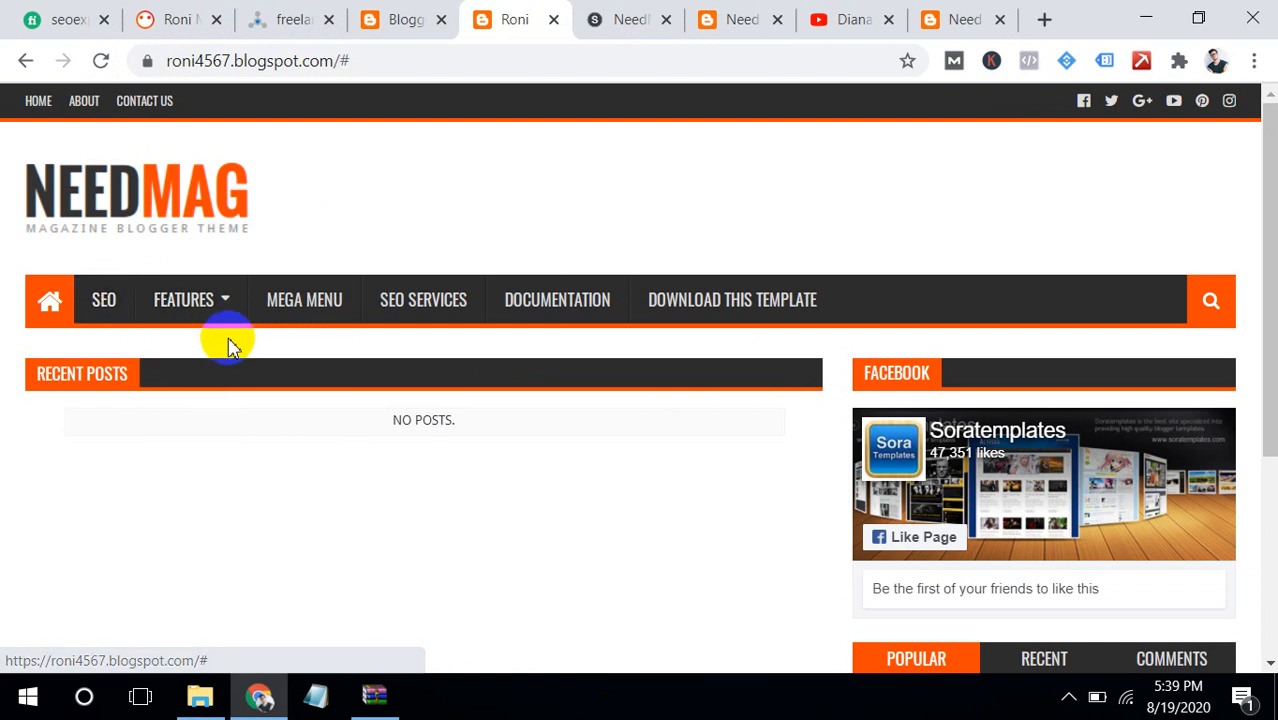
{"action": "mouse_move", "coordinate": [213, 315]}
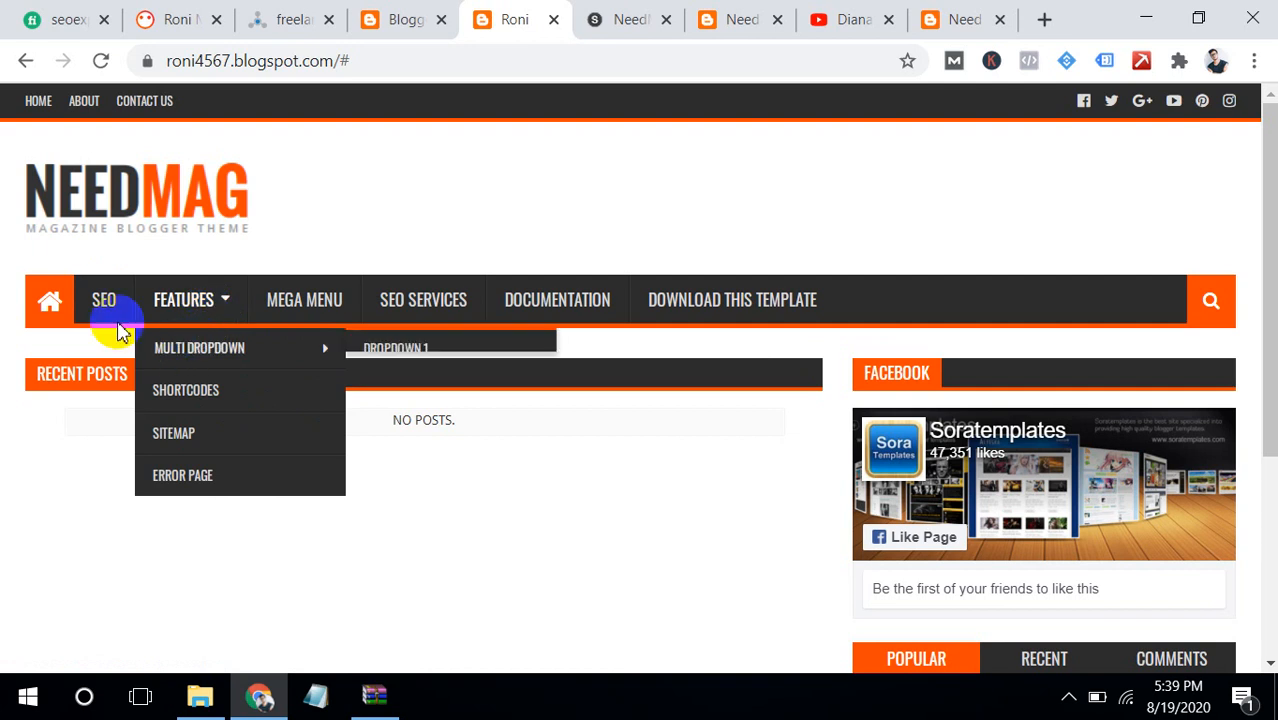
{"action": "left_click", "coordinate": [405, 19]}
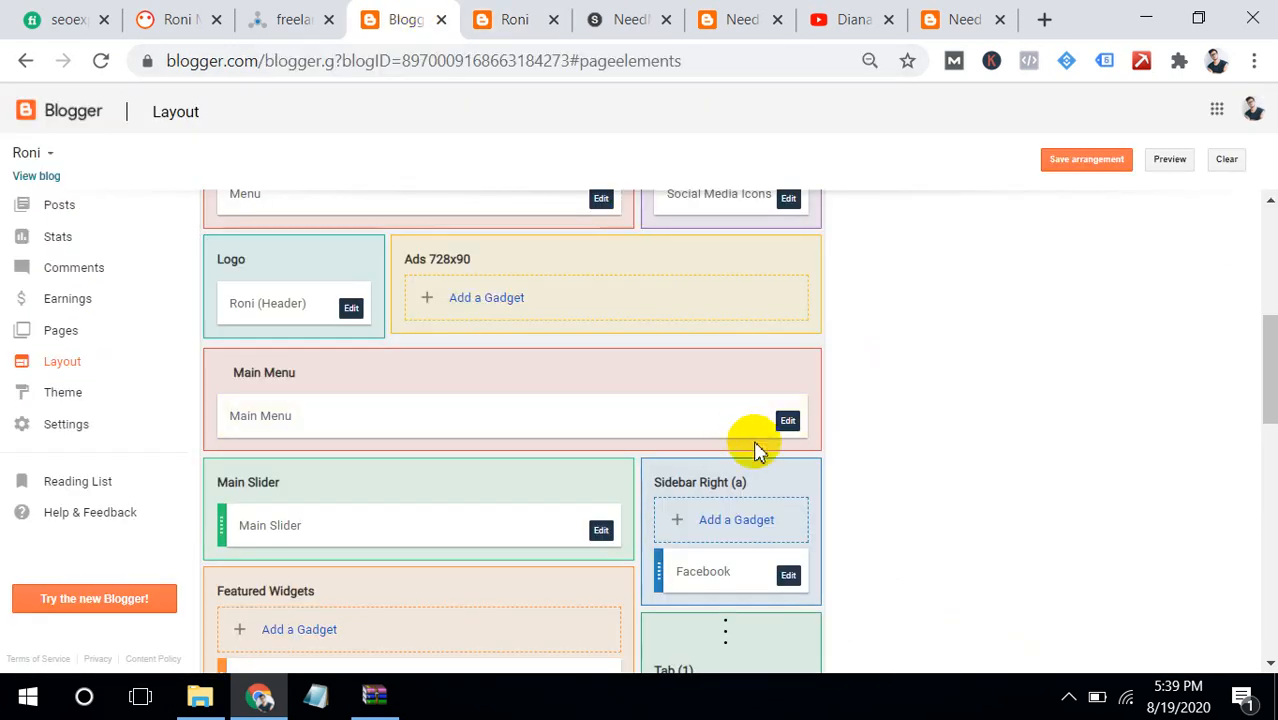
Step: Delete every link except "seo" from the Main Menu gadget, from Features down to Download This Template
{"action": "left_click", "coordinate": [788, 421]}
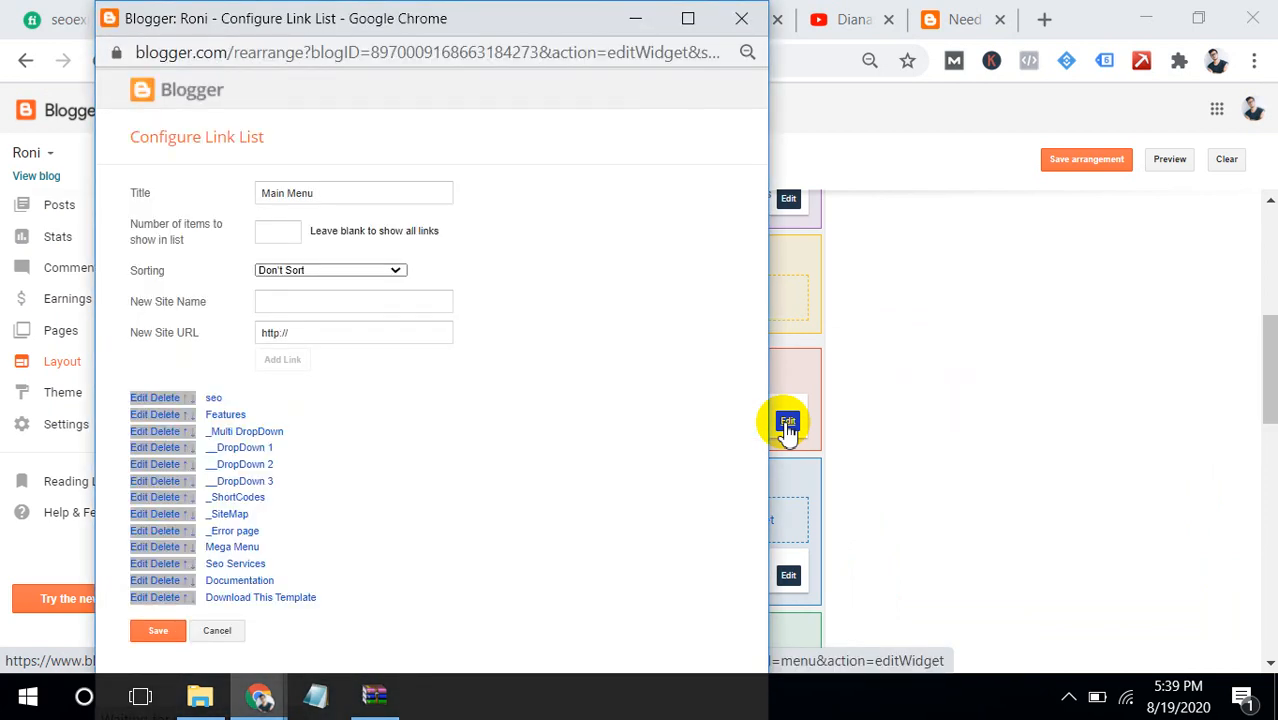
{"action": "left_click", "coordinate": [168, 415]}
{"action": "left_click", "coordinate": [170, 432]}
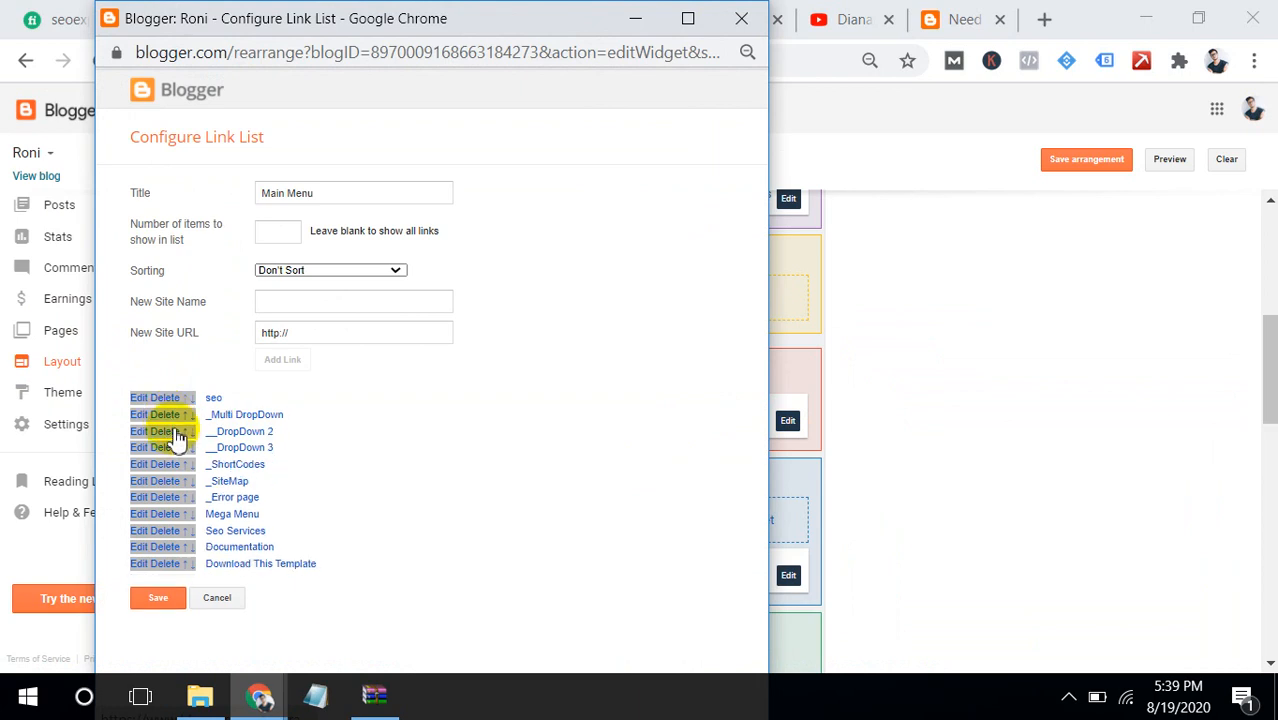
{"action": "left_click", "coordinate": [168, 415]}
{"action": "left_click", "coordinate": [170, 432]}
{"action": "left_click", "coordinate": [170, 432]}
{"action": "left_click", "coordinate": [170, 432]}
{"action": "left_click", "coordinate": [170, 432]}
{"action": "left_click", "coordinate": [170, 432]}
{"action": "left_click", "coordinate": [170, 432]}
{"action": "left_click", "coordinate": [170, 432]}
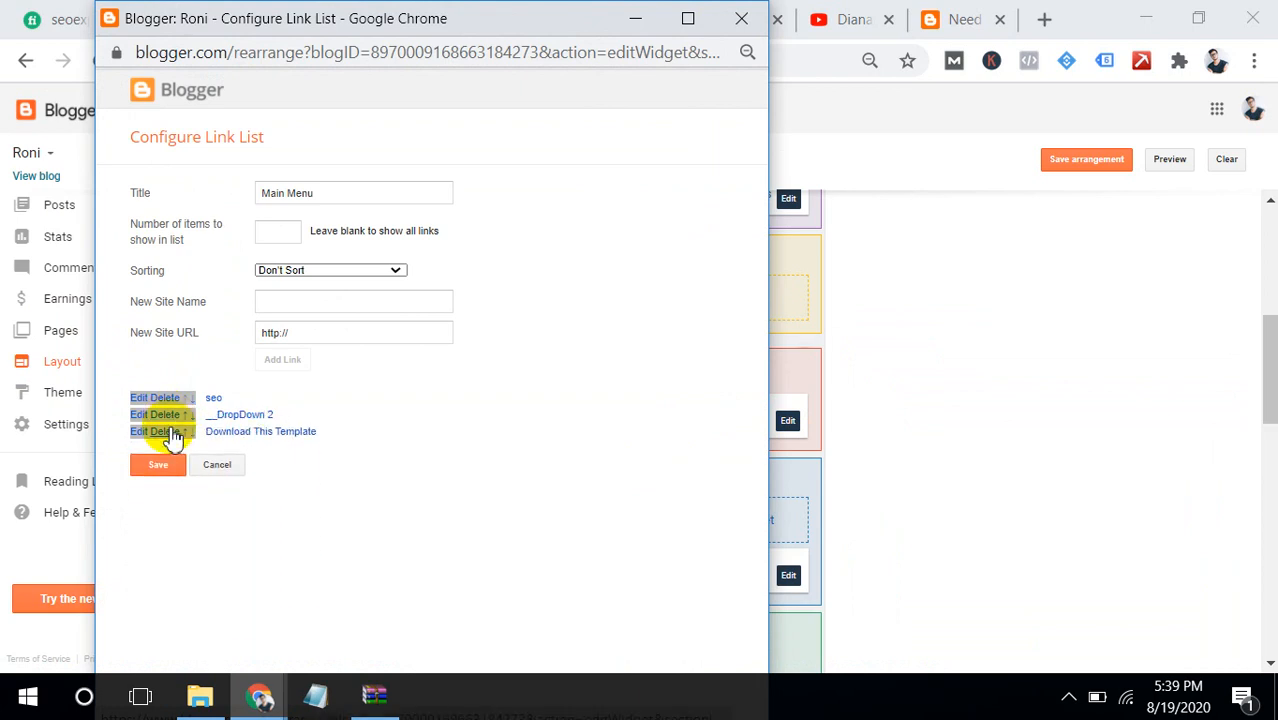
{"action": "left_click", "coordinate": [170, 432]}
{"action": "left_click", "coordinate": [170, 416]}
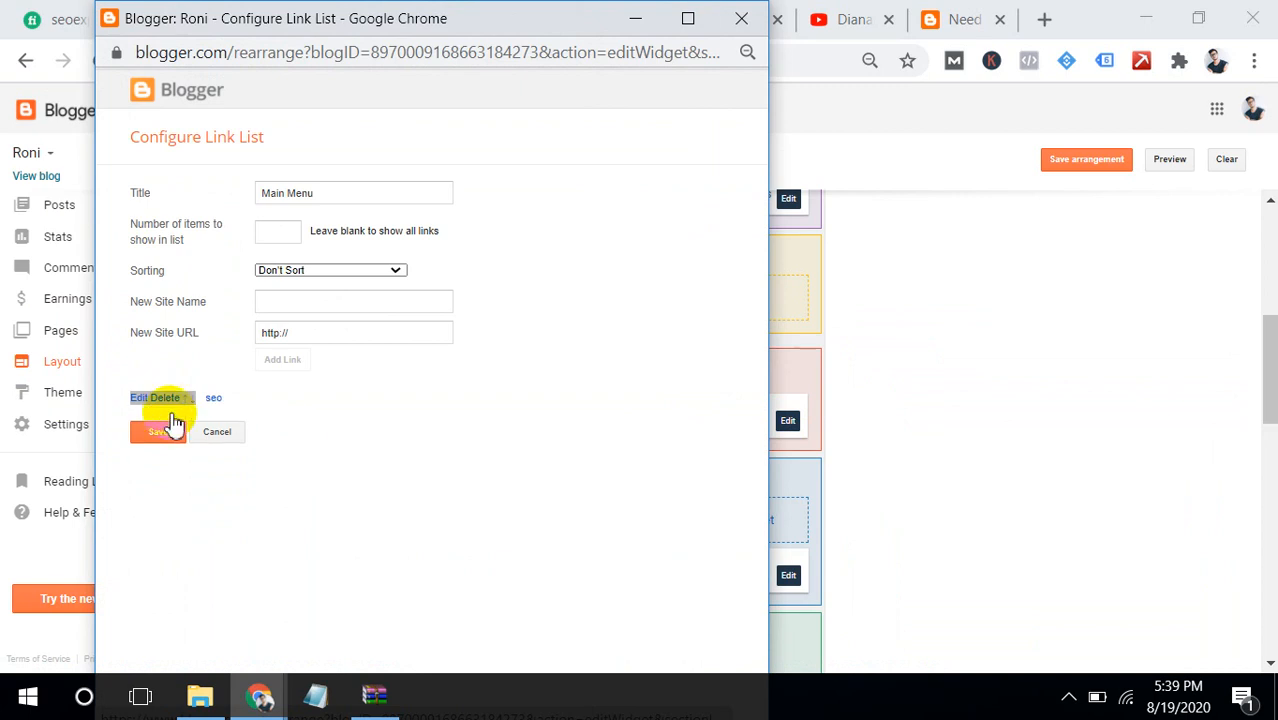
Step: Add a link named after the blog and a "Digital marketing" link, both with URL "#", to the Main Menu gadget and save it
{"action": "left_click", "coordinate": [322, 307]}
{"action": "type", "text": "roni"}
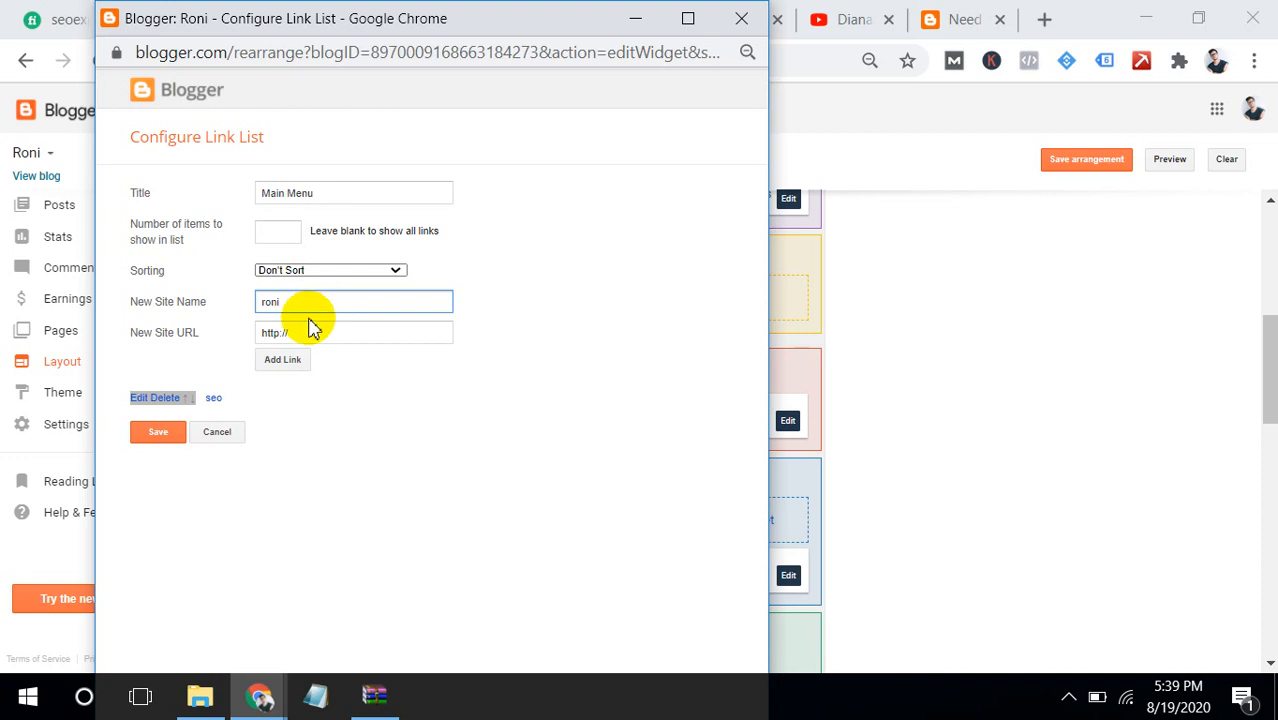
{"action": "left_click", "coordinate": [308, 333]}
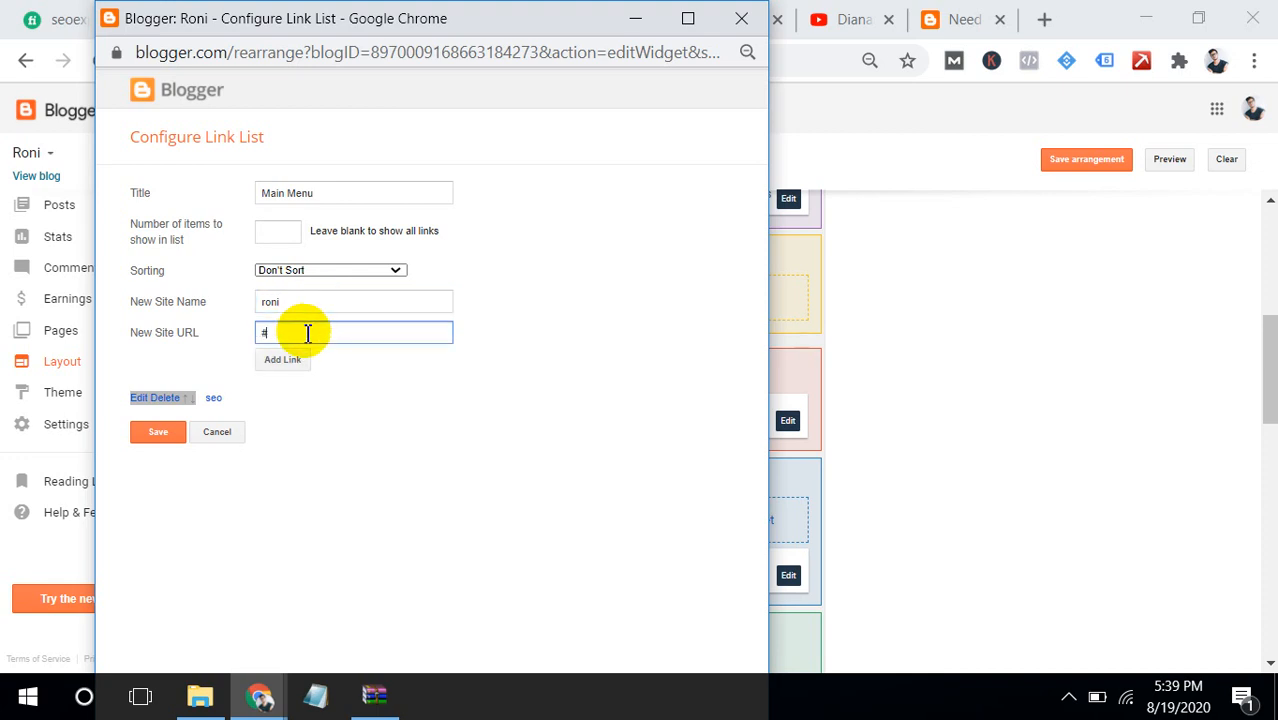
{"action": "left_click", "coordinate": [284, 359]}
{"action": "left_click", "coordinate": [318, 311]}
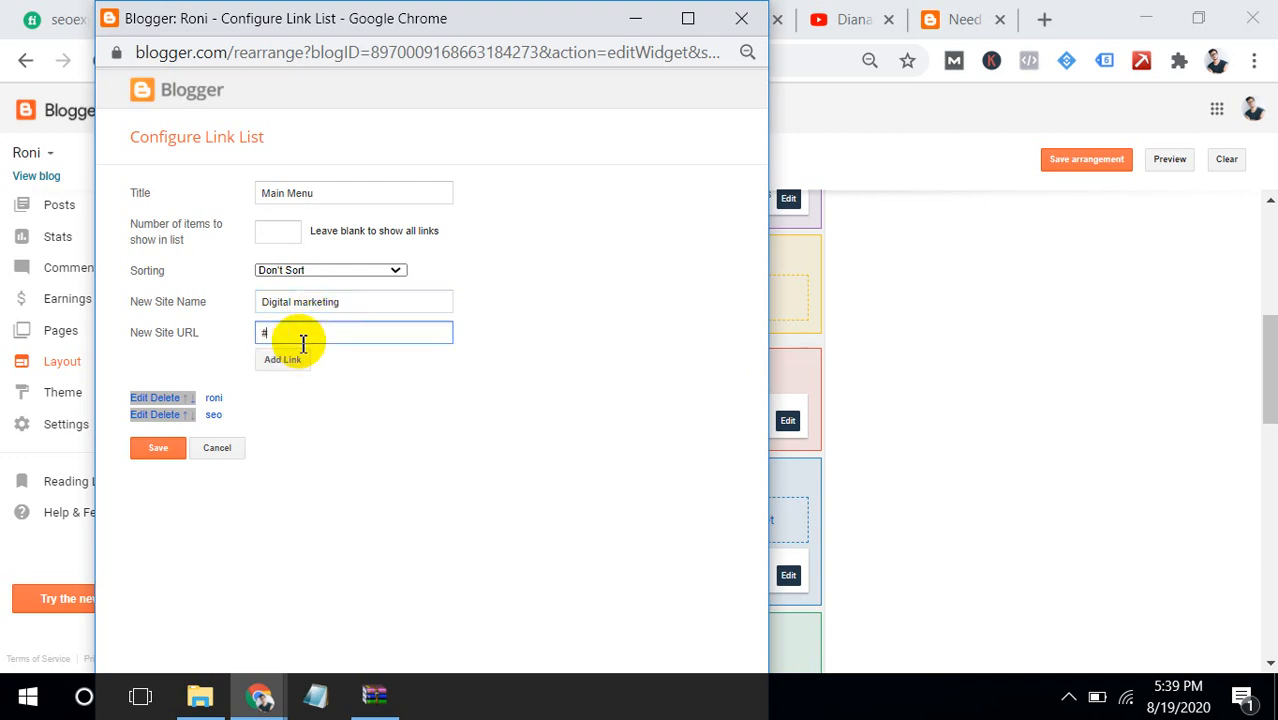
{"action": "left_click", "coordinate": [280, 362]}
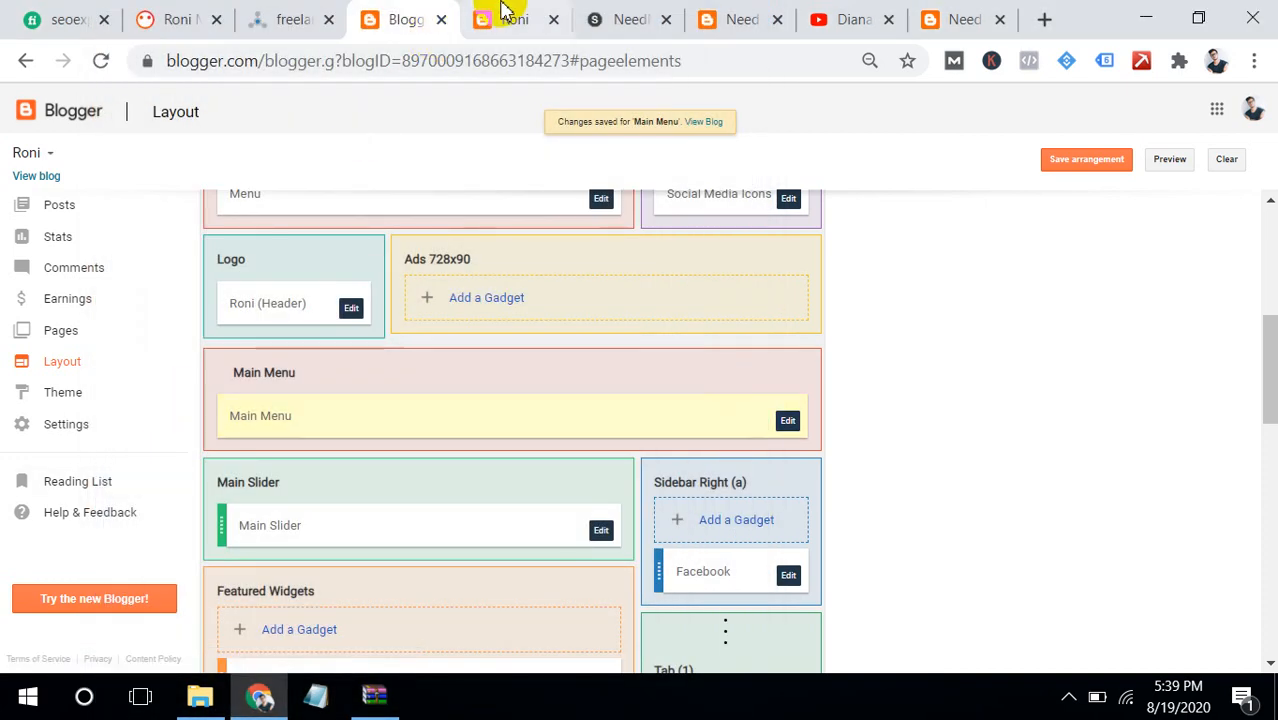
Step: Reload the live blog to check the main menu, compare its sidebar with the layout sections, and return to the layout
{"action": "left_click", "coordinate": [499, 19]}
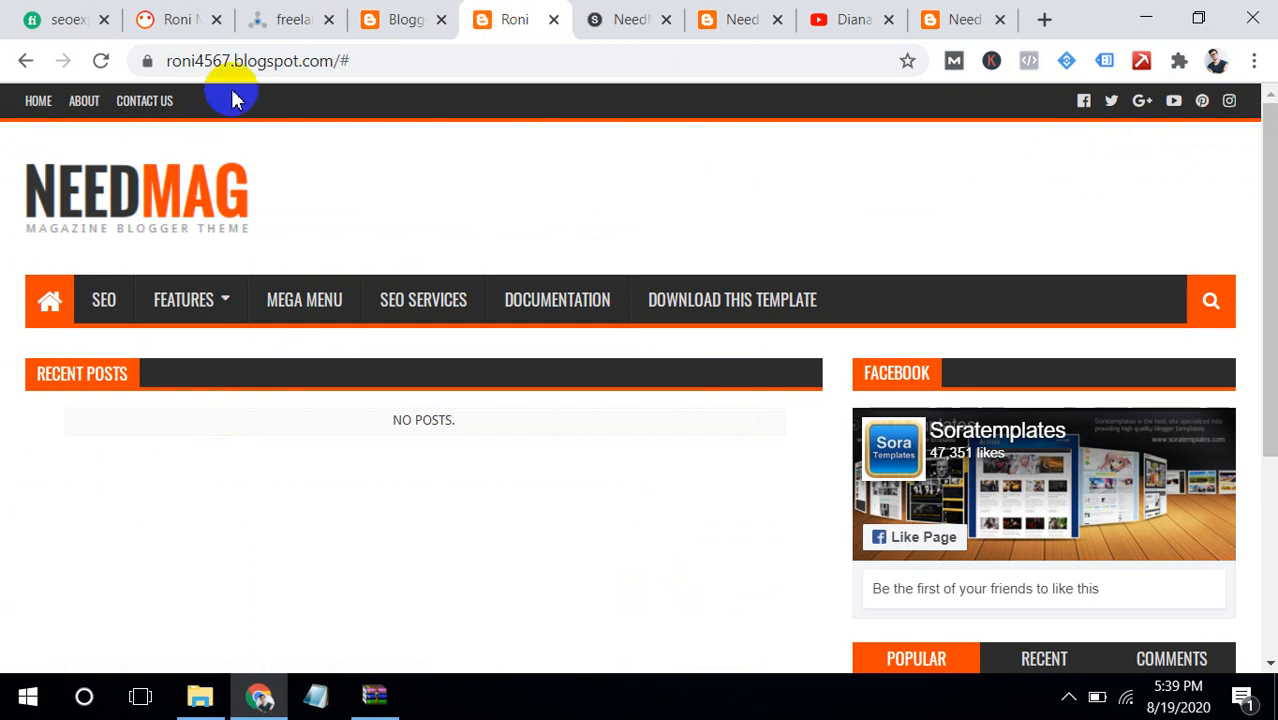
{"action": "left_click", "coordinate": [103, 62]}
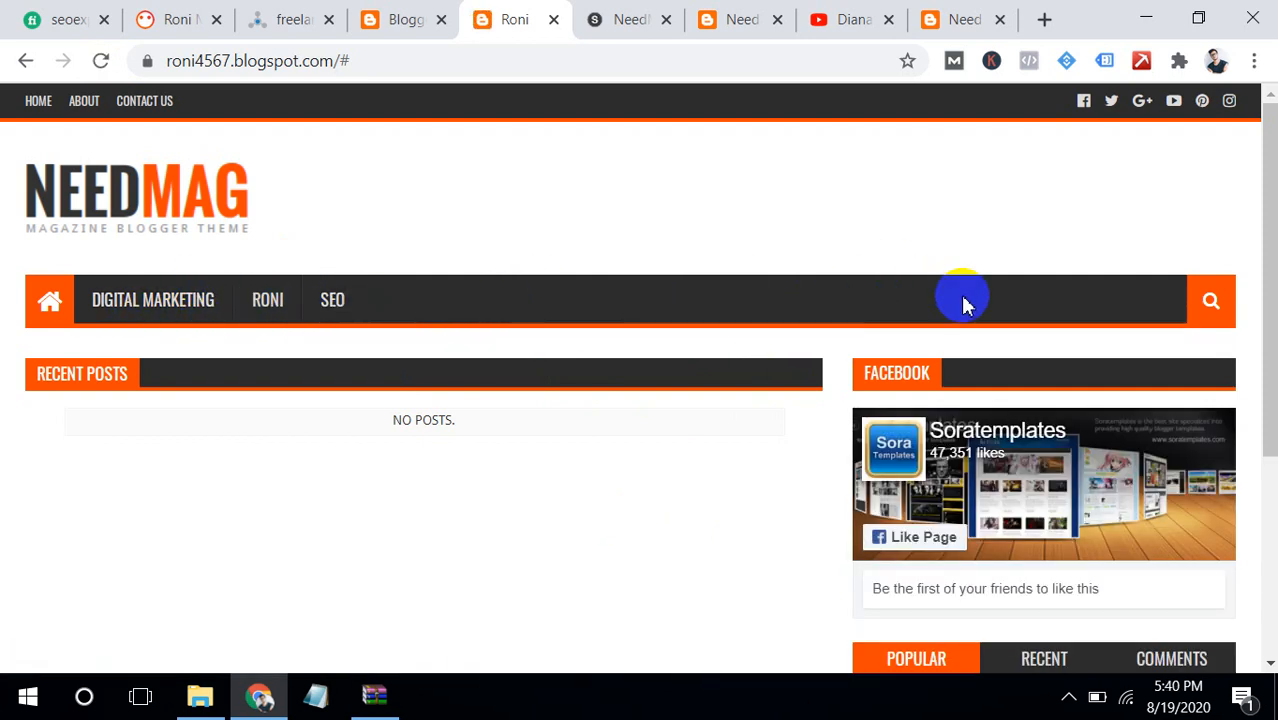
{"action": "left_click", "coordinate": [390, 15]}
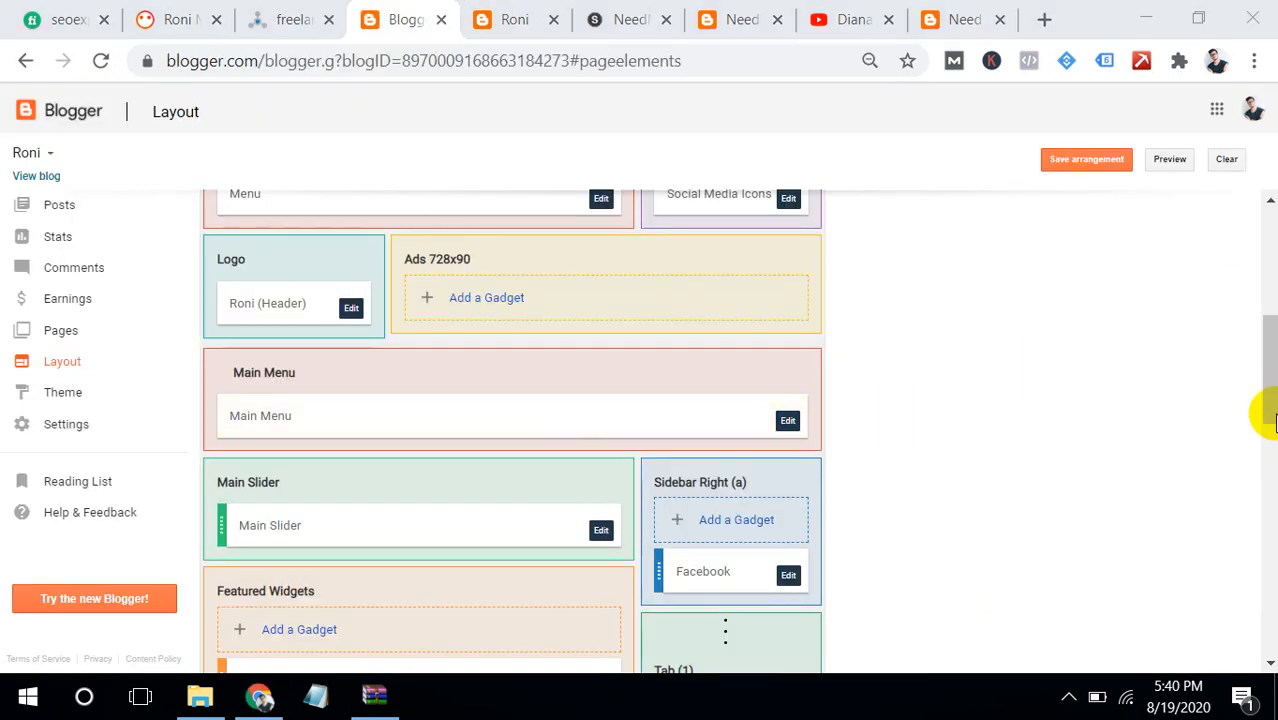
{"action": "left_click_drag", "start_coordinate": [1261, 365], "coordinate": [1258, 446]}
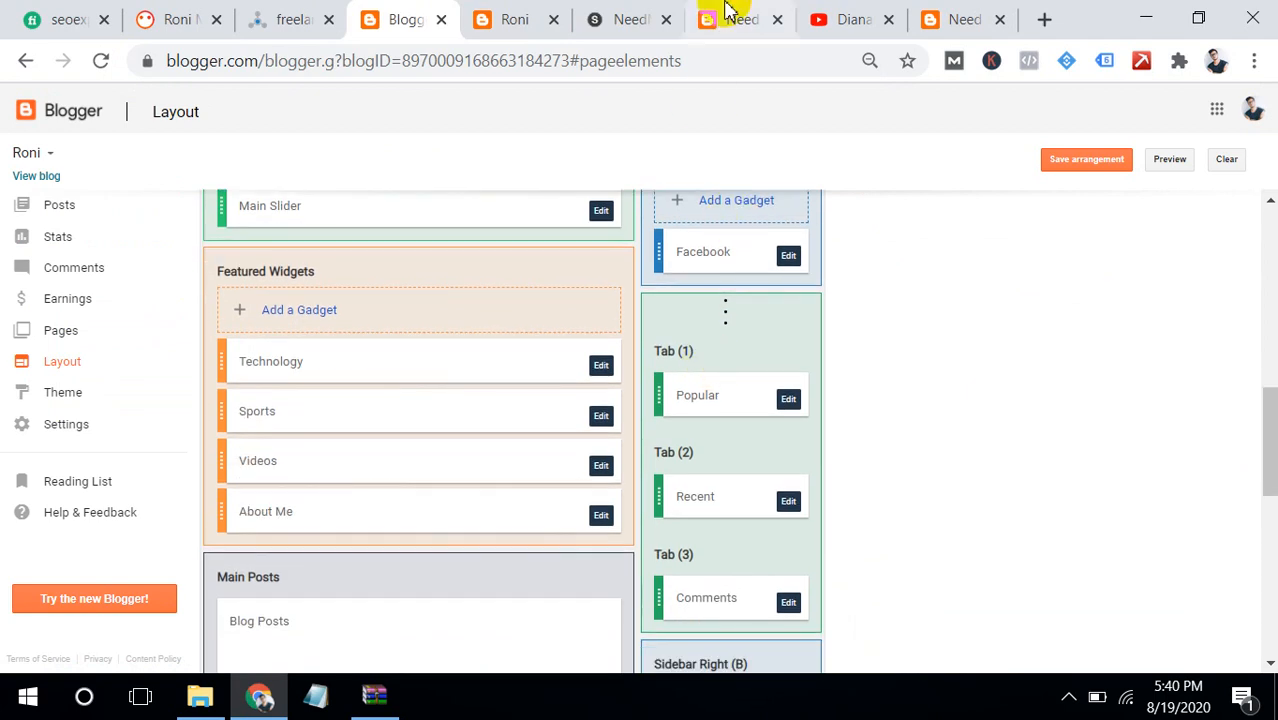
{"action": "left_click", "coordinate": [545, 12]}
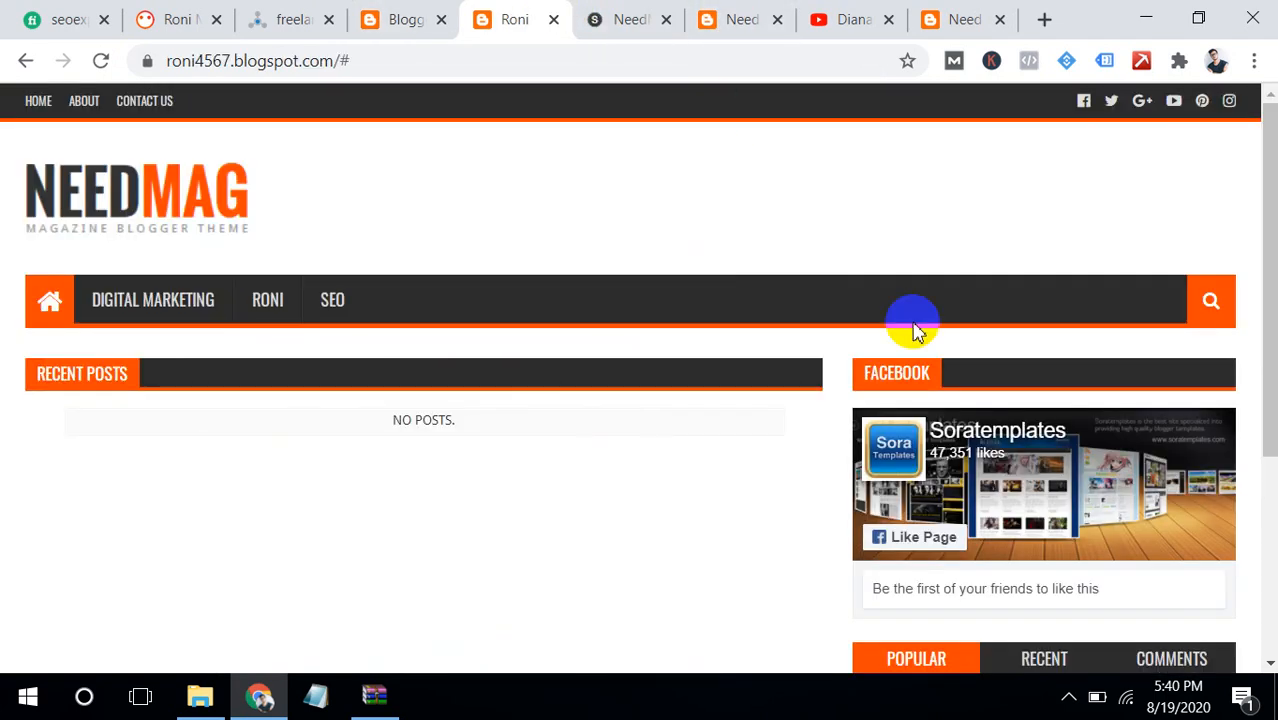
{"action": "left_click", "coordinate": [366, 12]}
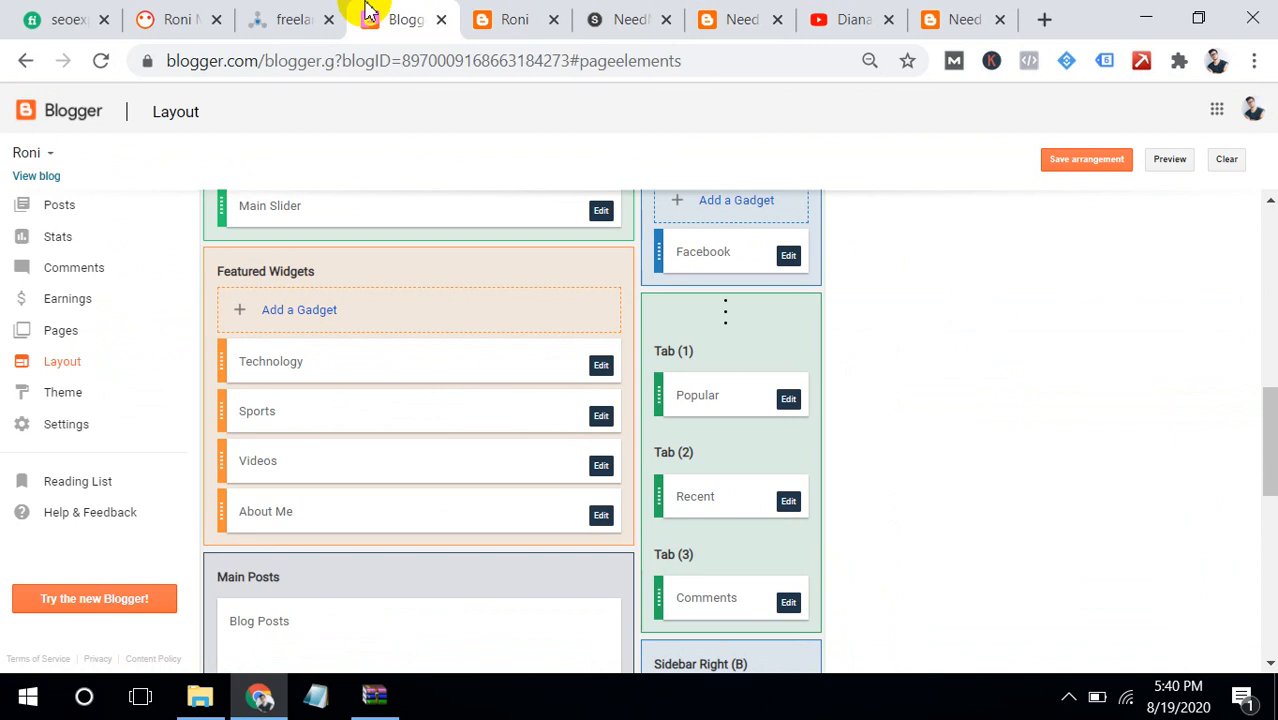
Step: Try to move the Facebook gadget from Sidebar Right (a) down to Sidebar Right (B)
{"action": "left_click_drag", "start_coordinate": [722, 265], "coordinate": [736, 663]}
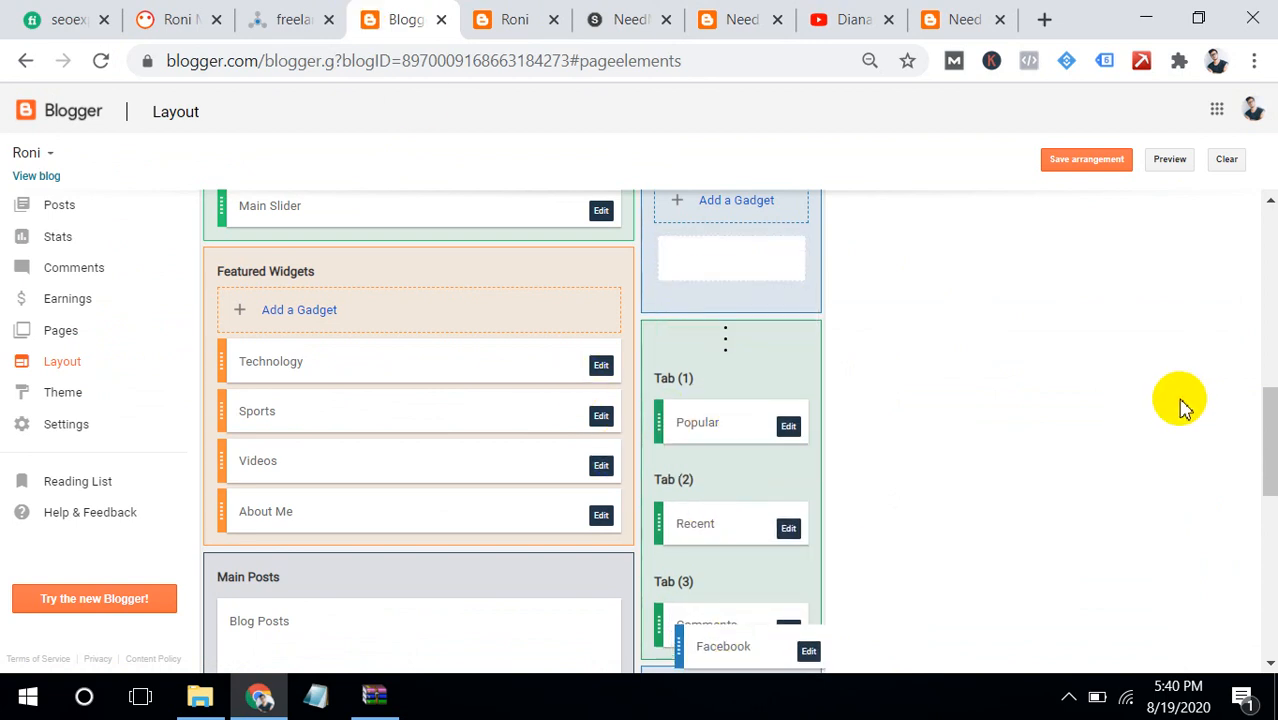
{"action": "left_click_drag", "start_coordinate": [1269, 407], "coordinate": [1270, 451]}
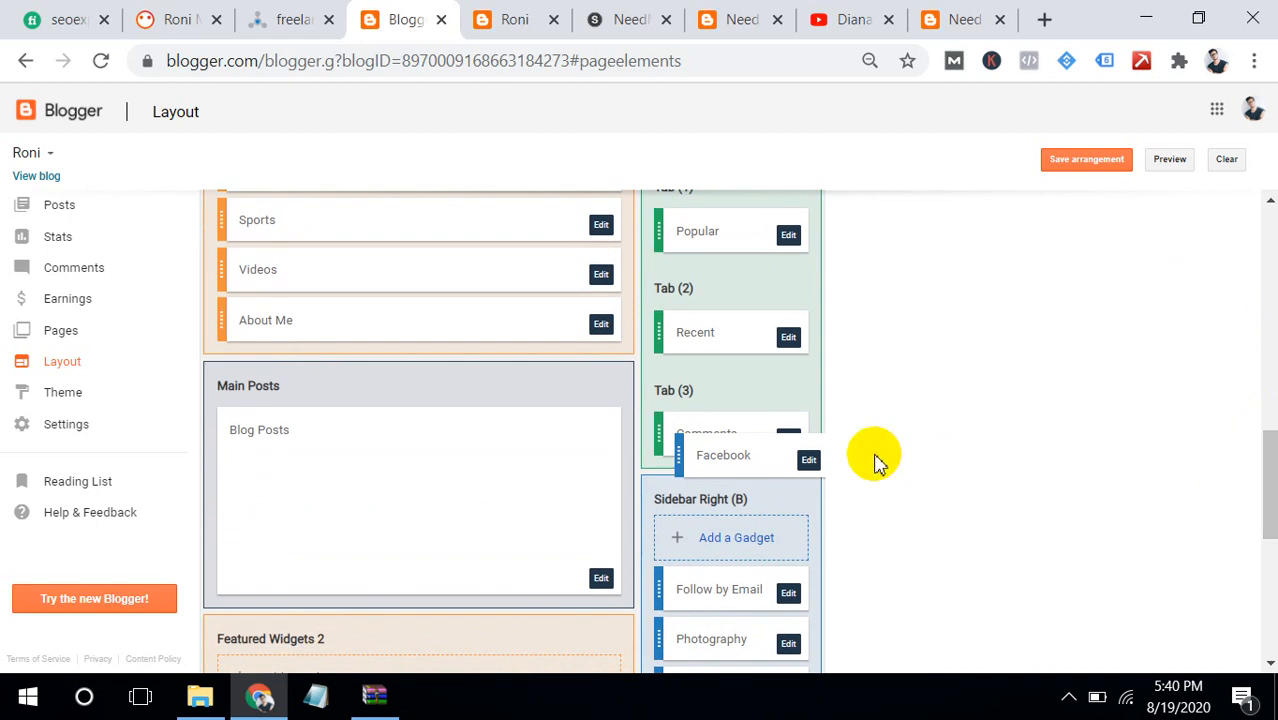
{"action": "left_click", "coordinate": [759, 480]}
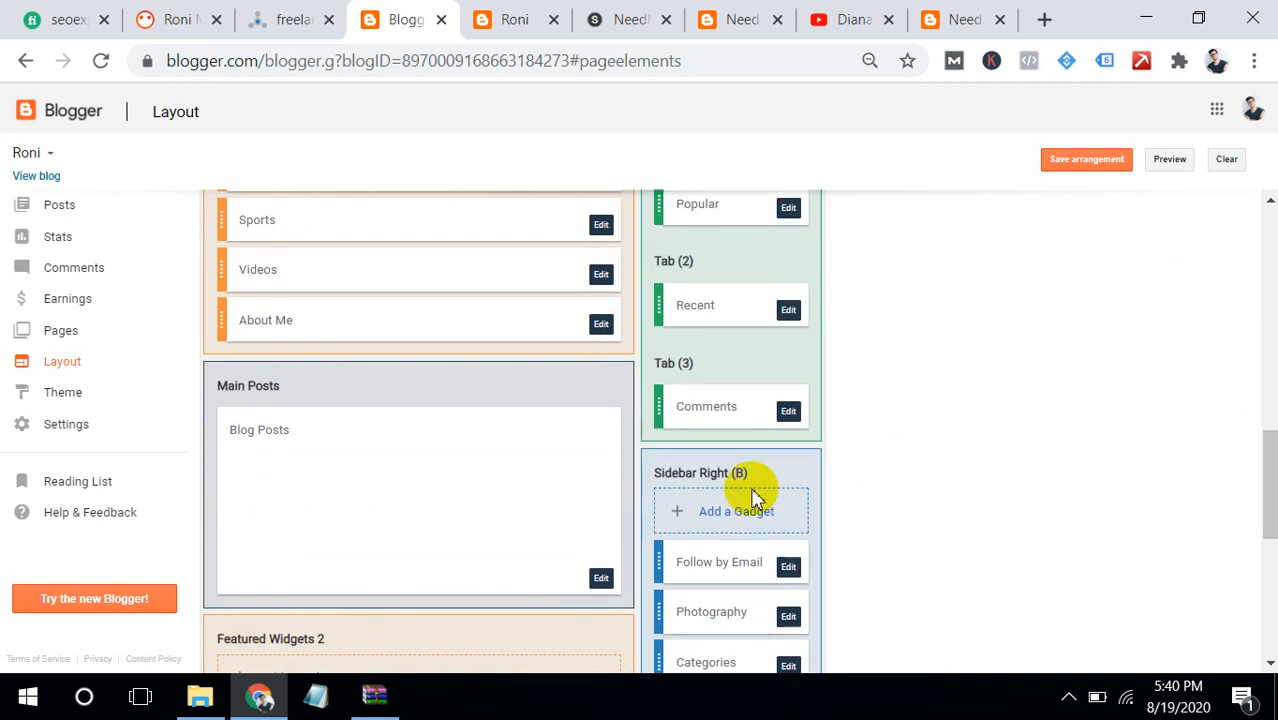
{"action": "left_click_drag", "start_coordinate": [1268, 455], "coordinate": [1256, 377]}
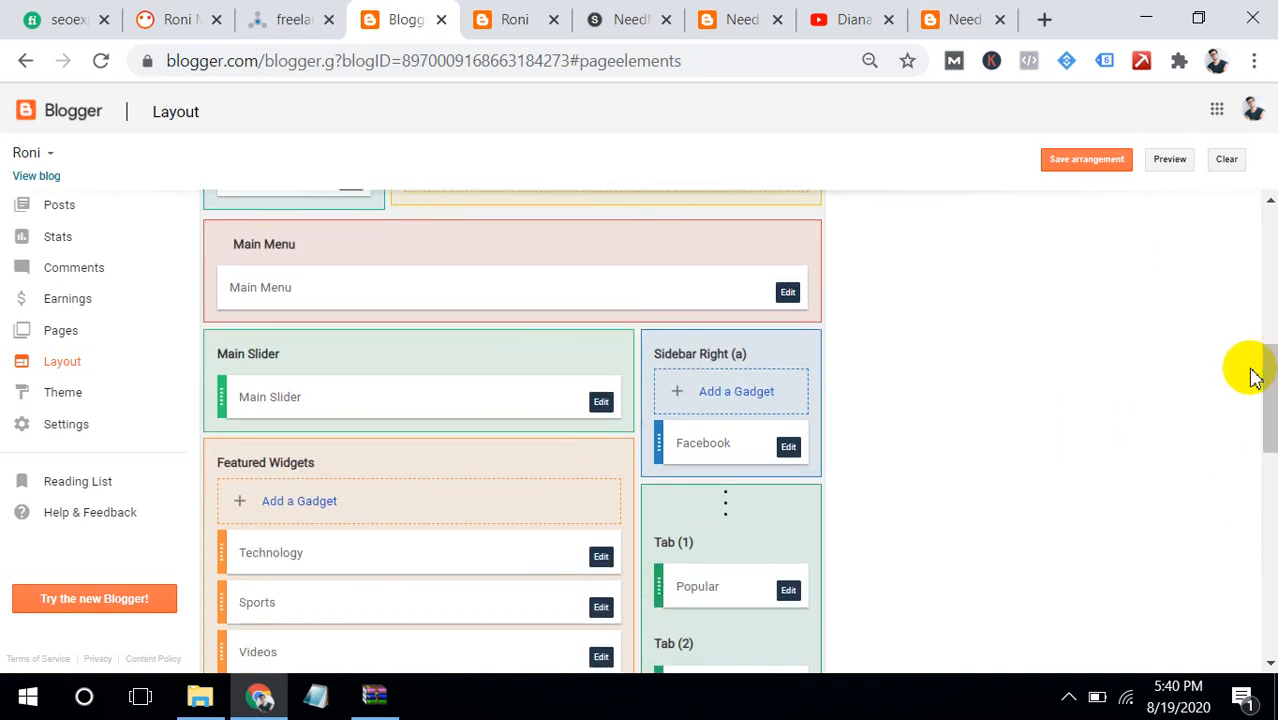
Step: Move the Facebook gadget from Sidebar Right (a) to the first place in Sidebar Right (B) and save the arrangement
{"action": "key", "text": "ctrl+minus"}
{"action": "key", "text": "ctrl+minus"}
{"action": "key", "text": "ctrl+minus"}
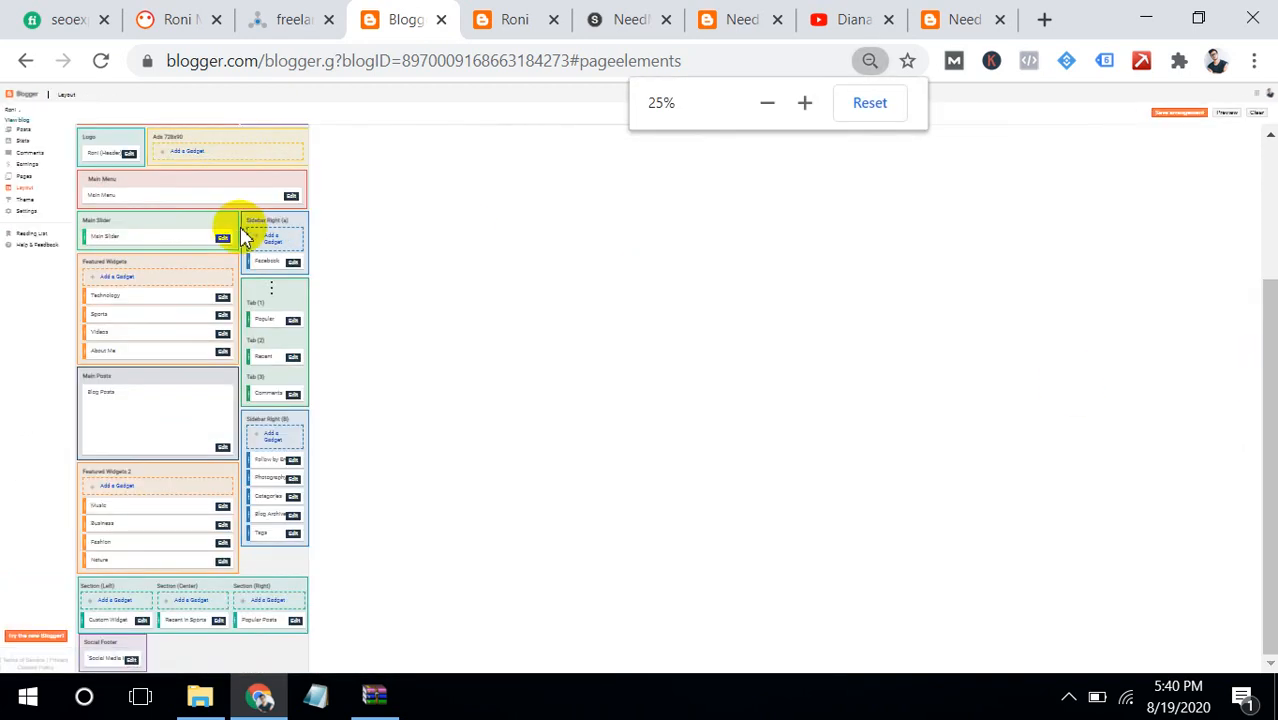
{"action": "left_click_drag", "start_coordinate": [268, 258], "coordinate": [265, 472]}
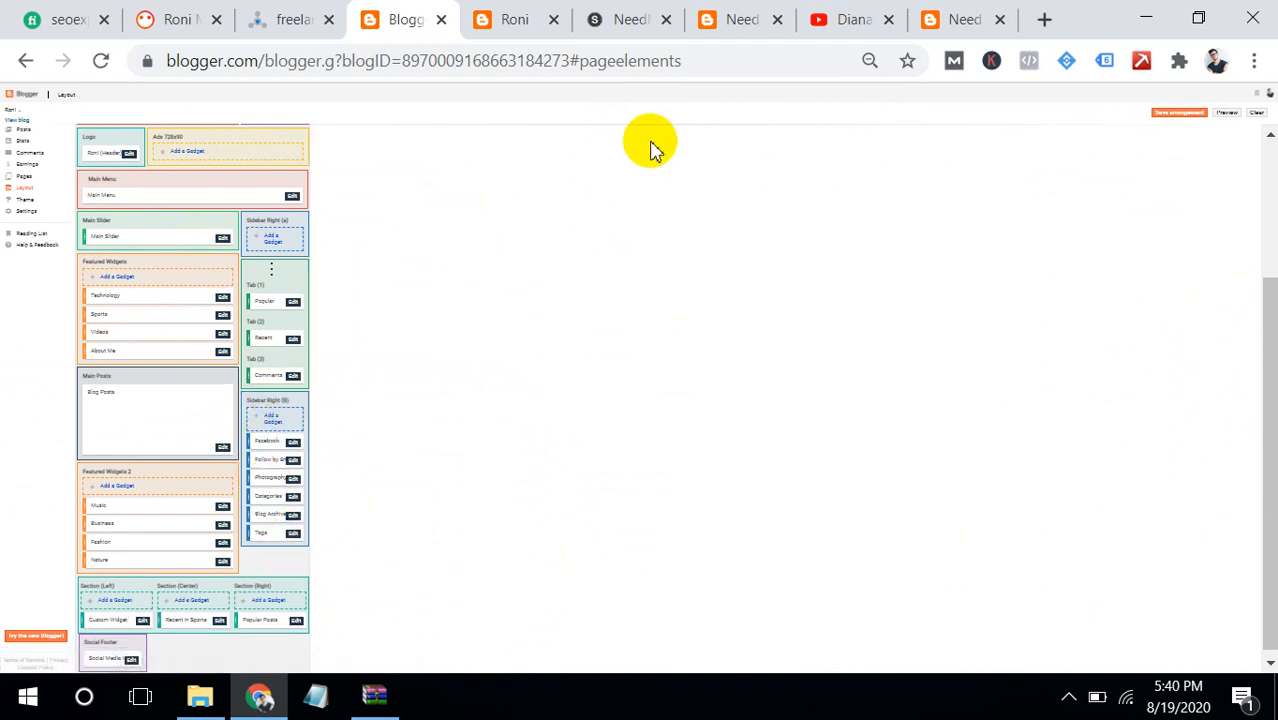
{"action": "key", "text": "ctrl+plus"}
{"action": "key", "text": "ctrl+plus"}
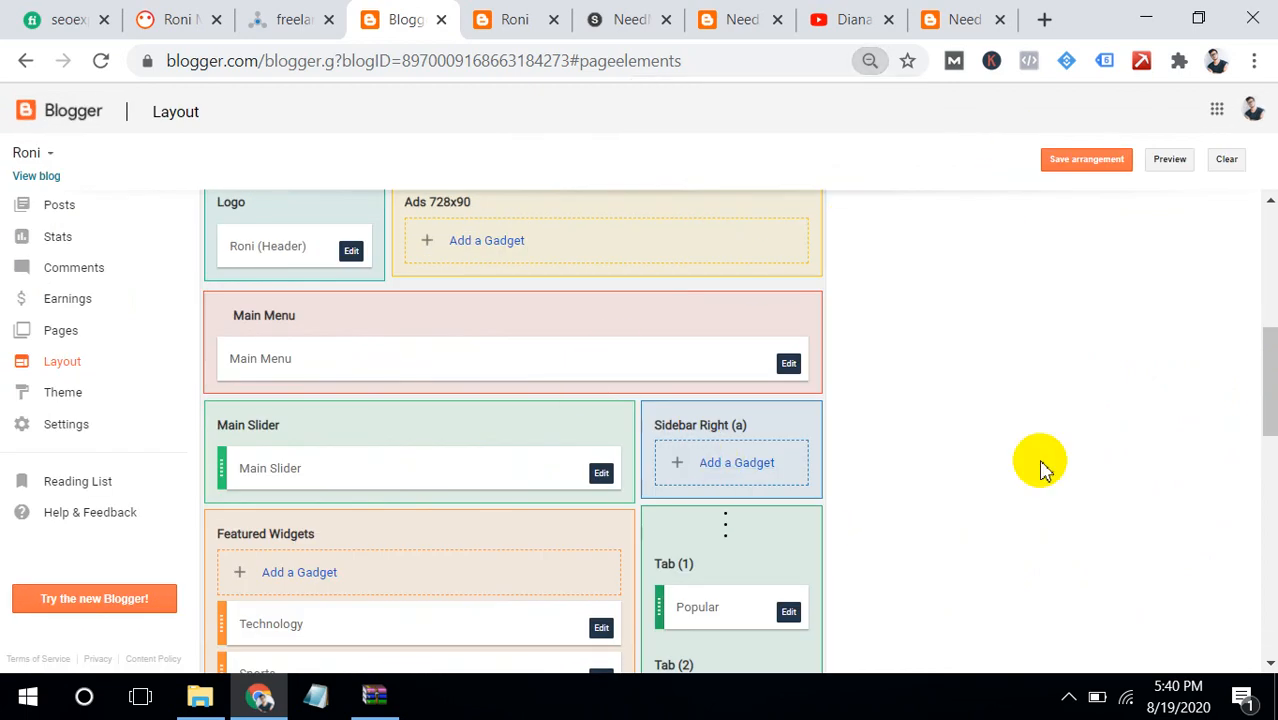
{"action": "left_click_drag", "start_coordinate": [1265, 378], "coordinate": [1255, 500]}
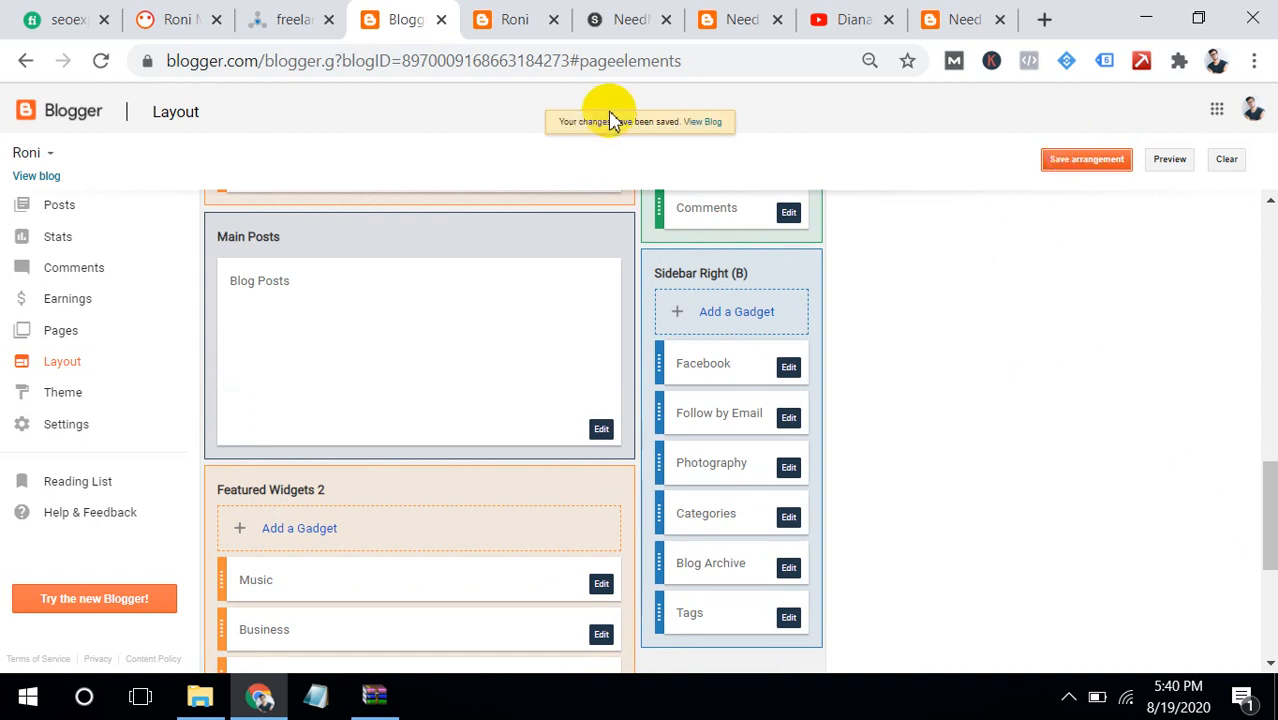
Step: Reload the live blog, check the Facebook widget's position in the sidebar and the footer, and return to the layout
{"action": "left_click", "coordinate": [520, 14]}
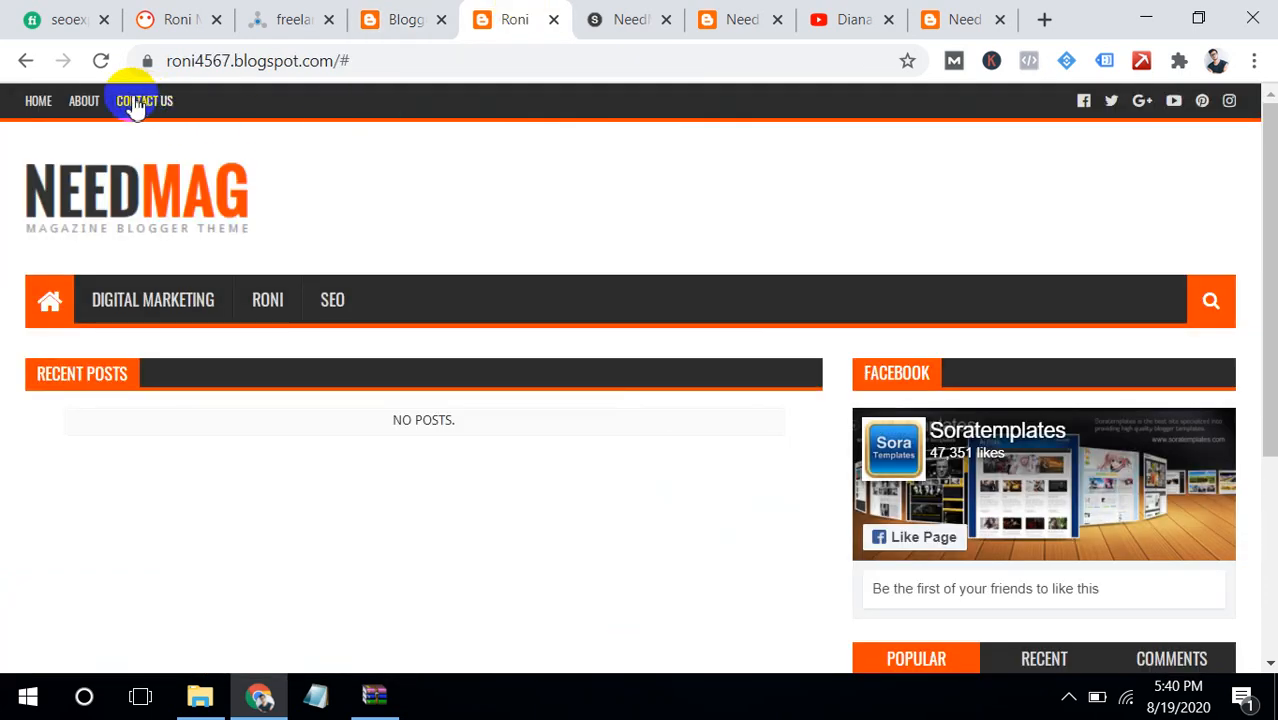
{"action": "left_click", "coordinate": [101, 60]}
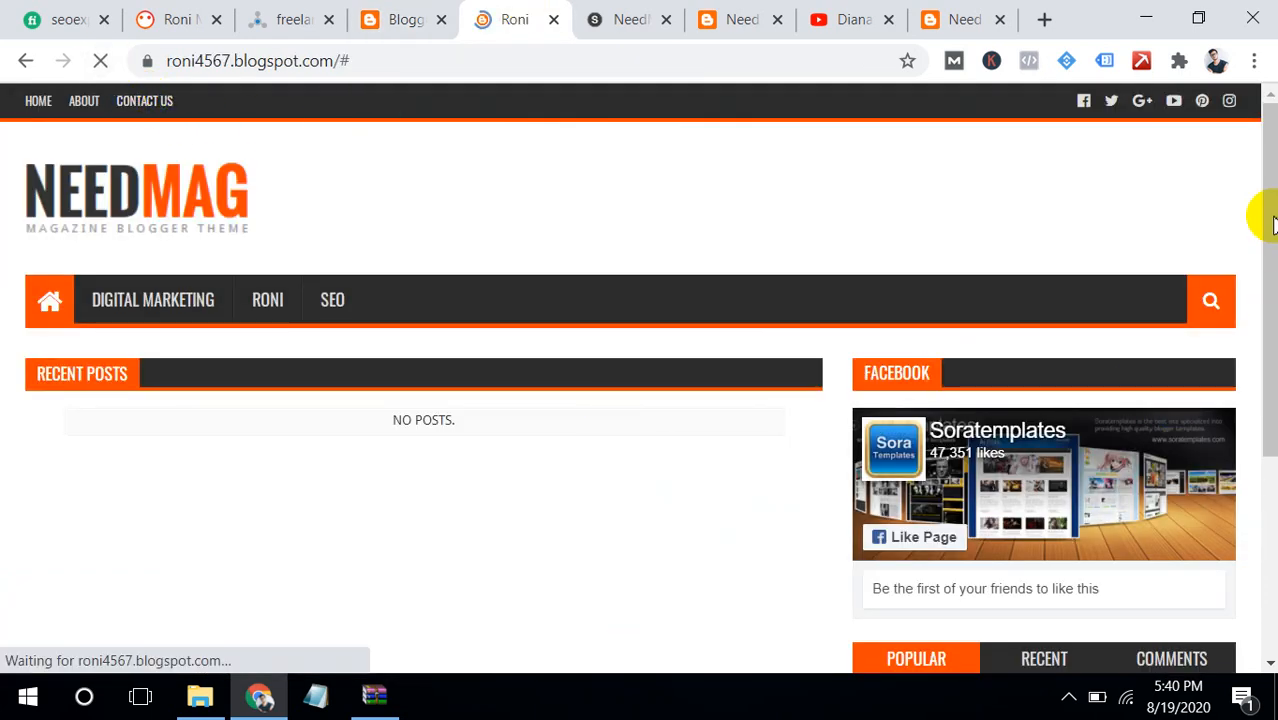
{"action": "left_click_drag", "start_coordinate": [1274, 220], "coordinate": [1264, 339]}
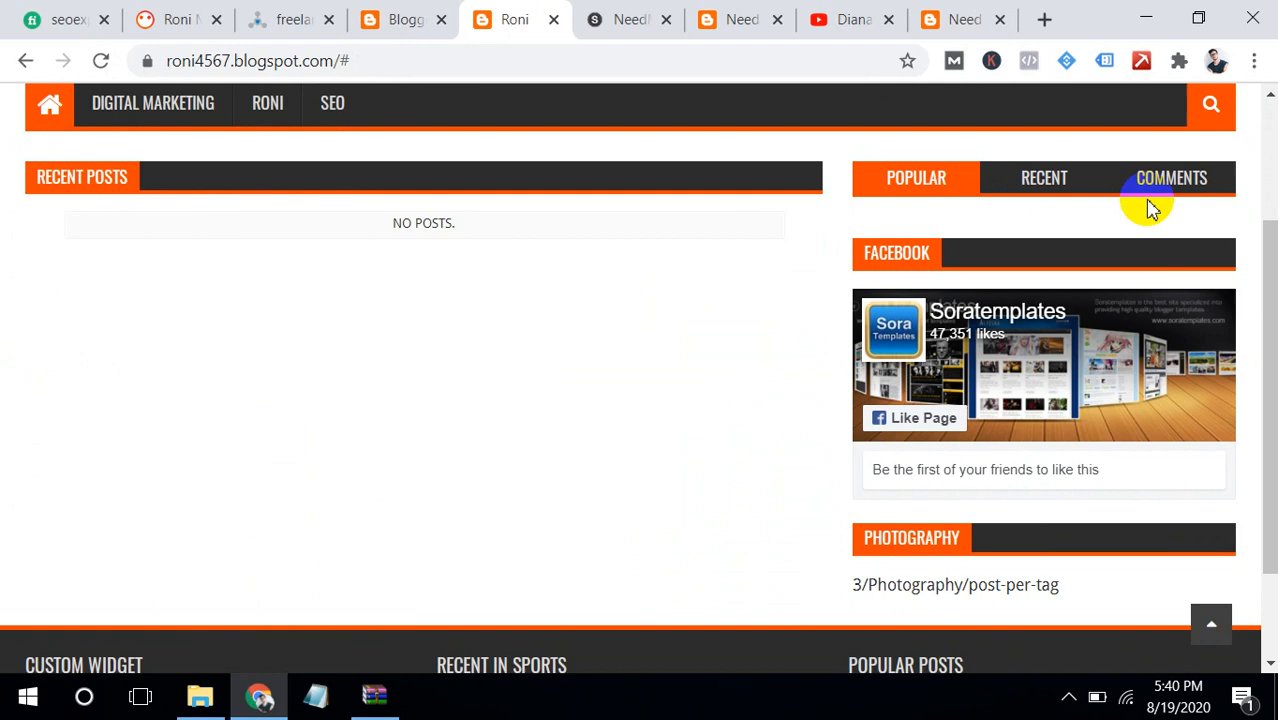
{"action": "left_click_drag", "start_coordinate": [1272, 260], "coordinate": [1268, 330]}
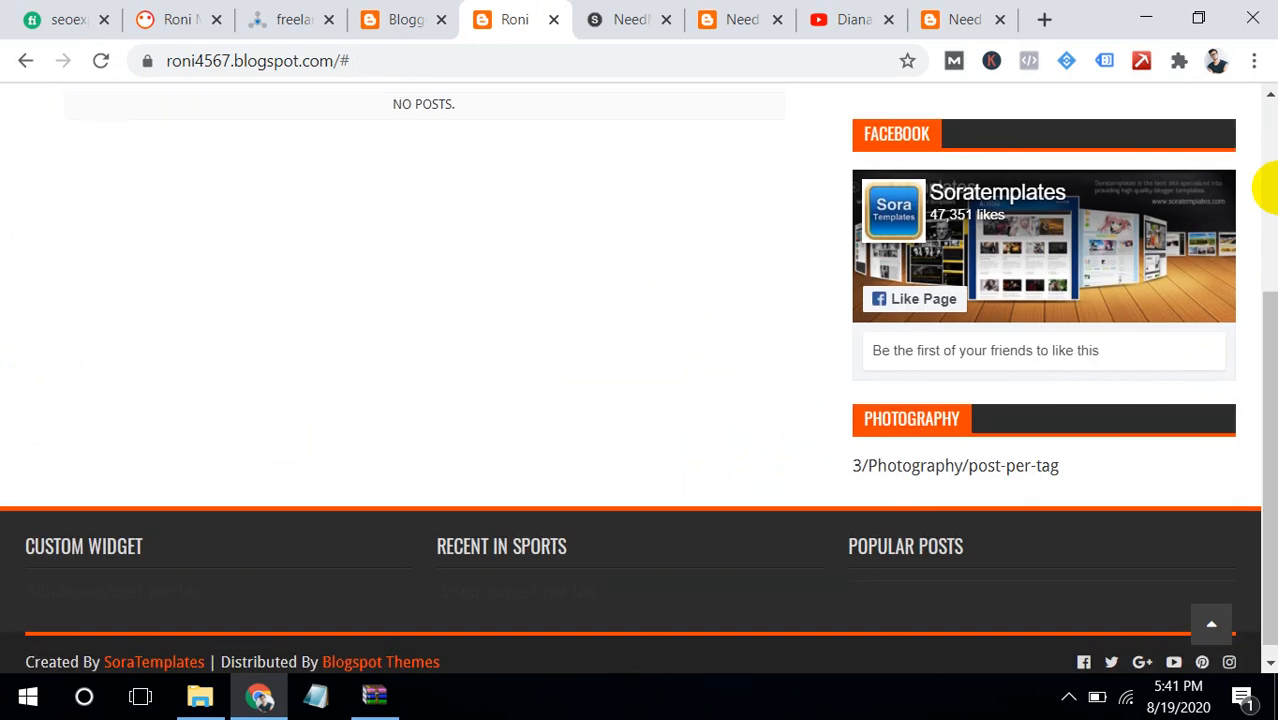
{"action": "left_click", "coordinate": [394, 17]}
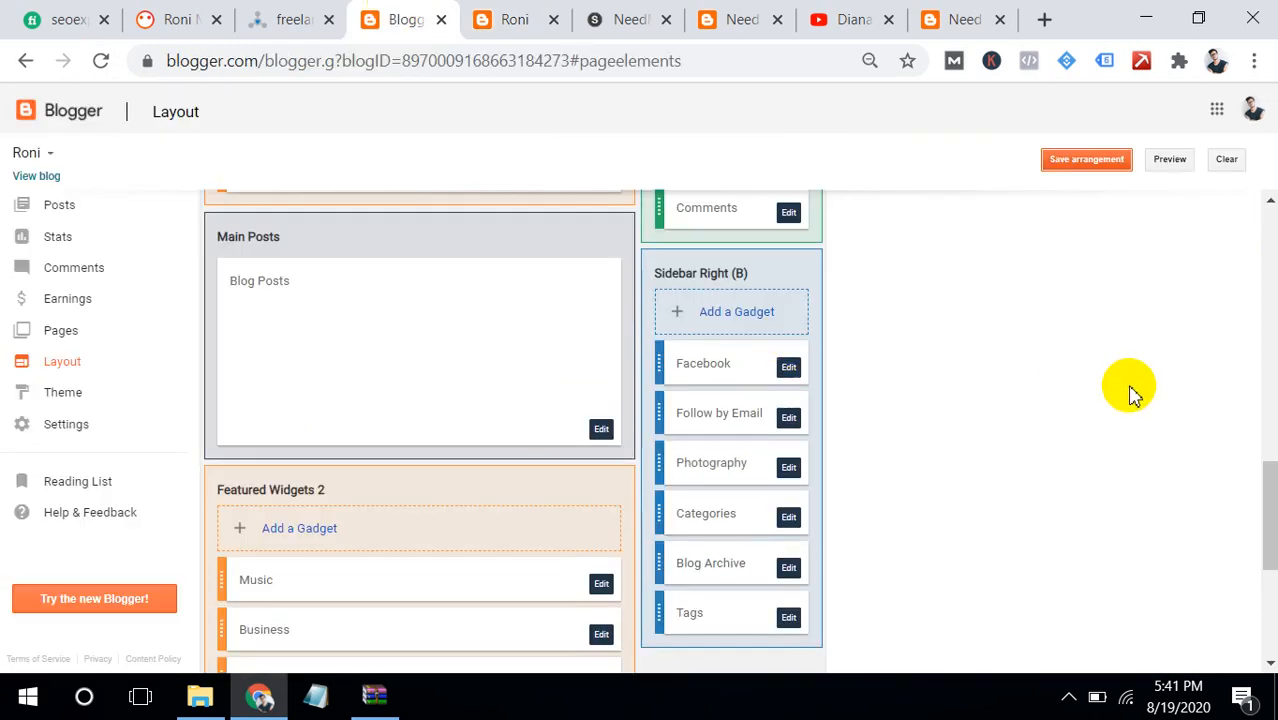
Step: Browse the gadgets available for the Featured Widgets 2 section and close the list without adding one
{"action": "left_click_drag", "start_coordinate": [1270, 487], "coordinate": [1258, 516]}
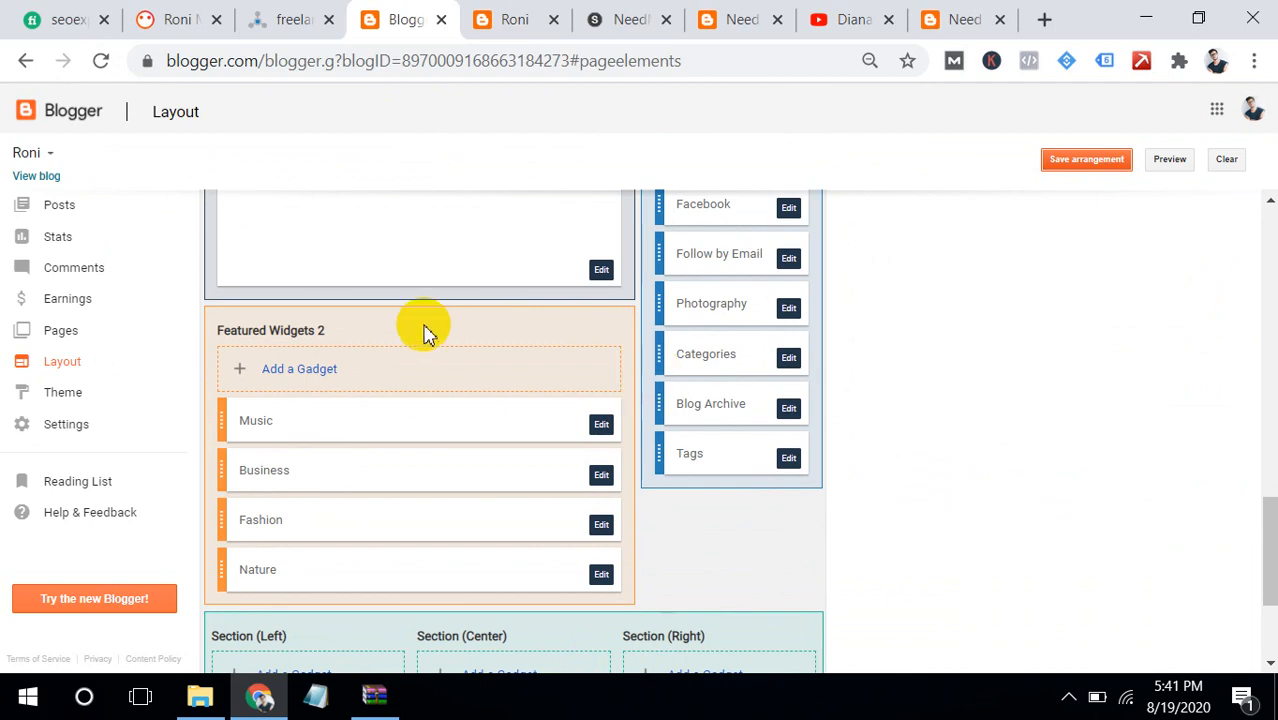
{"action": "left_click", "coordinate": [329, 384]}
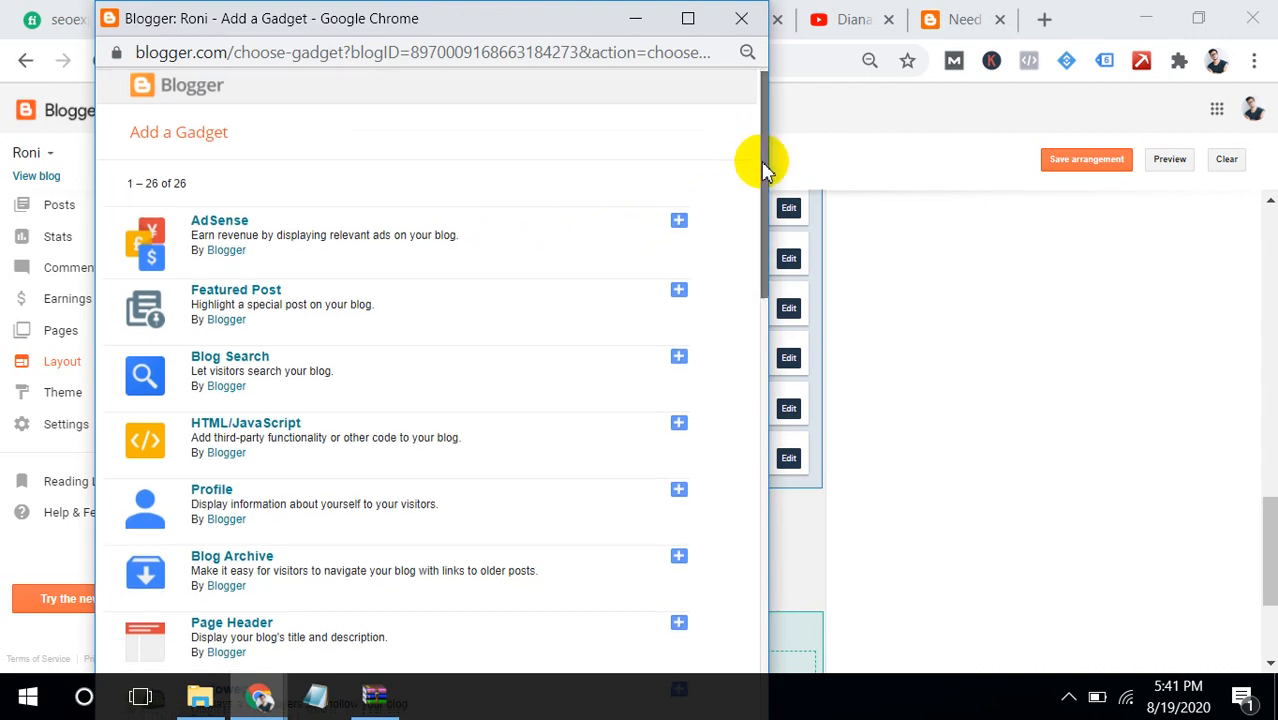
{"action": "left_click_drag", "start_coordinate": [763, 165], "coordinate": [750, 242]}
{"action": "left_click", "coordinate": [748, 22]}
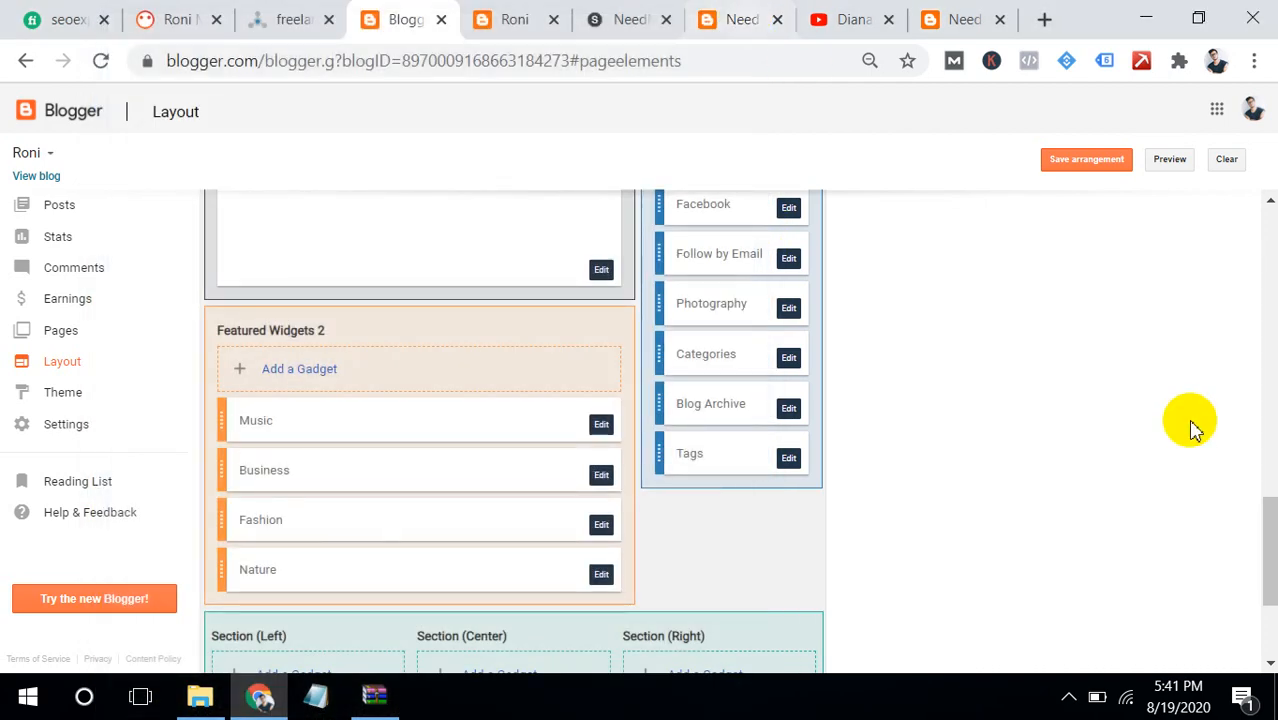
Step: Clear the URL of the facebook link in the Social Footer's Social Media Icons gadget and save the gadget
{"action": "left_click_drag", "start_coordinate": [1273, 572], "coordinate": [1268, 628]}
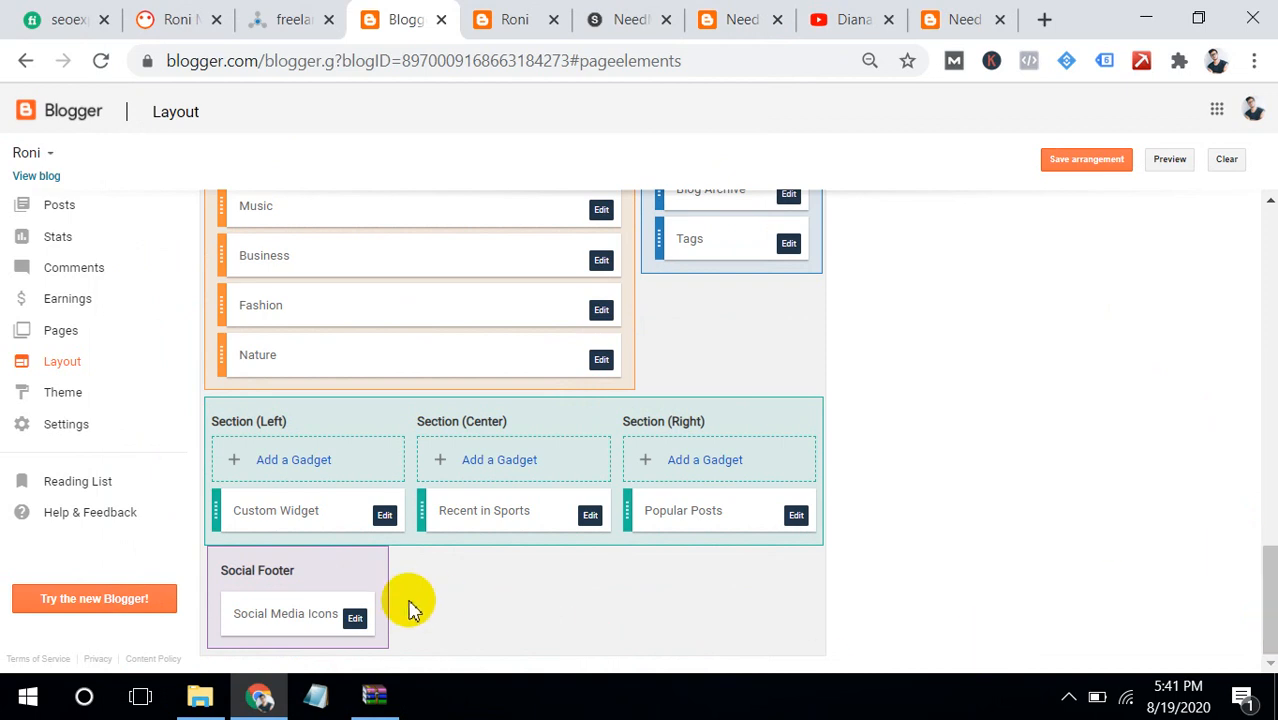
{"action": "left_click", "coordinate": [356, 618]}
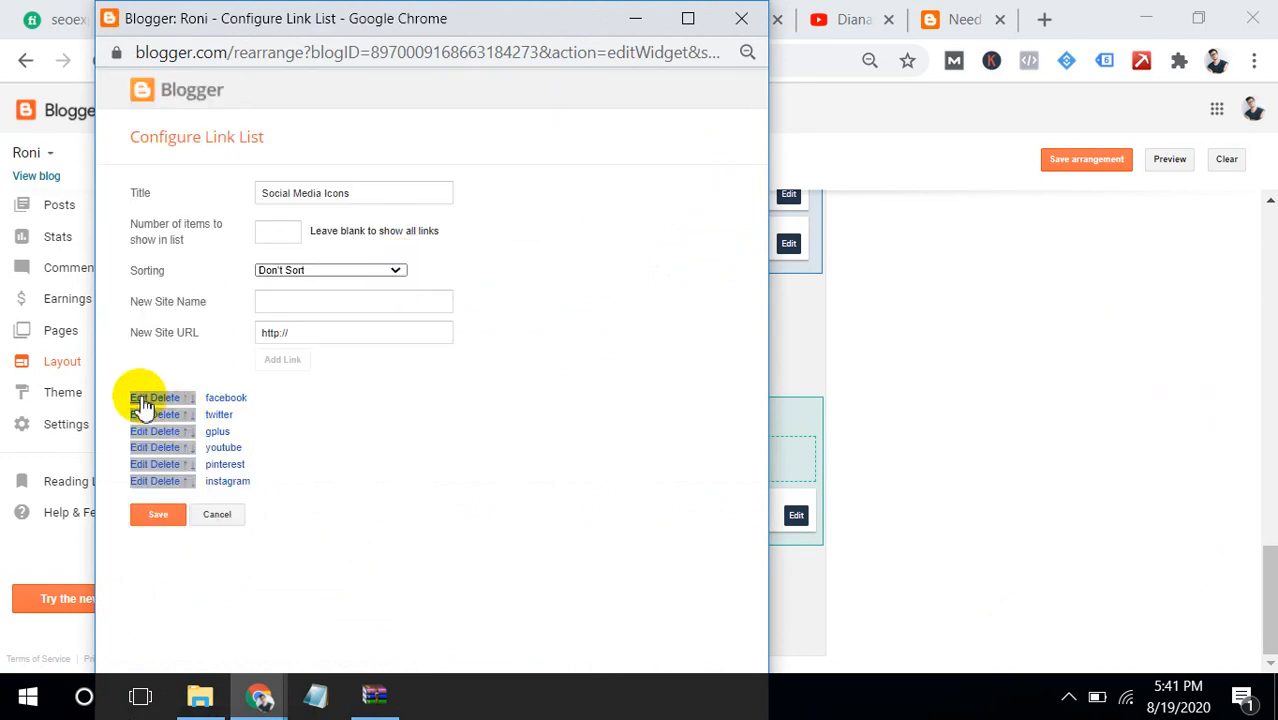
{"action": "left_click", "coordinate": [142, 398]}
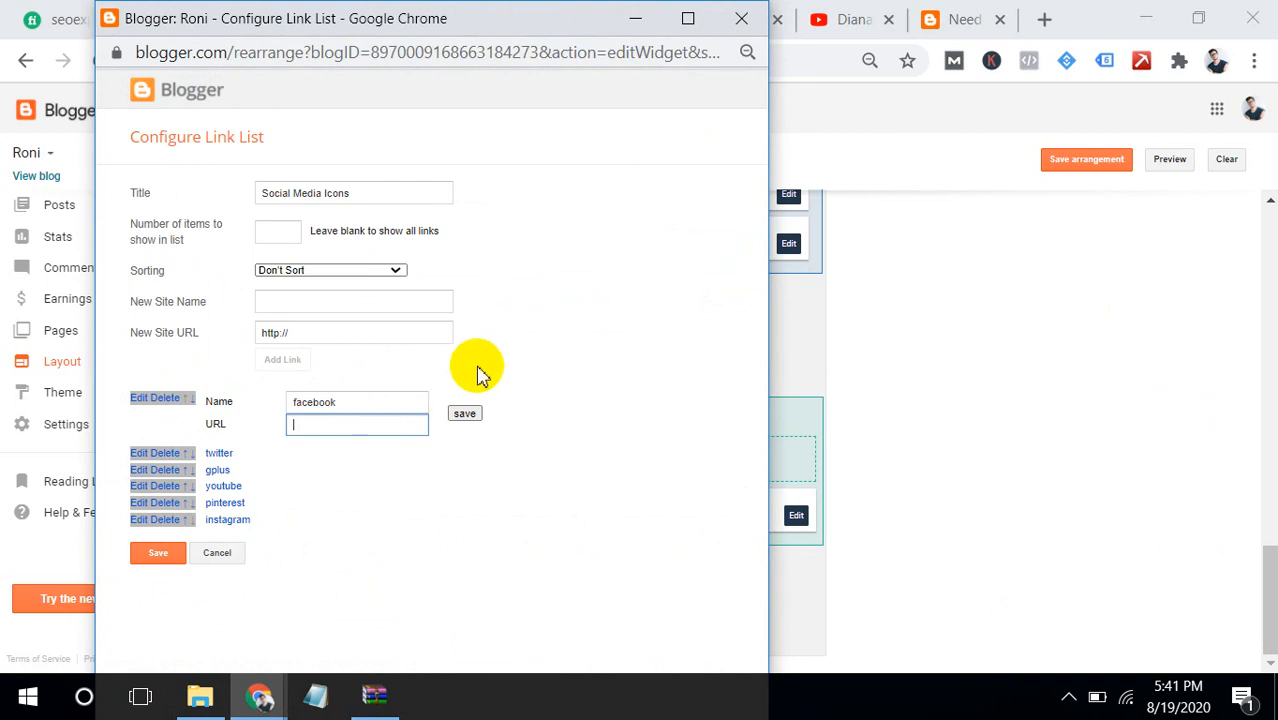
{"action": "left_click", "coordinate": [463, 414]}
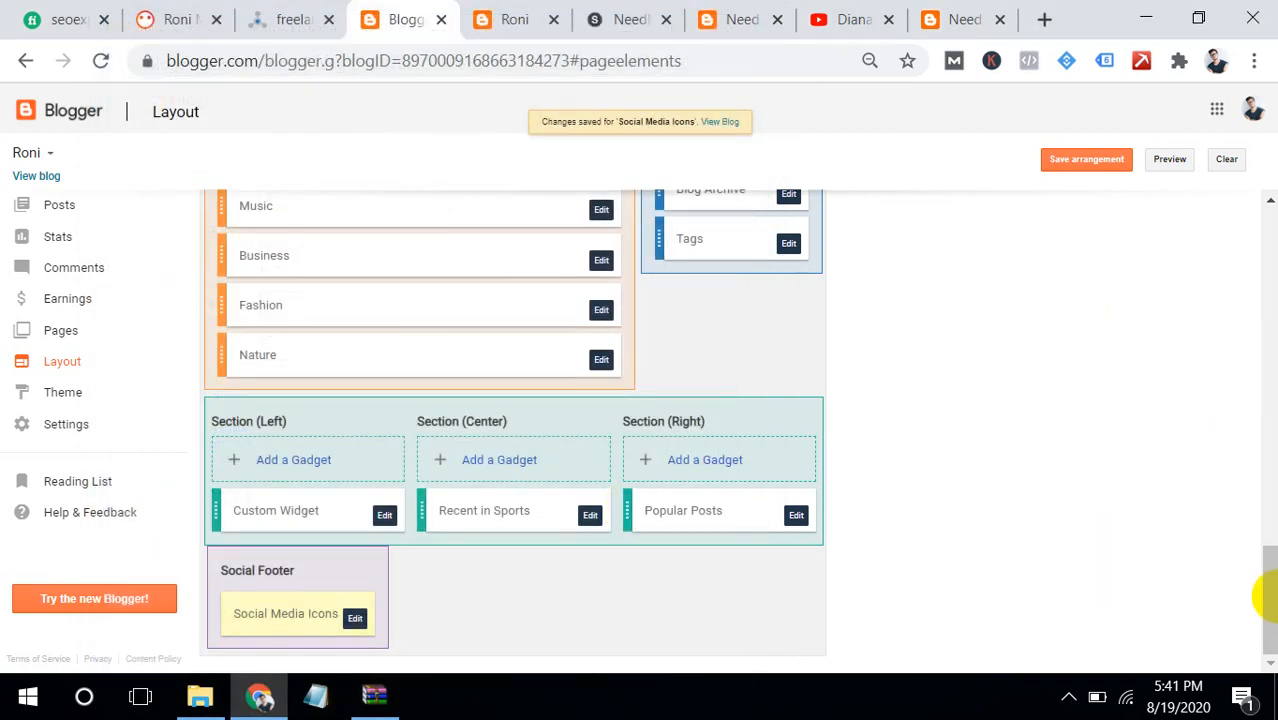
{"action": "left_click_drag", "start_coordinate": [1274, 585], "coordinate": [1264, 414]}
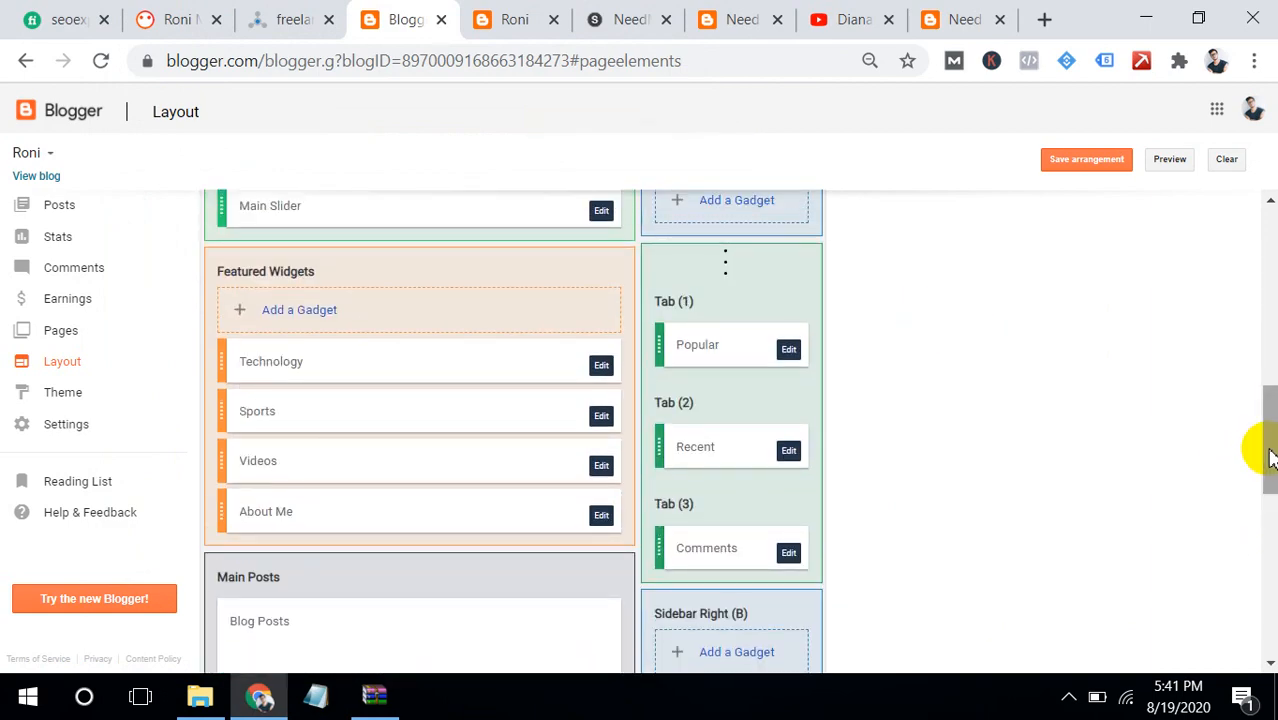
{"action": "left_click_drag", "start_coordinate": [1268, 428], "coordinate": [1268, 228]}
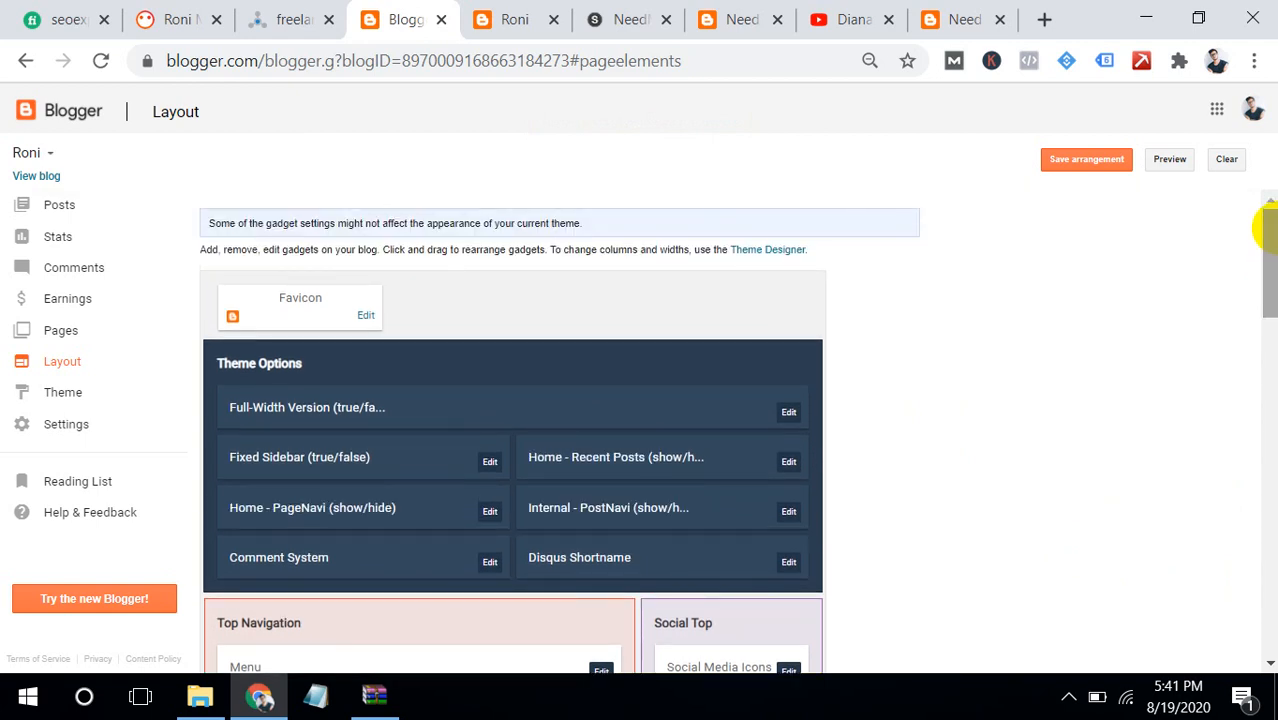
{"action": "left_click", "coordinate": [1069, 697]}
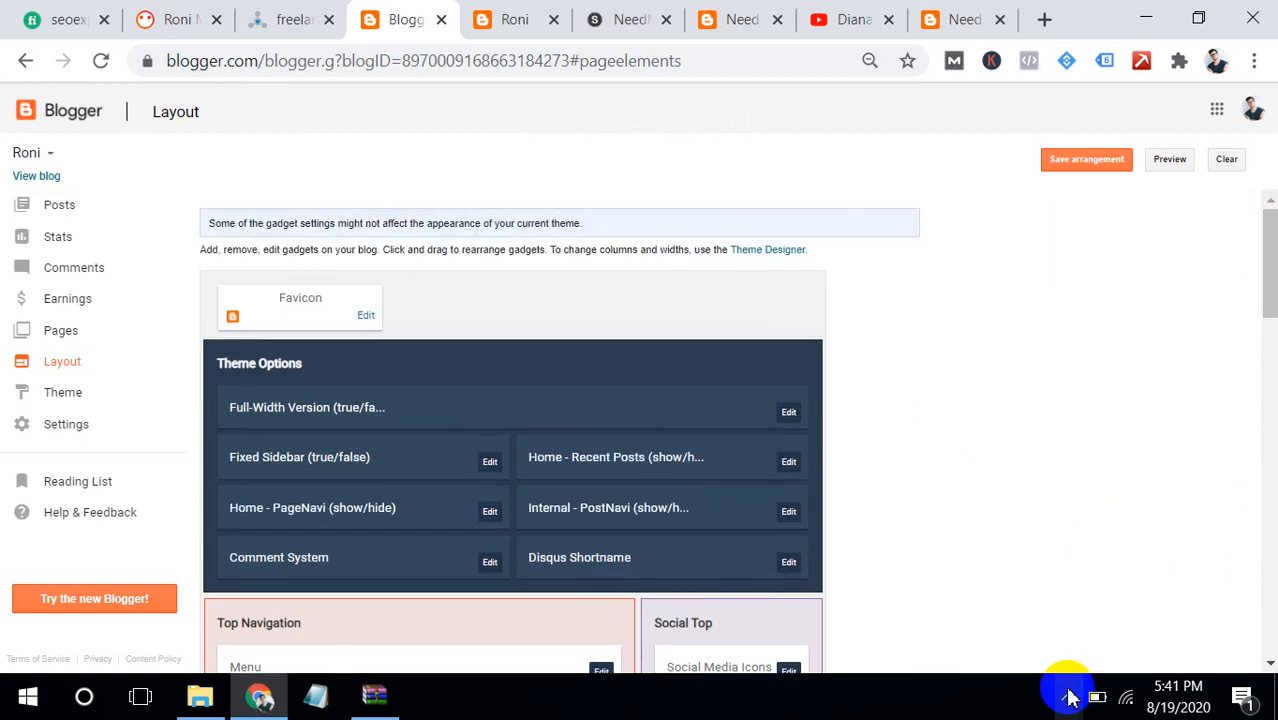